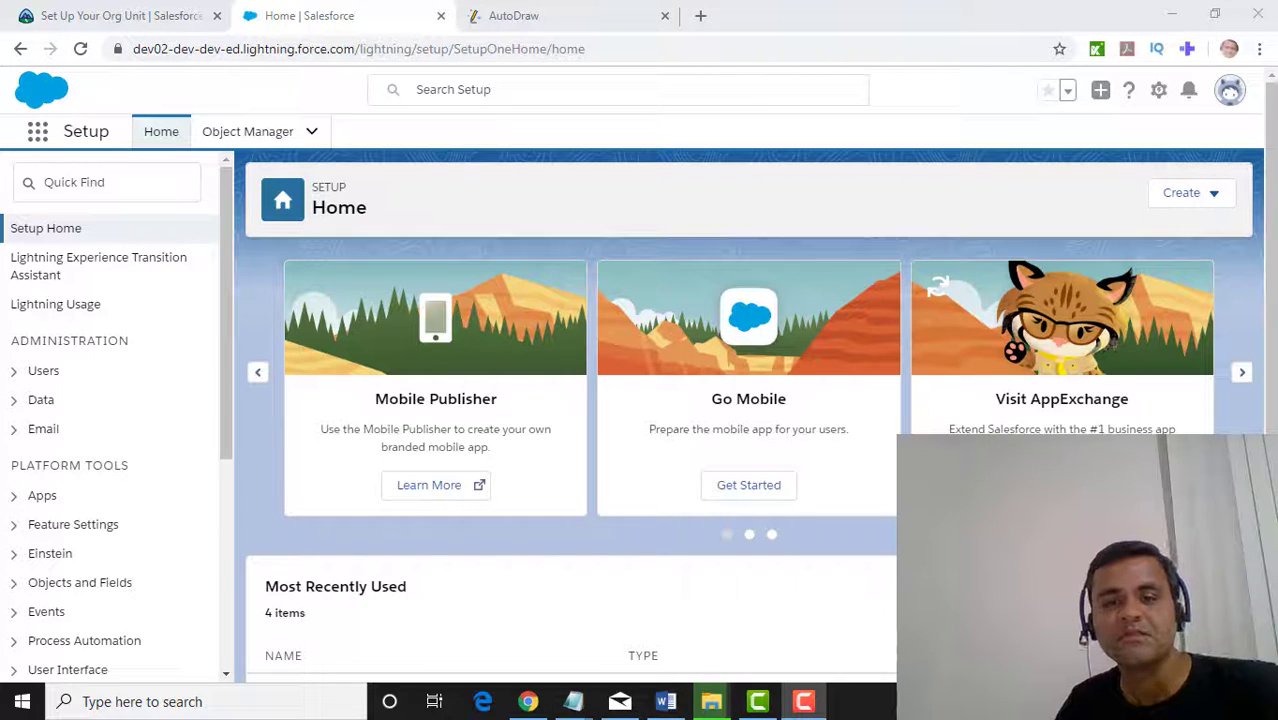
# Start a new custom object labelled Energy Audit and mark its label as starting with a vowel sound
pyautogui.click(516, 17)
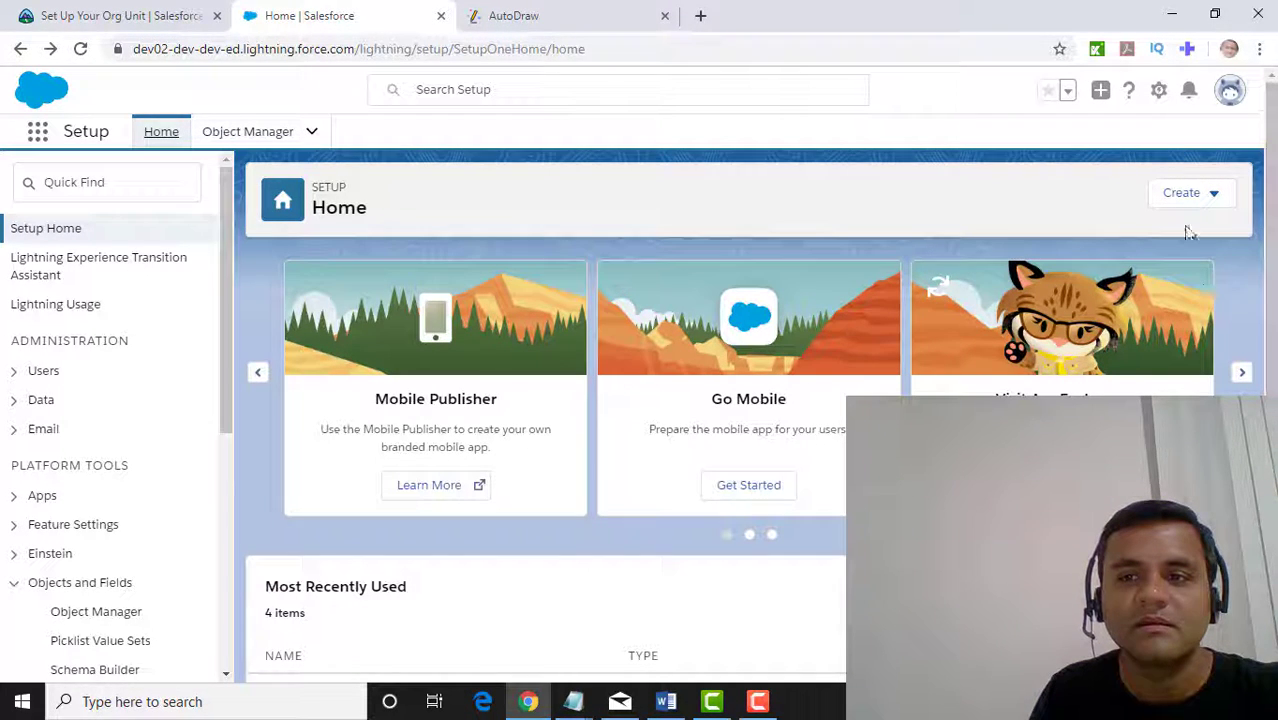
pyautogui.click(1190, 195)
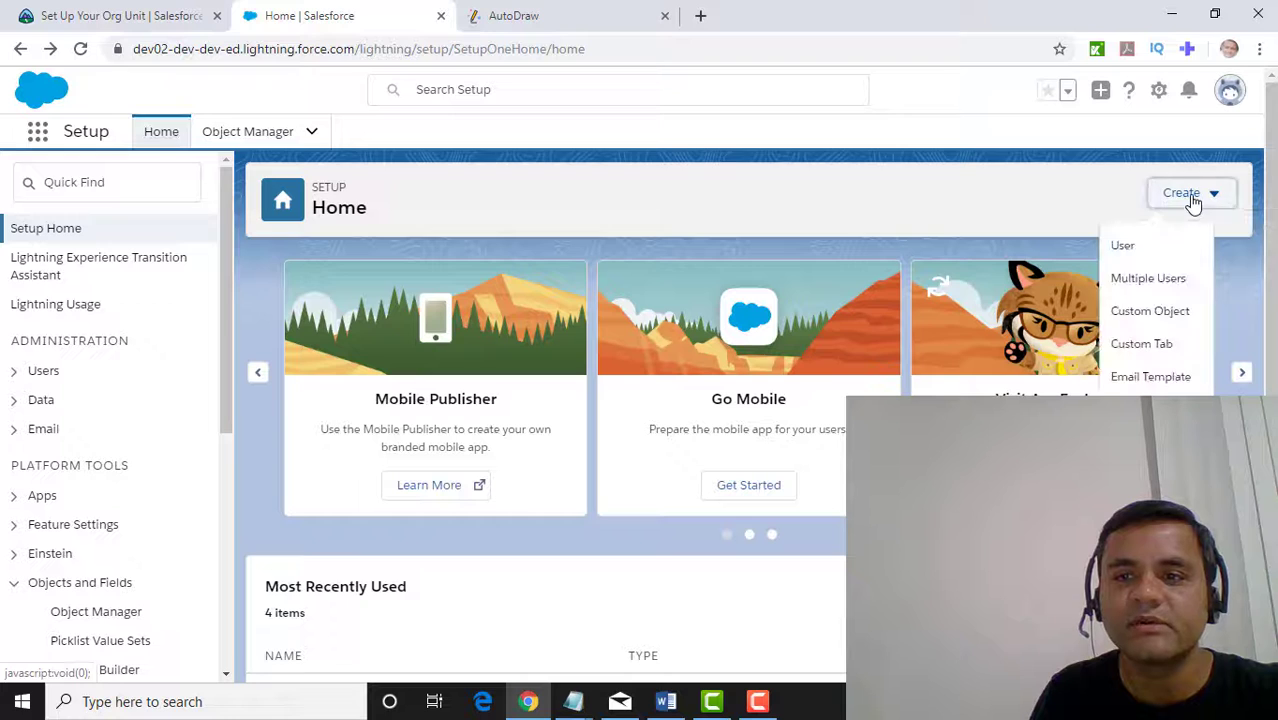
pyautogui.click(1150, 311)
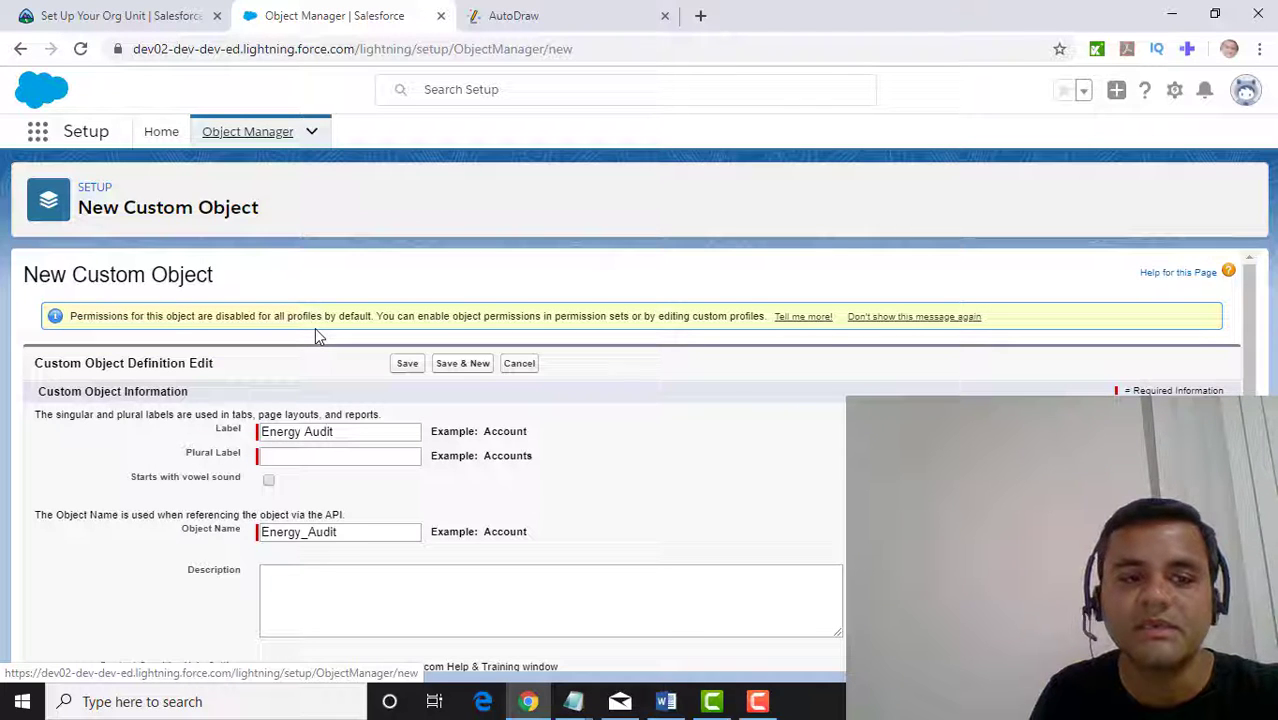
pyautogui.click(305, 431)
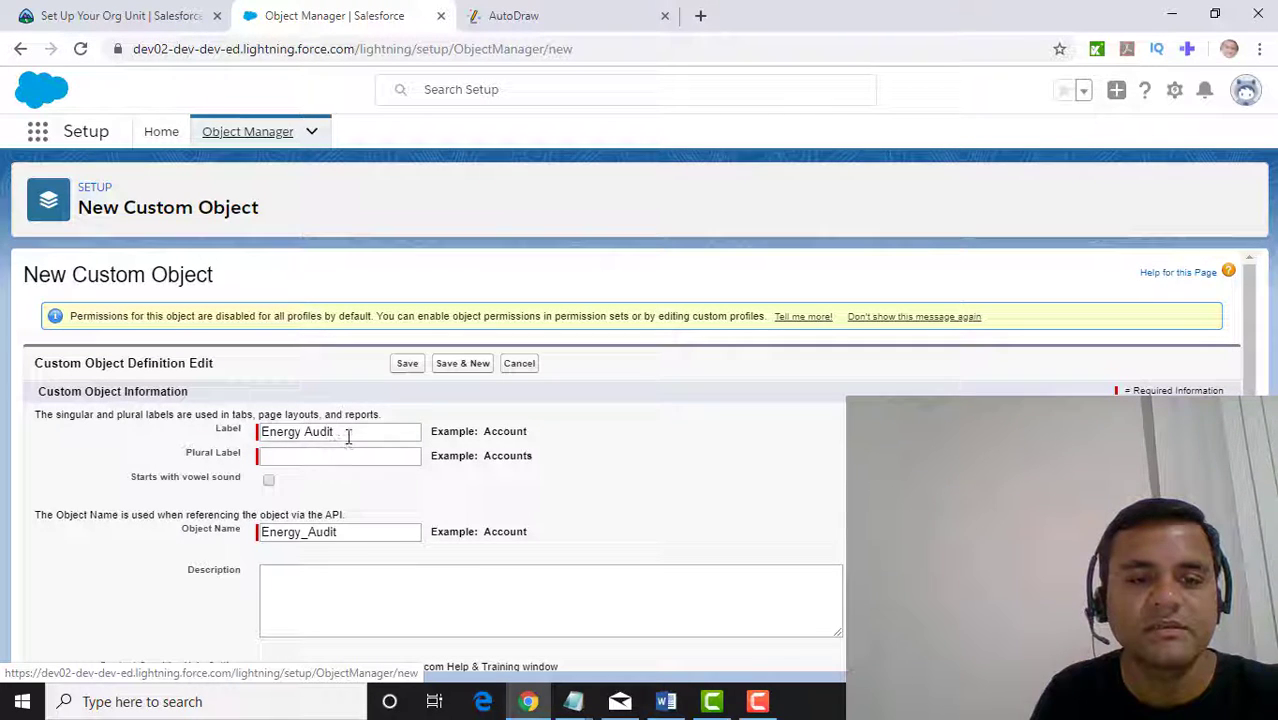
pyautogui.click(350, 432)
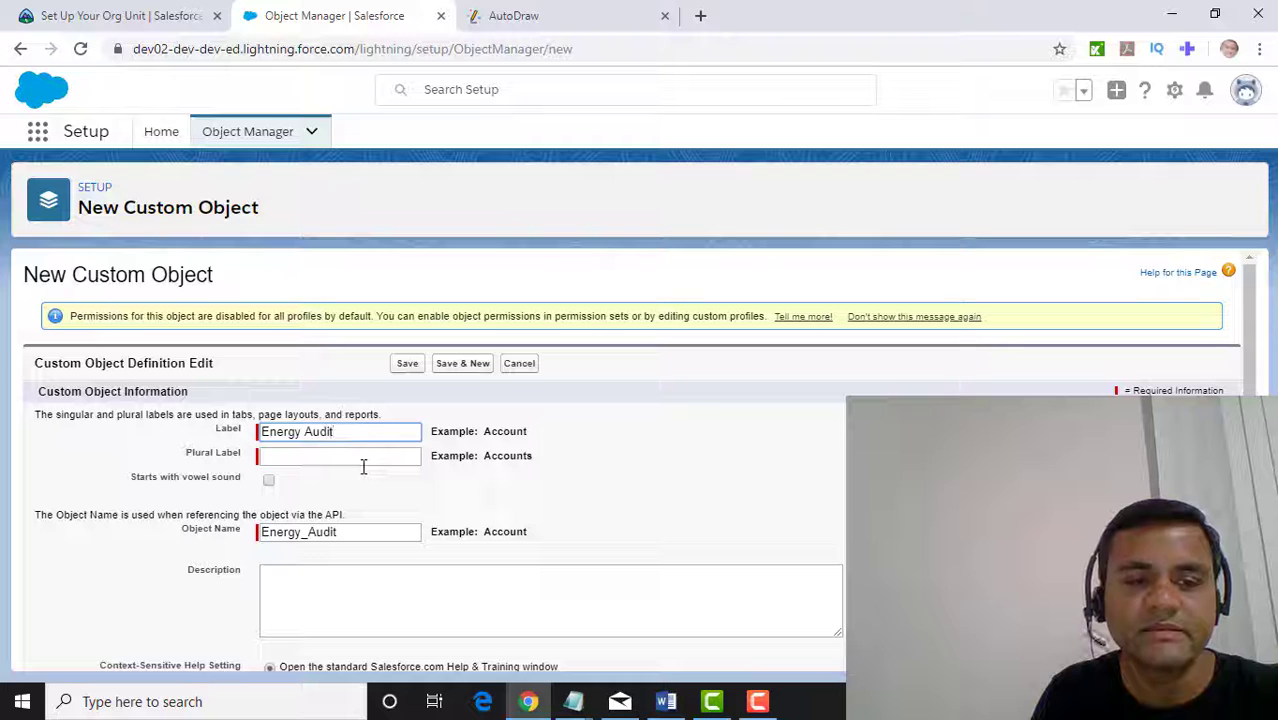
pyautogui.click(269, 481)
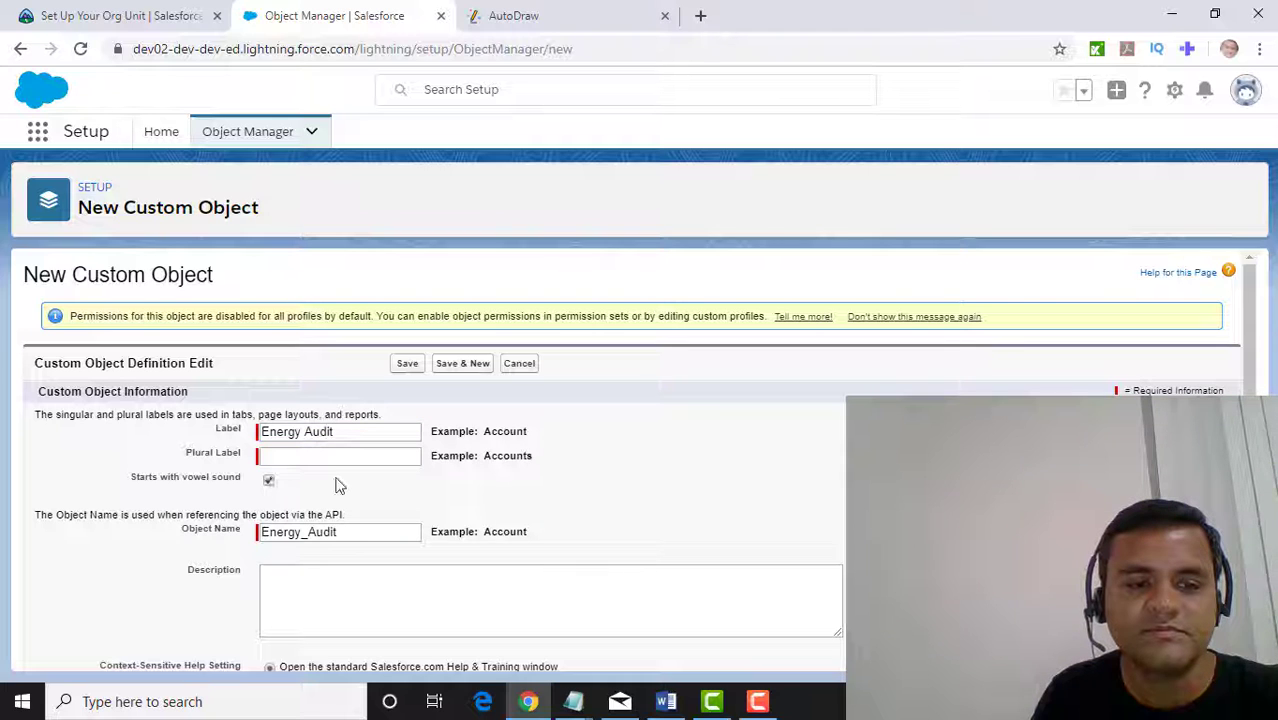
# Allow search for the Energy Audit object and try to save its definition
pyautogui.scroll(-1, 337, 485)
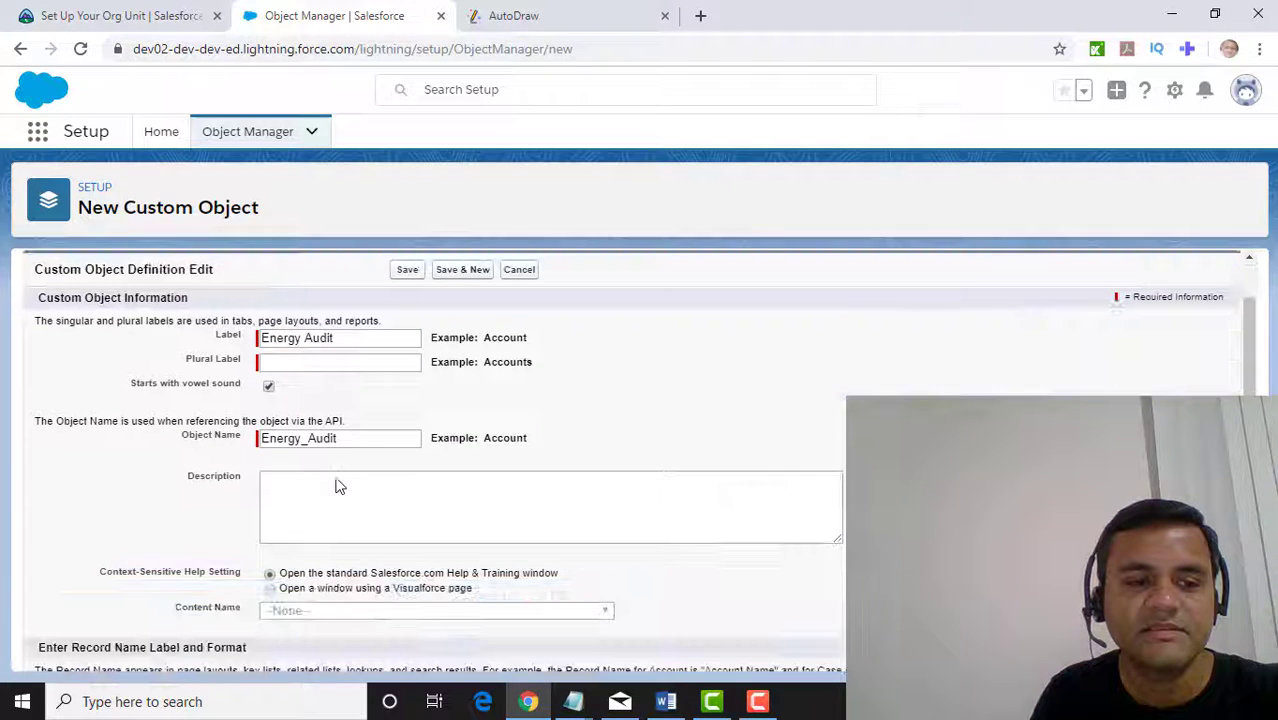
pyautogui.scroll(-2, 337, 485)
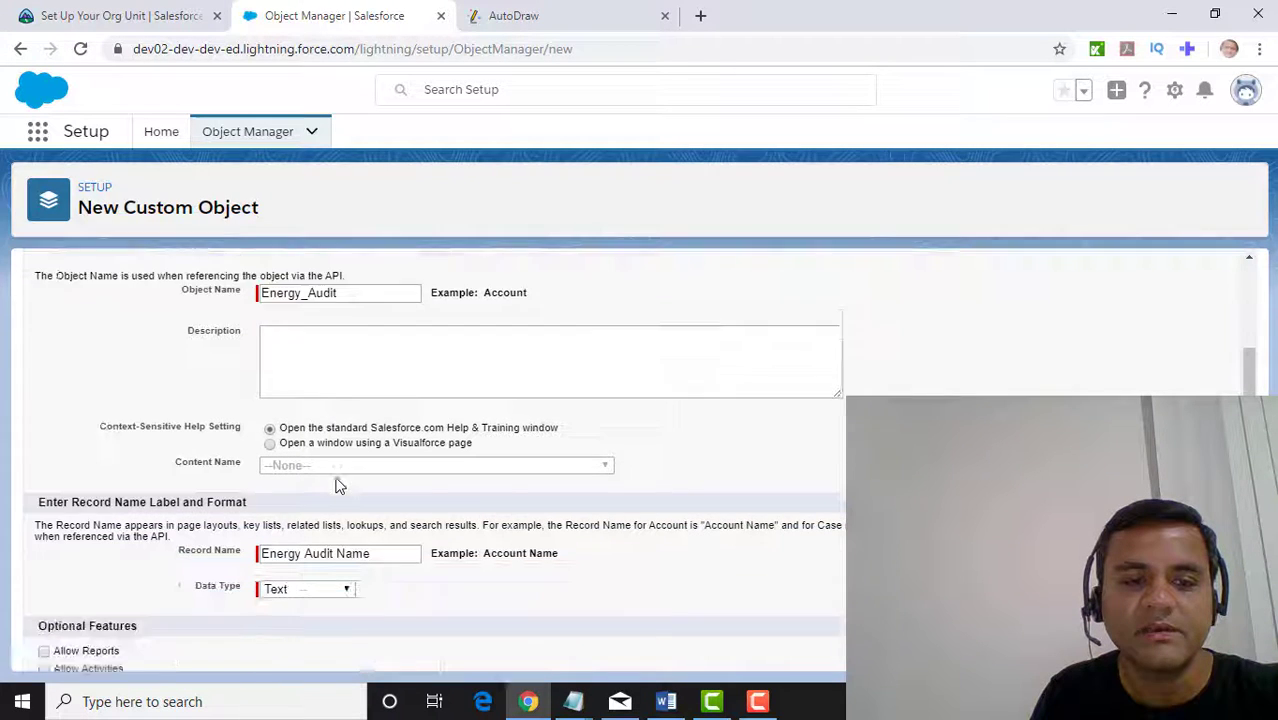
pyautogui.scroll(-2, 300, 500)
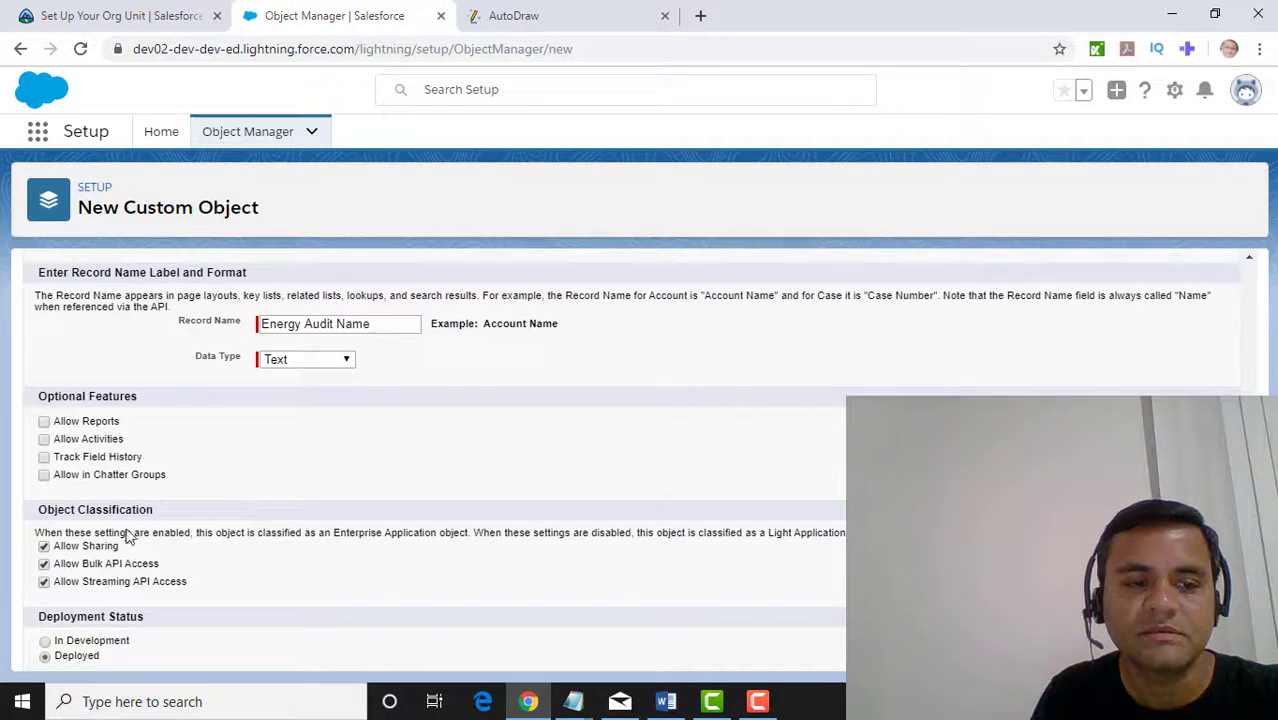
pyautogui.scroll(-1, 128, 537)
pyautogui.scroll(-1, 105, 605)
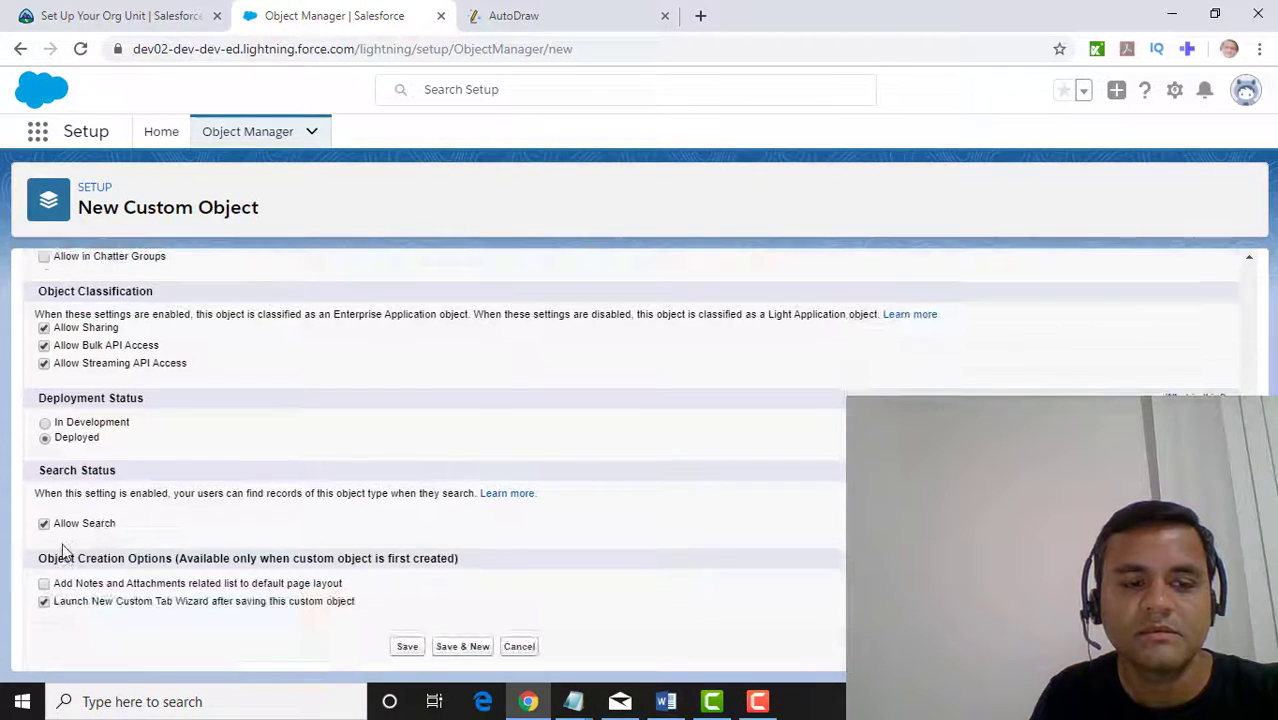
pyautogui.click(45, 525)
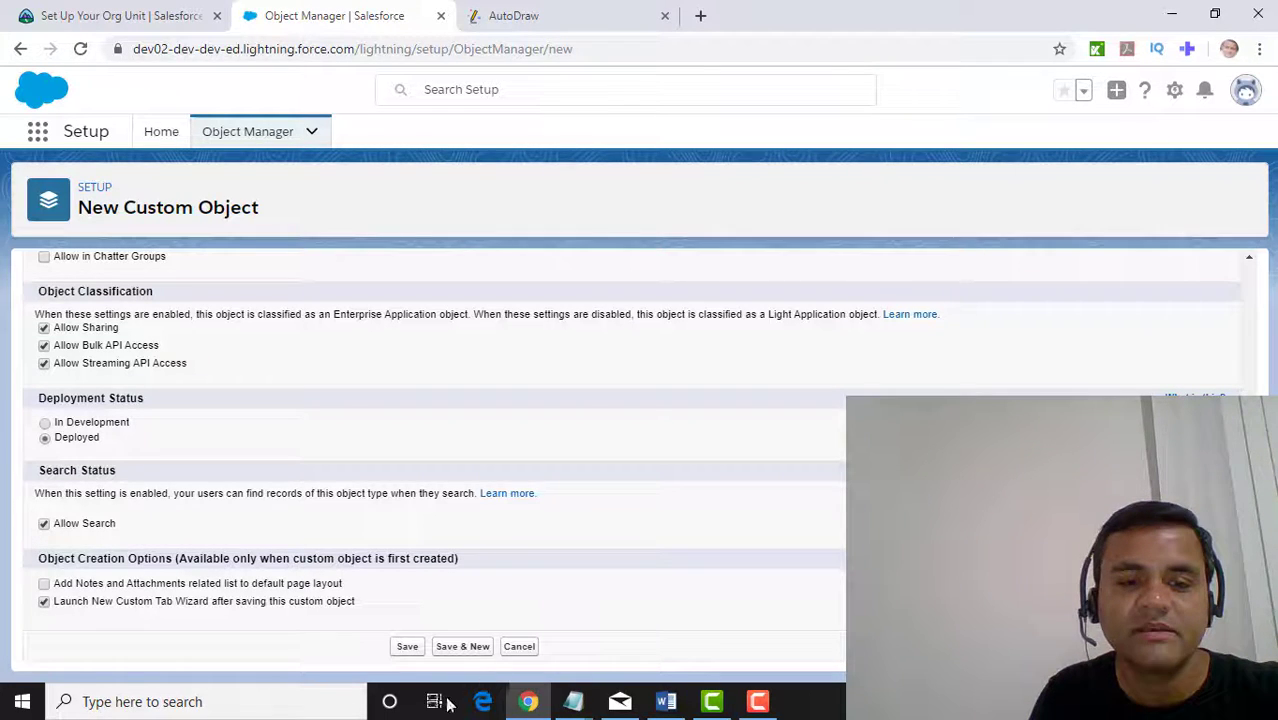
pyautogui.click(409, 647)
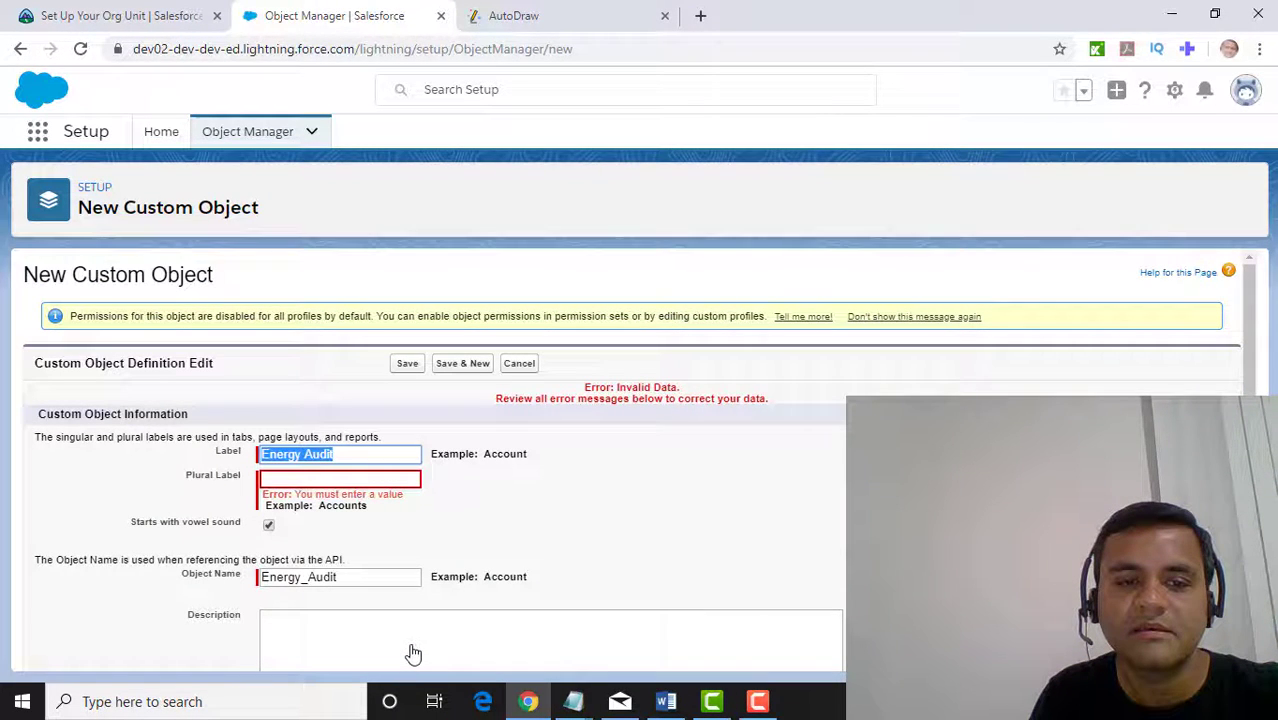
# Set the object's plural label to Energy Audit and save the custom object
pyautogui.click(333, 476)
pyautogui.write('Energy Audit')
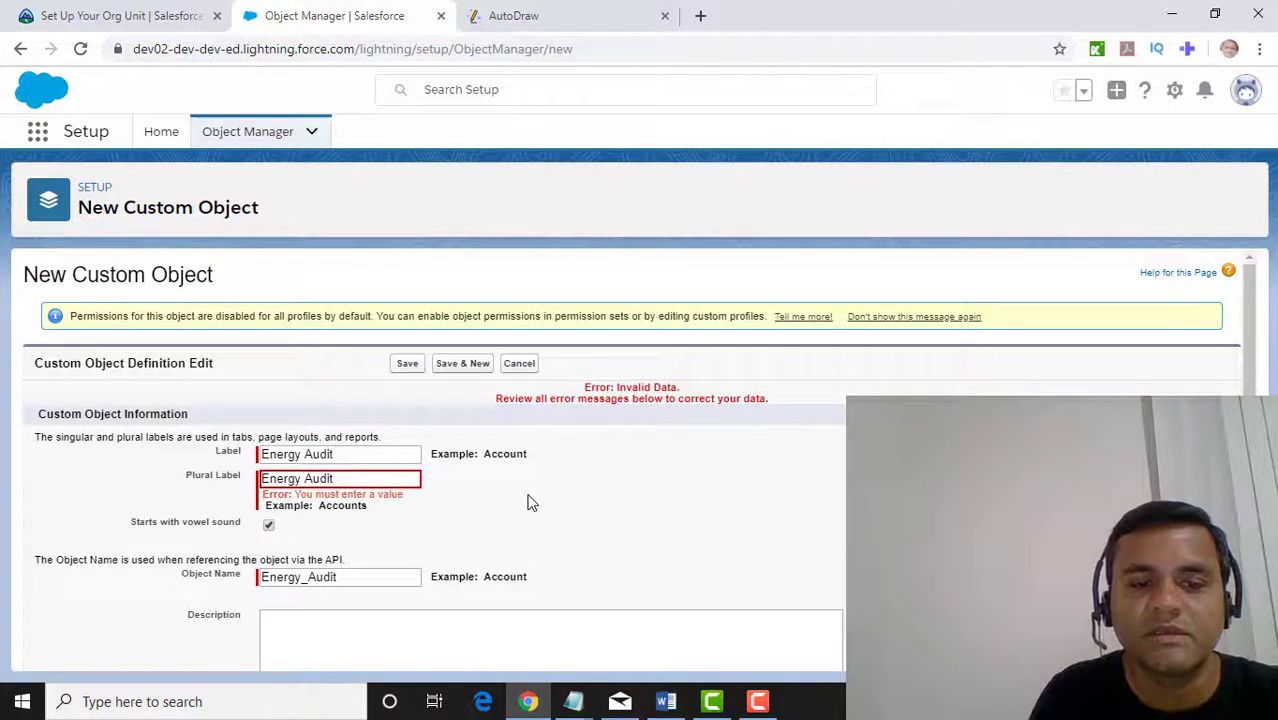
pyautogui.scroll(-8, 528, 499)
pyautogui.scroll(-1, 319, 603)
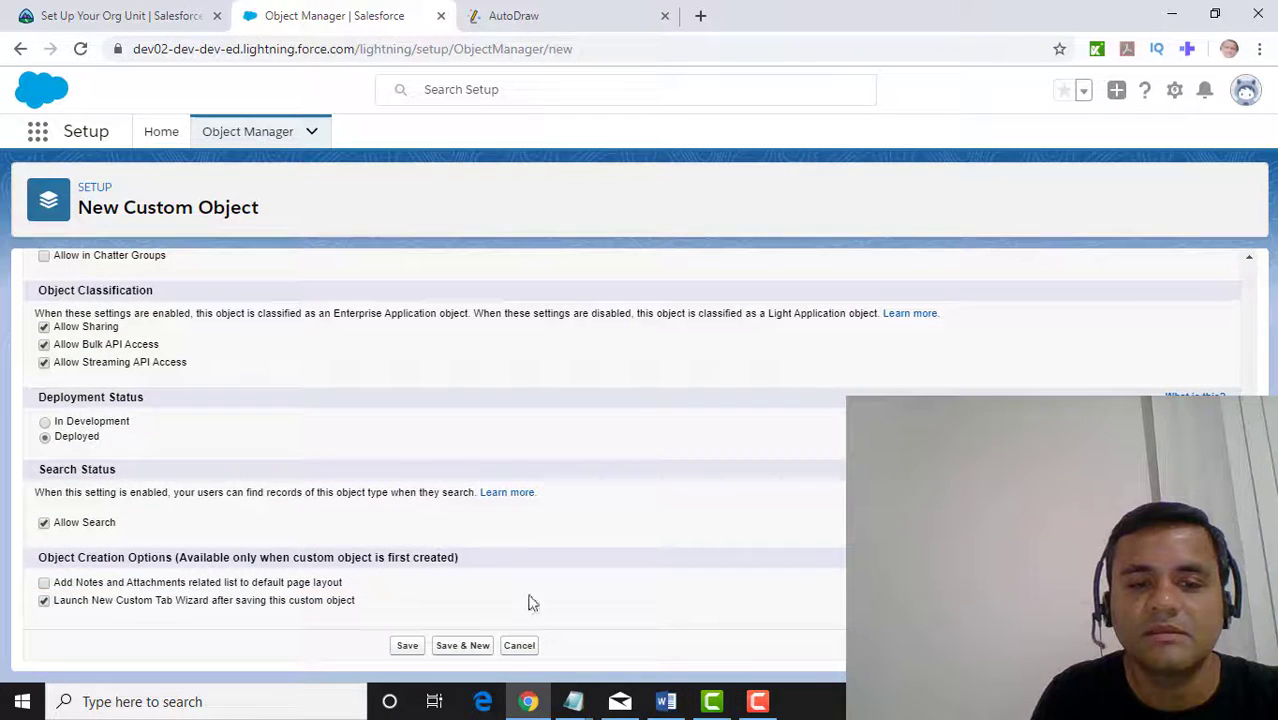
pyautogui.click(417, 651)
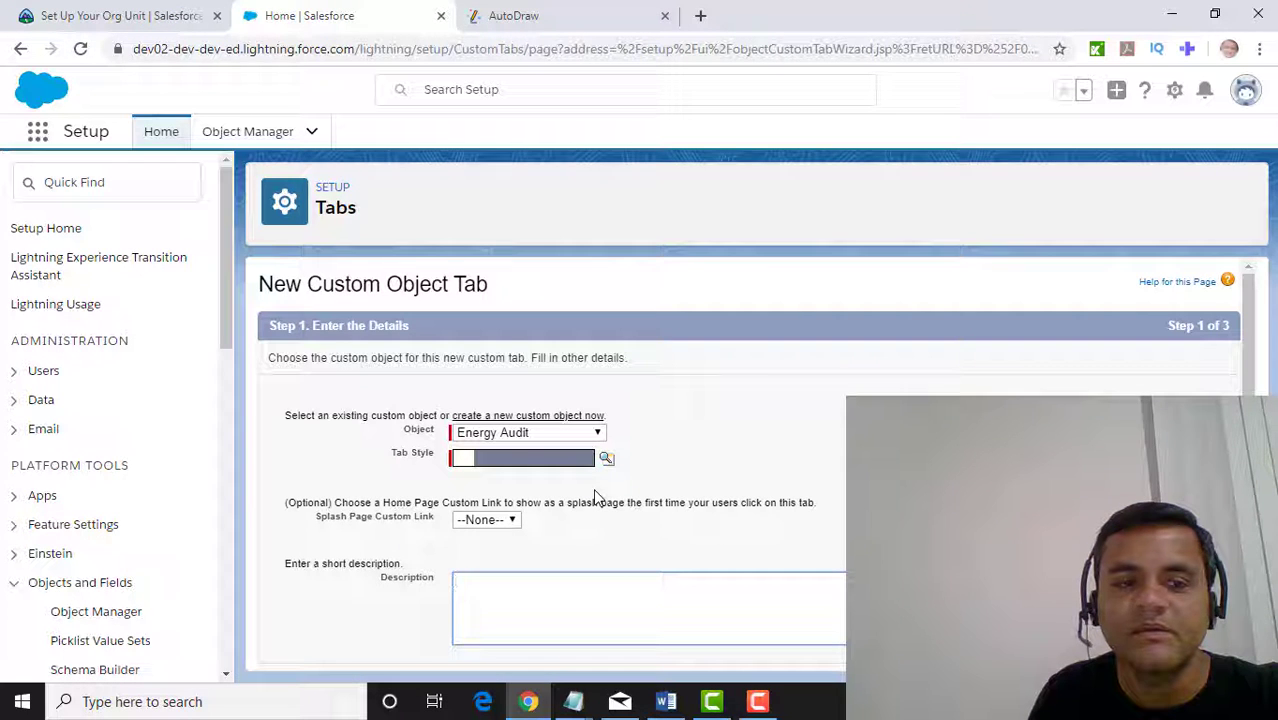
# Choose the Sun tab style for the Energy Audit object tab and proceed to the profile settings
pyautogui.scroll(-1, 596, 497)
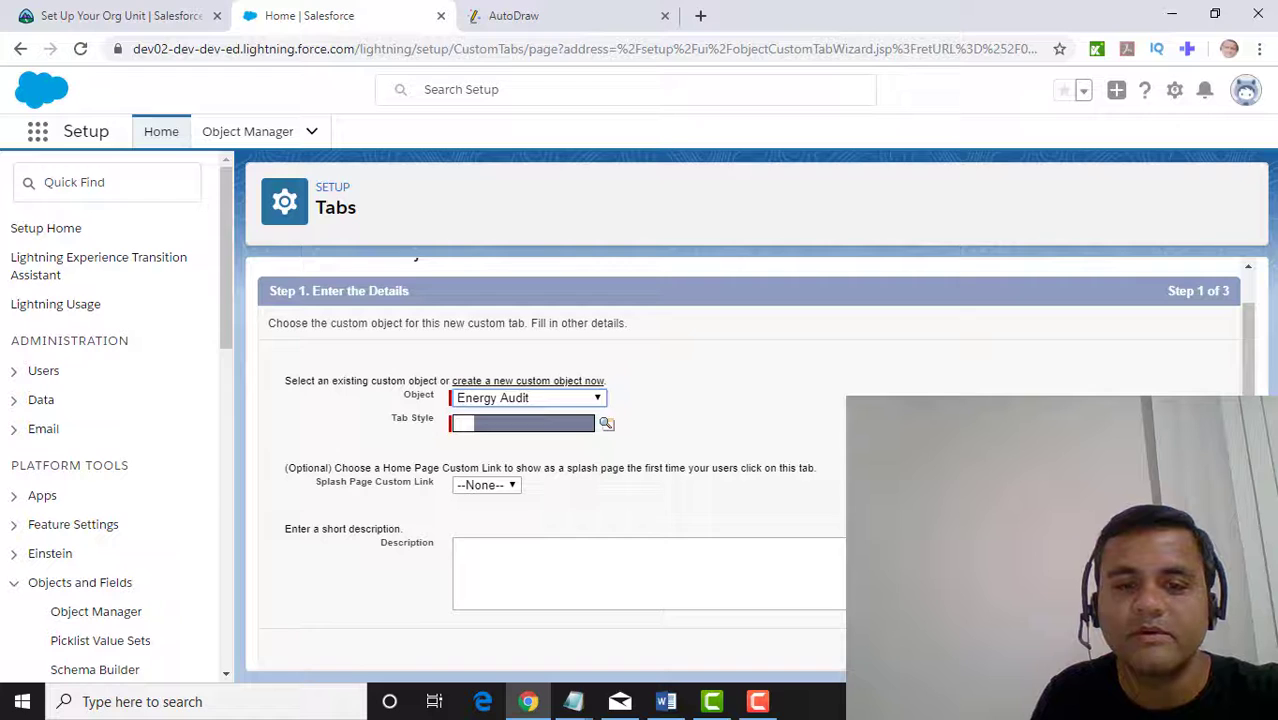
pyautogui.click(606, 423)
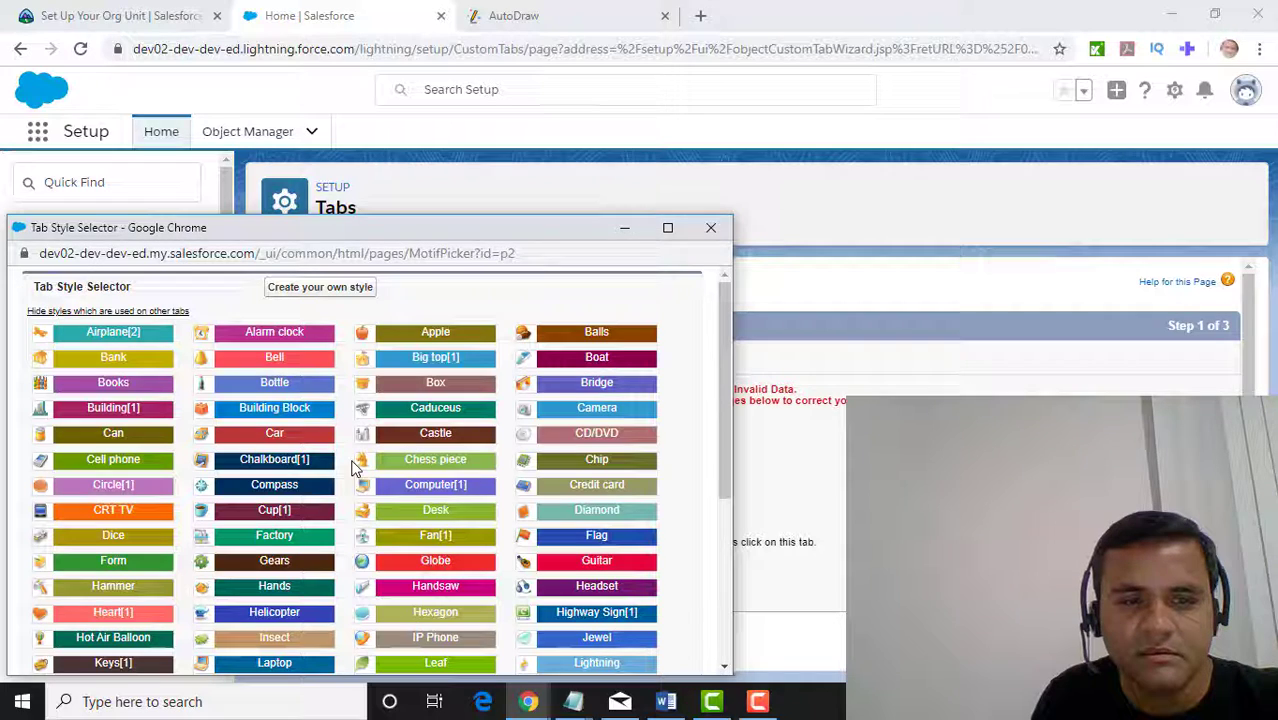
pyautogui.scroll(-1, 352, 466)
pyautogui.scroll(-2, 352, 466)
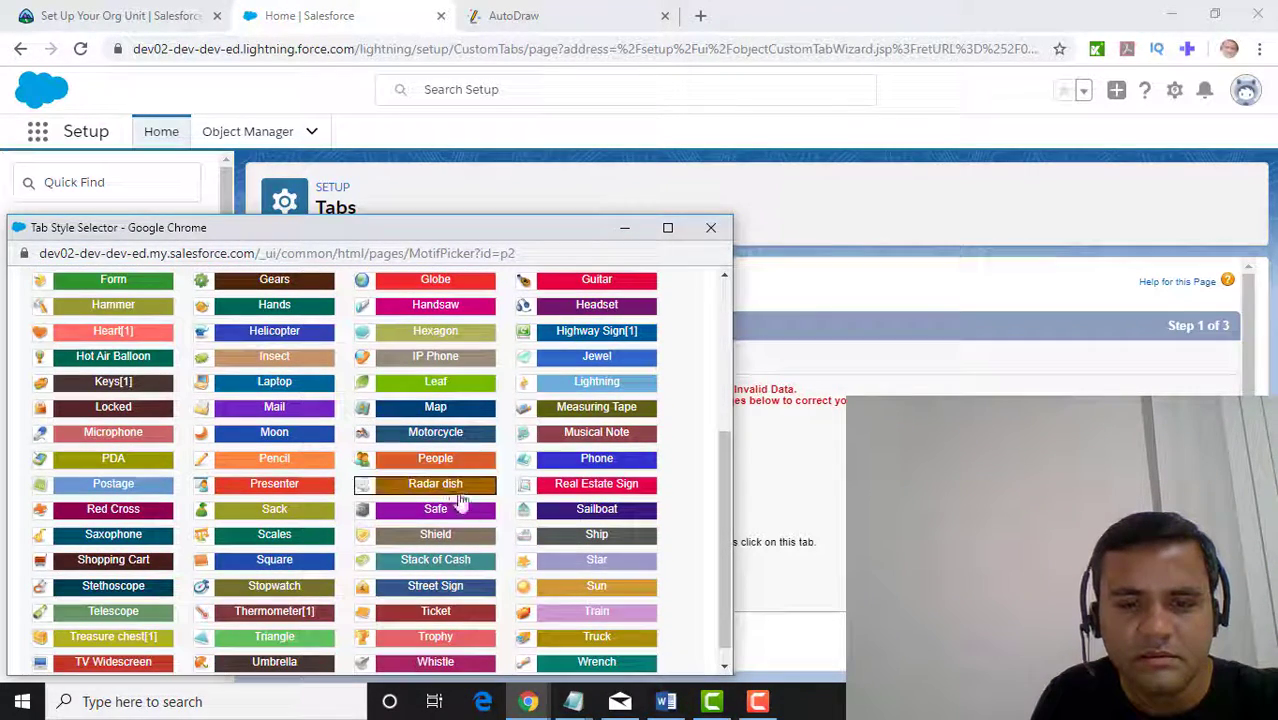
pyautogui.click(562, 588)
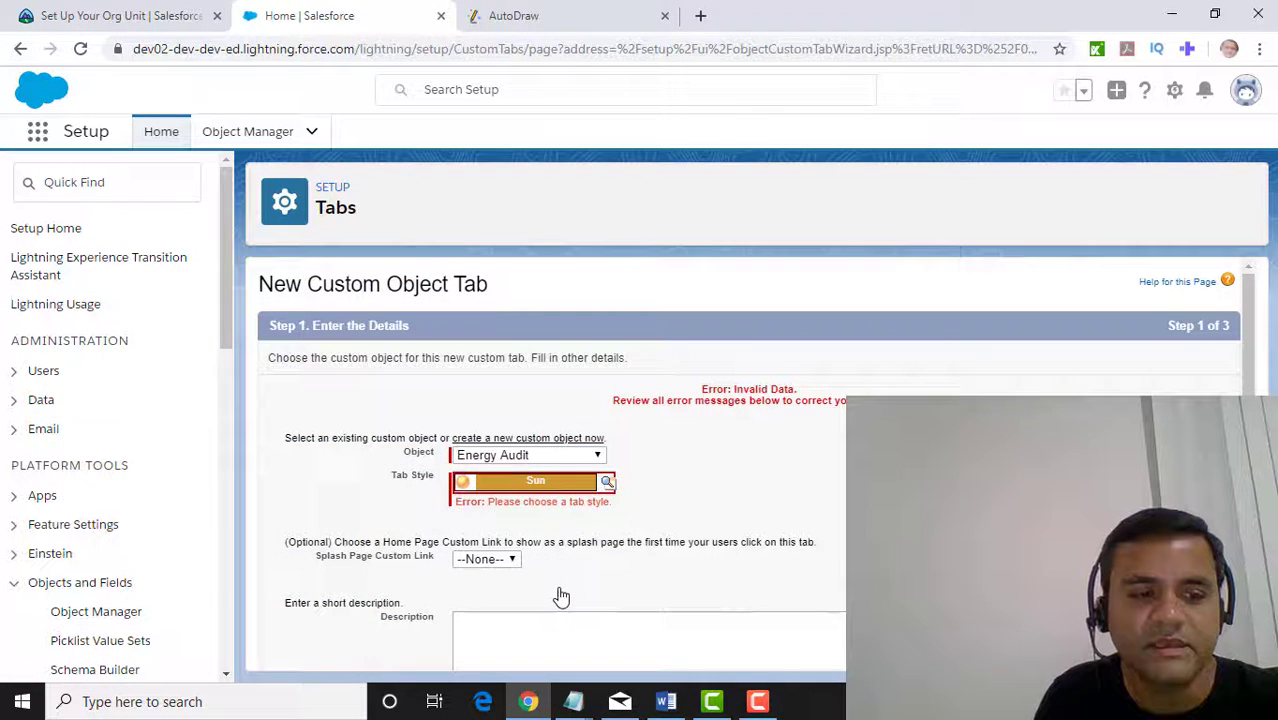
pyautogui.scroll(-1, 562, 597)
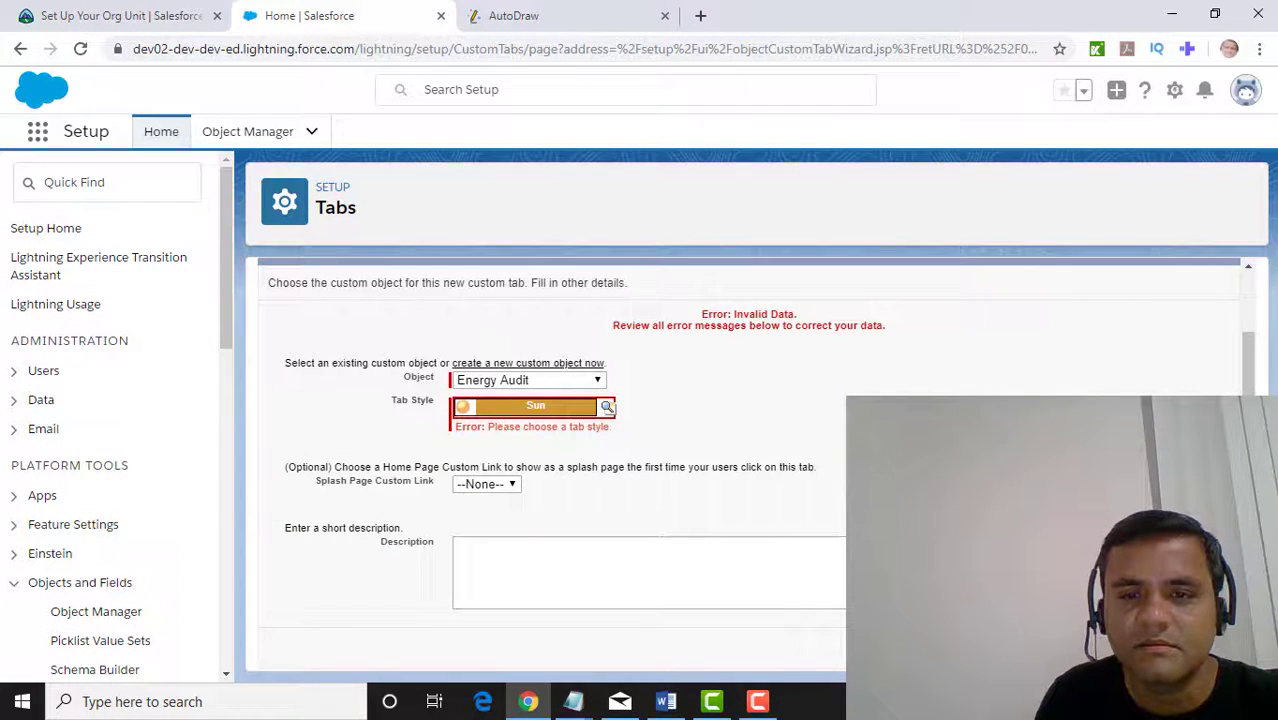
pyautogui.click(1163, 645)
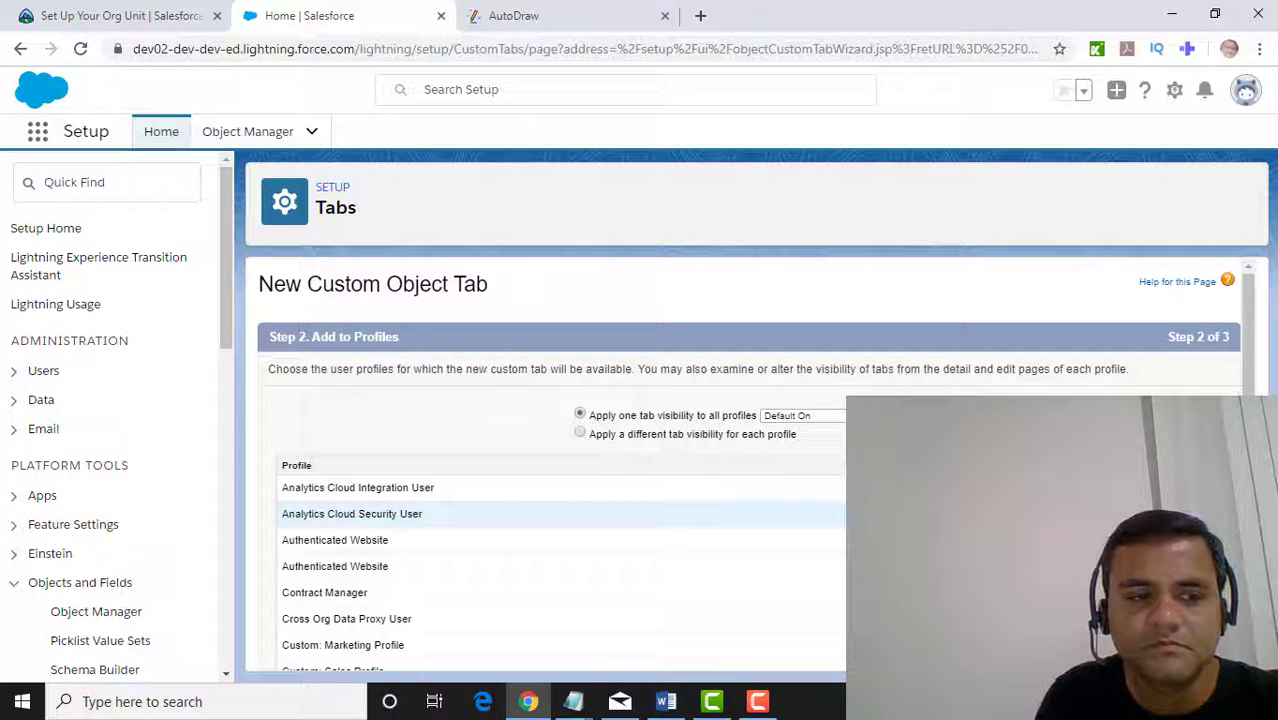
# Accept the Default On tab visibility for all profiles and clear the tab's inclusion in all custom apps
pyautogui.scroll(-3, 733, 448)
pyautogui.scroll(-8, 735, 455)
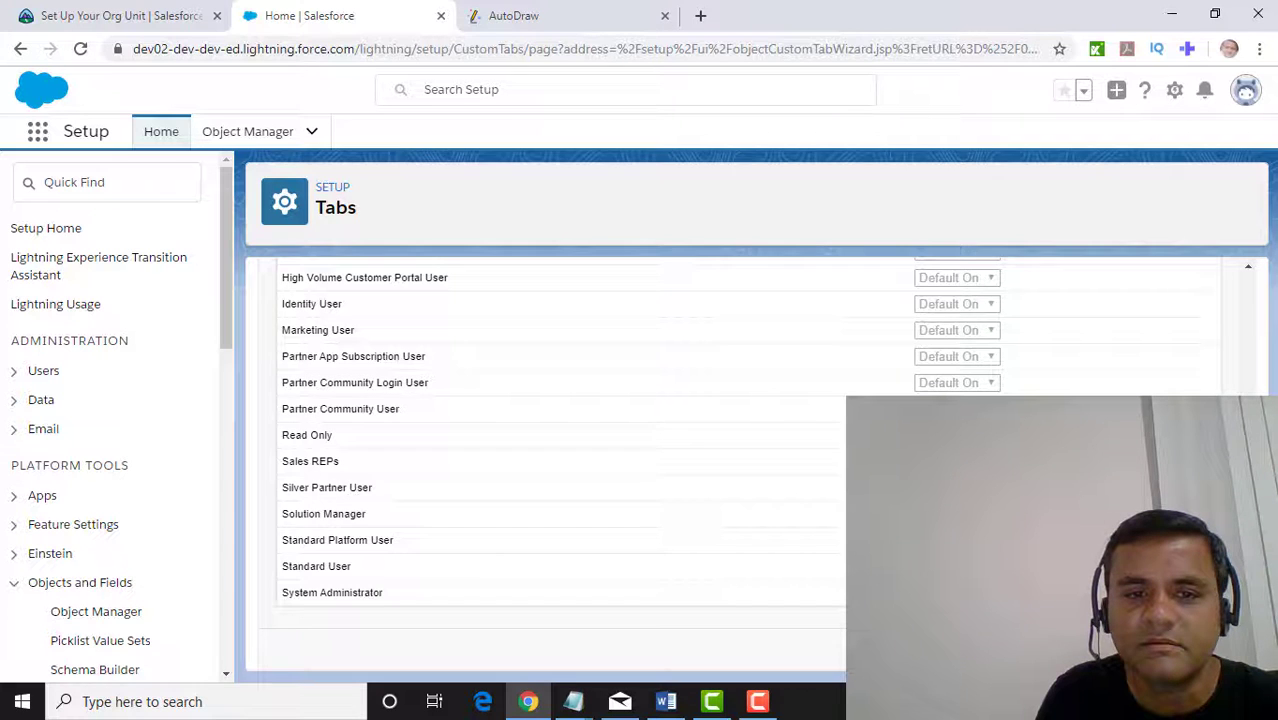
pyautogui.click(1163, 645)
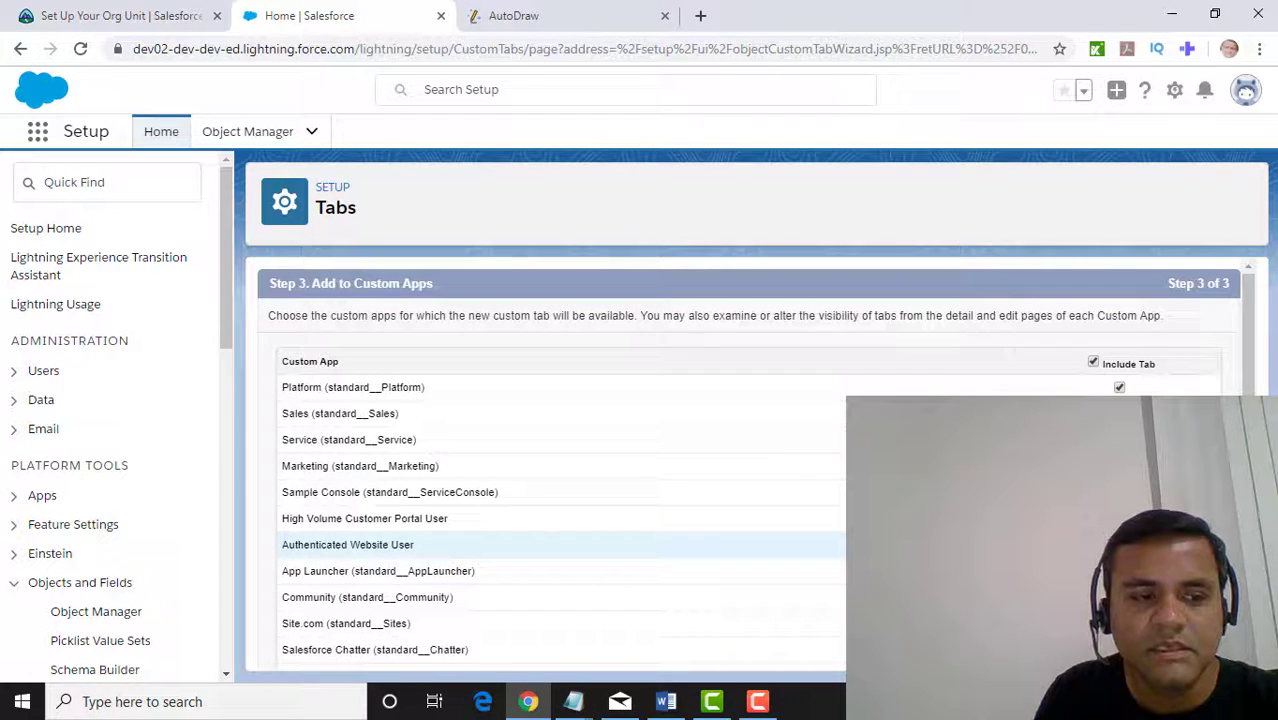
pyautogui.click(1093, 362)
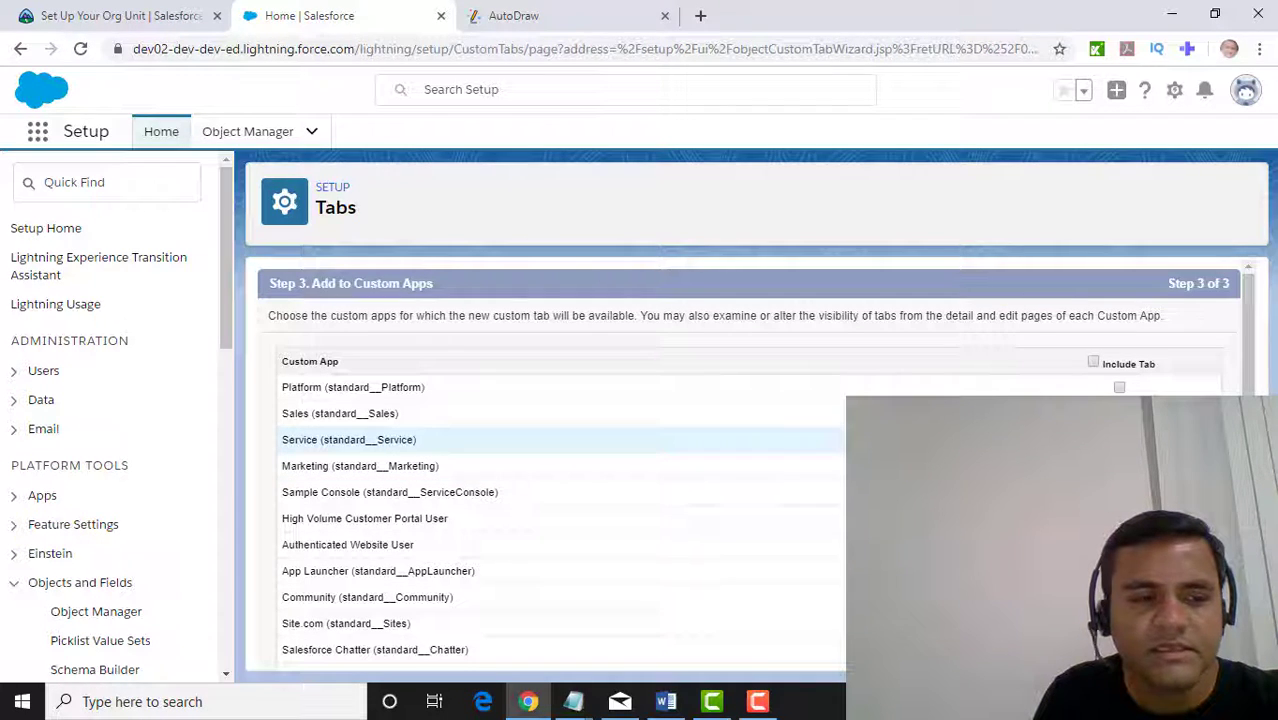
pyautogui.scroll(-2, 550, 450)
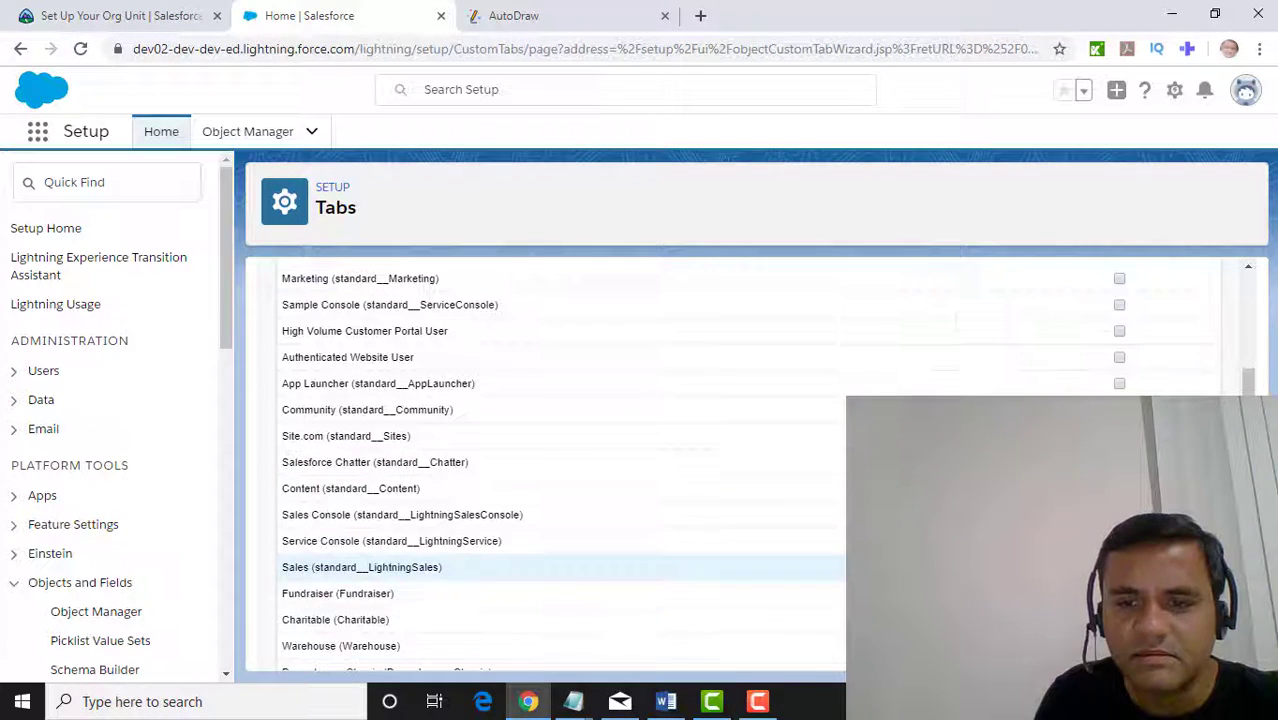
pyautogui.scroll(-2, 550, 470)
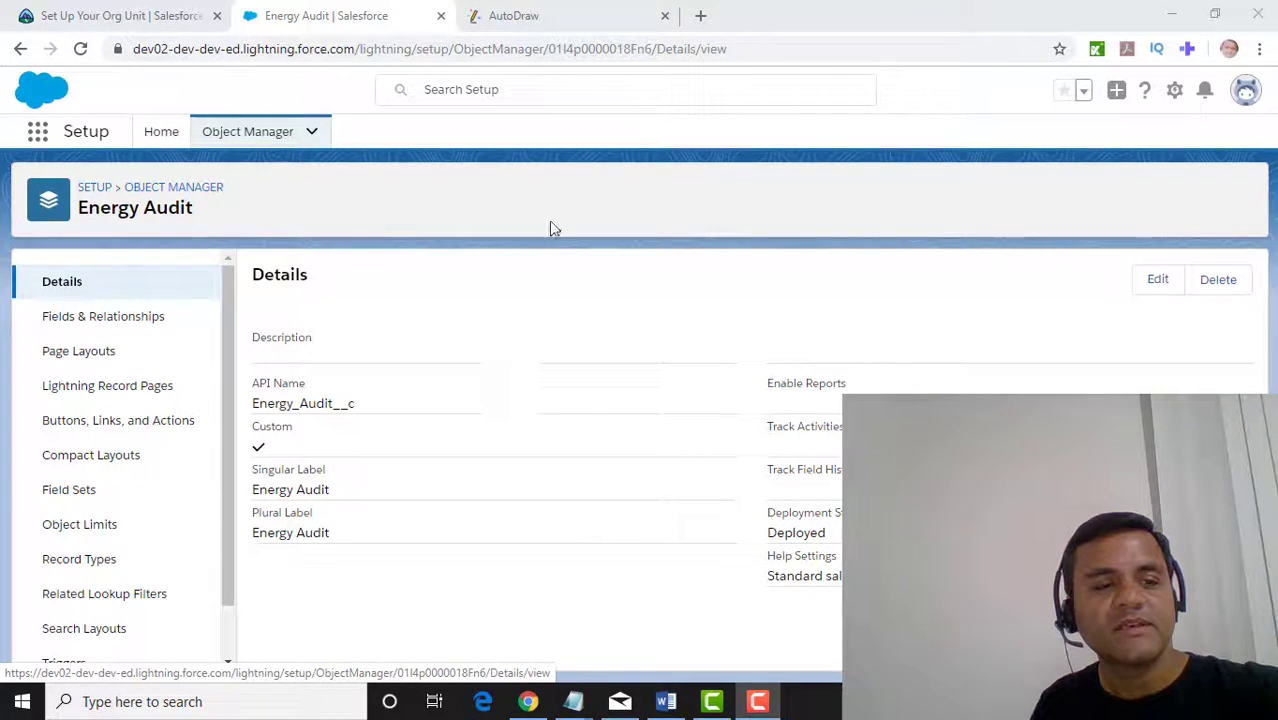
# Switch to the AutoDraw diagram to review the custom object plan, and return to the Energy Audit object in Salesforce
pyautogui.click(345, 25)
pyautogui.click(493, 24)
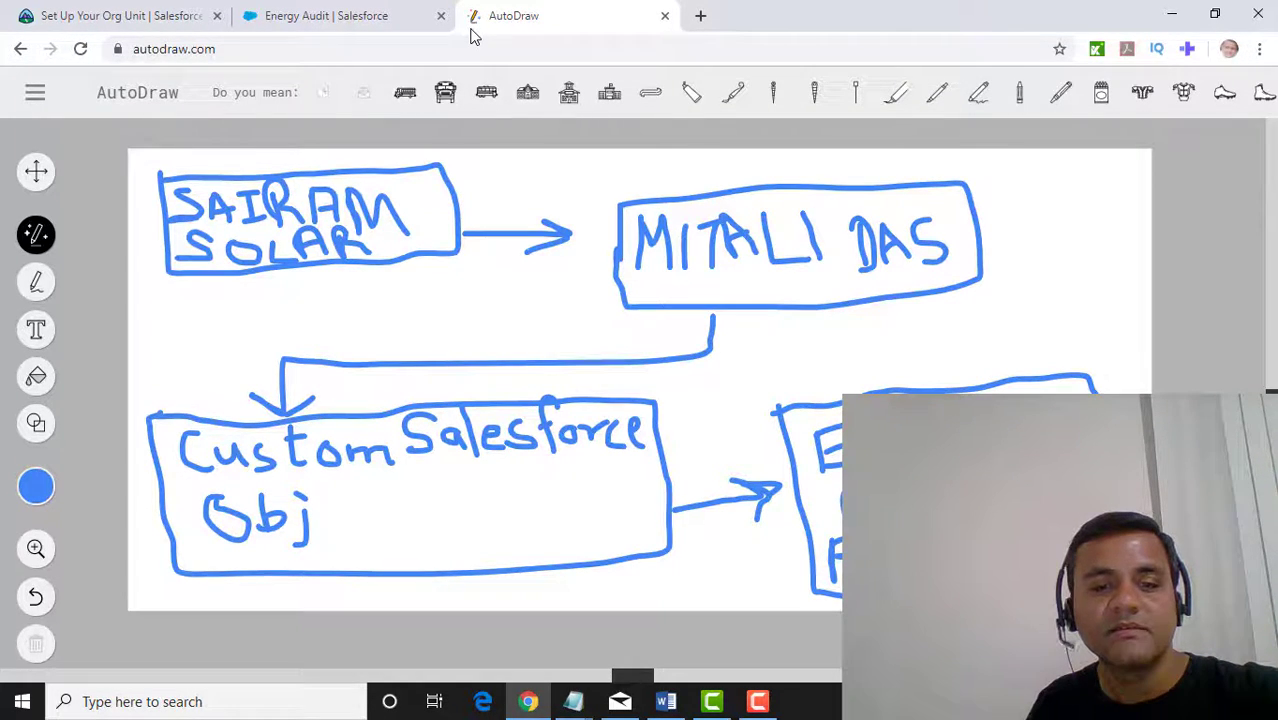
pyautogui.click(330, 16)
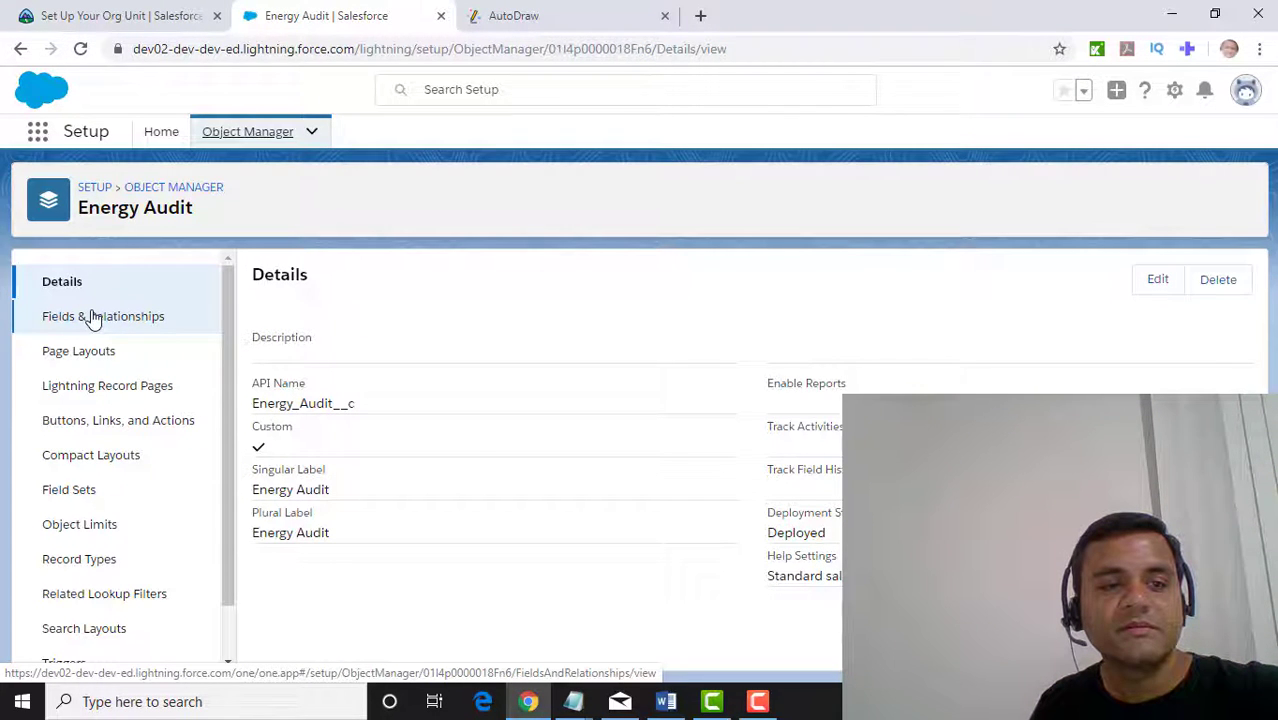
# Start a new custom field on the Energy Audit object with the Picklist data type and proceed to its details
pyautogui.click(92, 317)
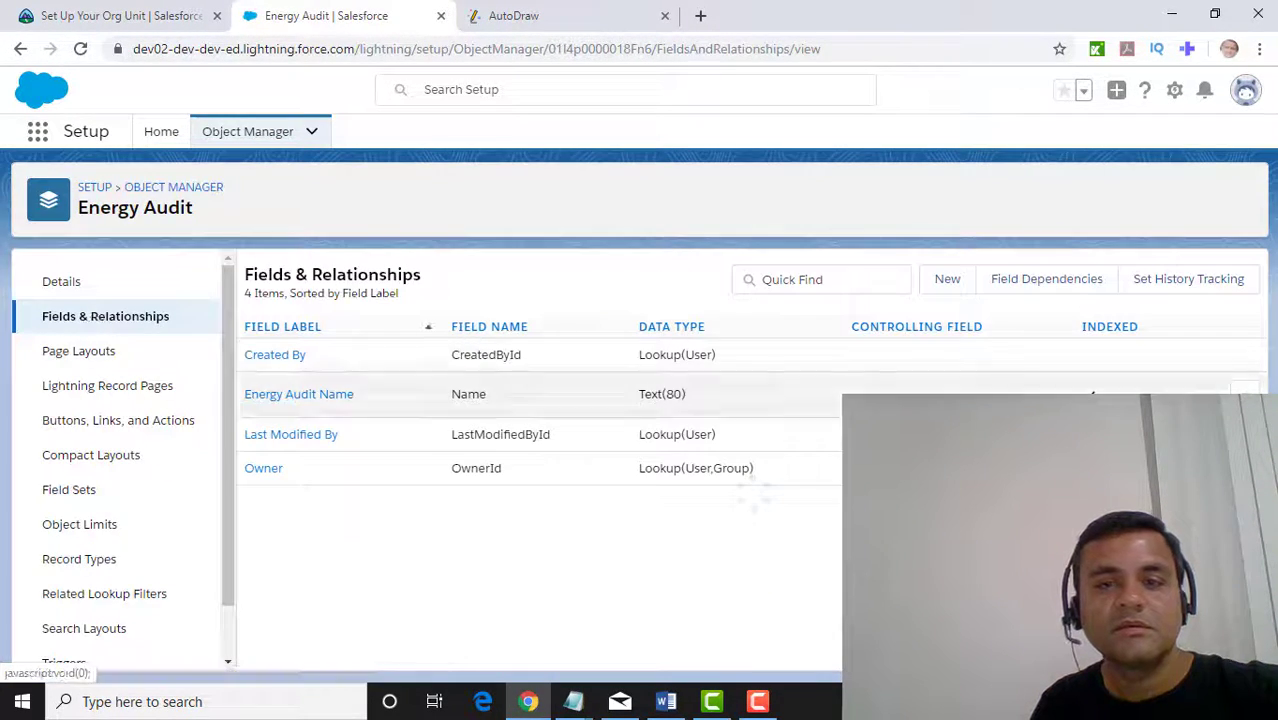
pyautogui.click(944, 284)
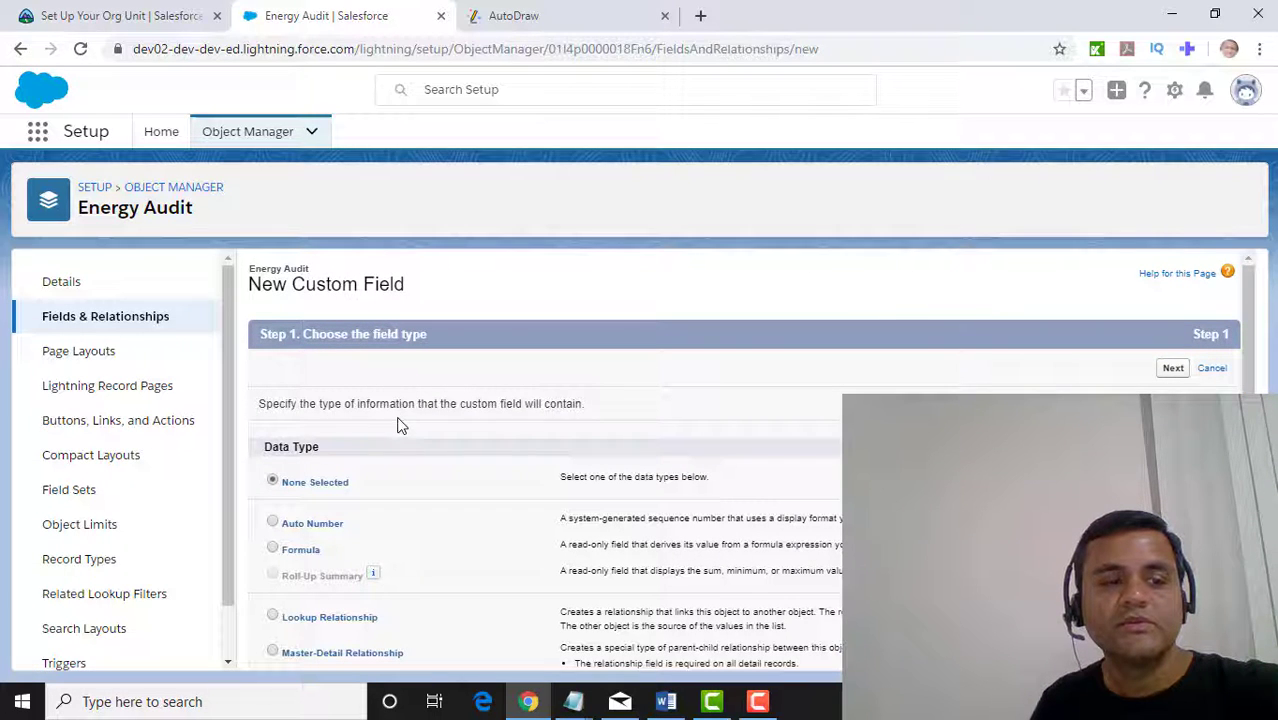
pyautogui.scroll(-2, 386, 428)
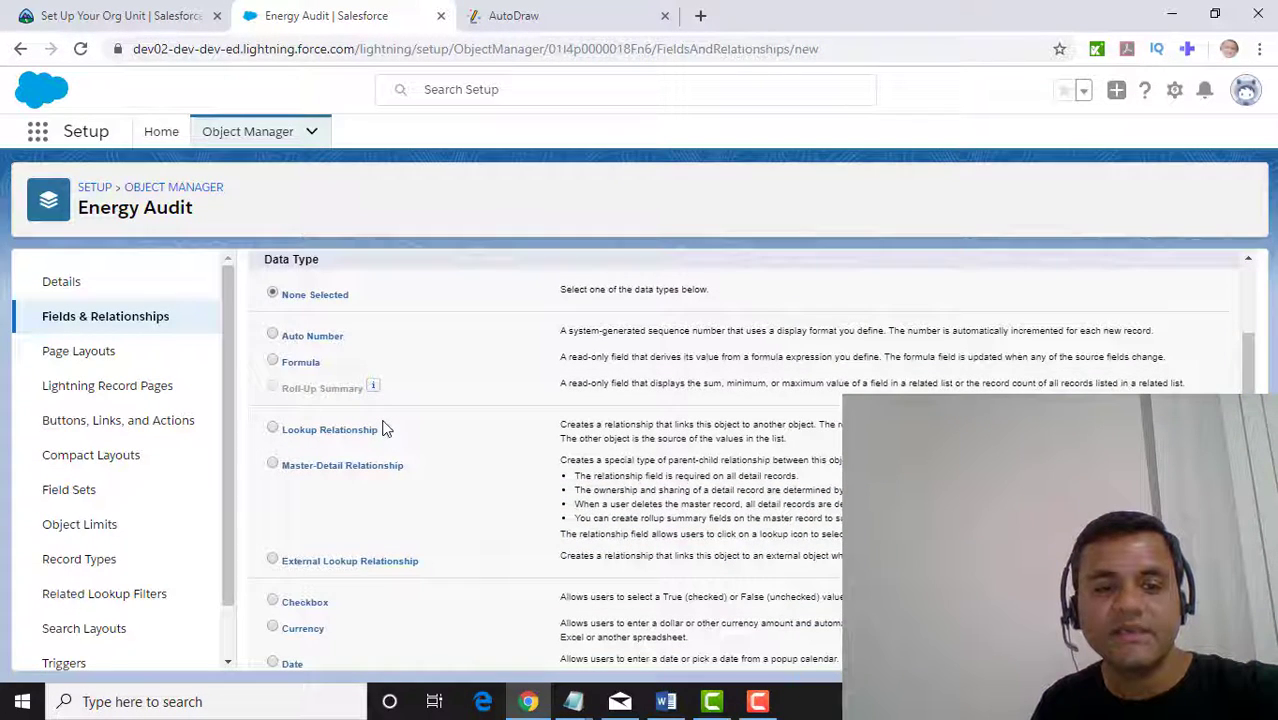
pyautogui.scroll(-2, 386, 428)
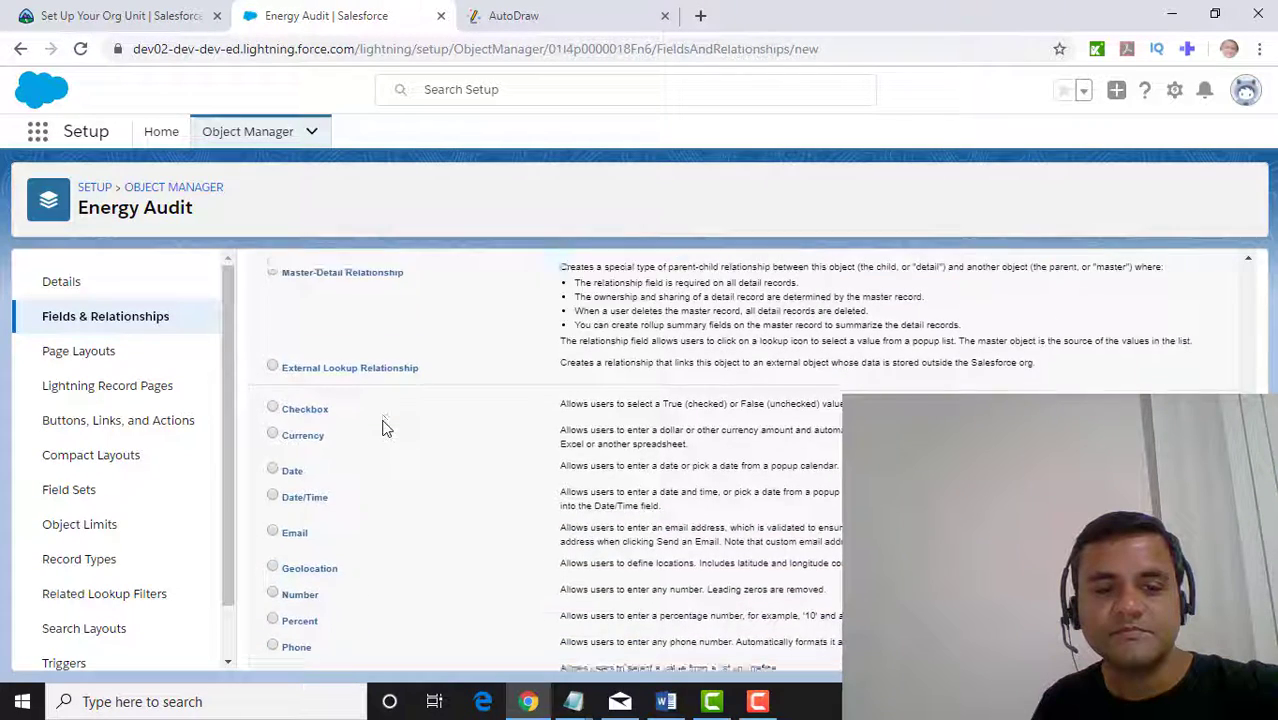
pyautogui.scroll(-2, 386, 428)
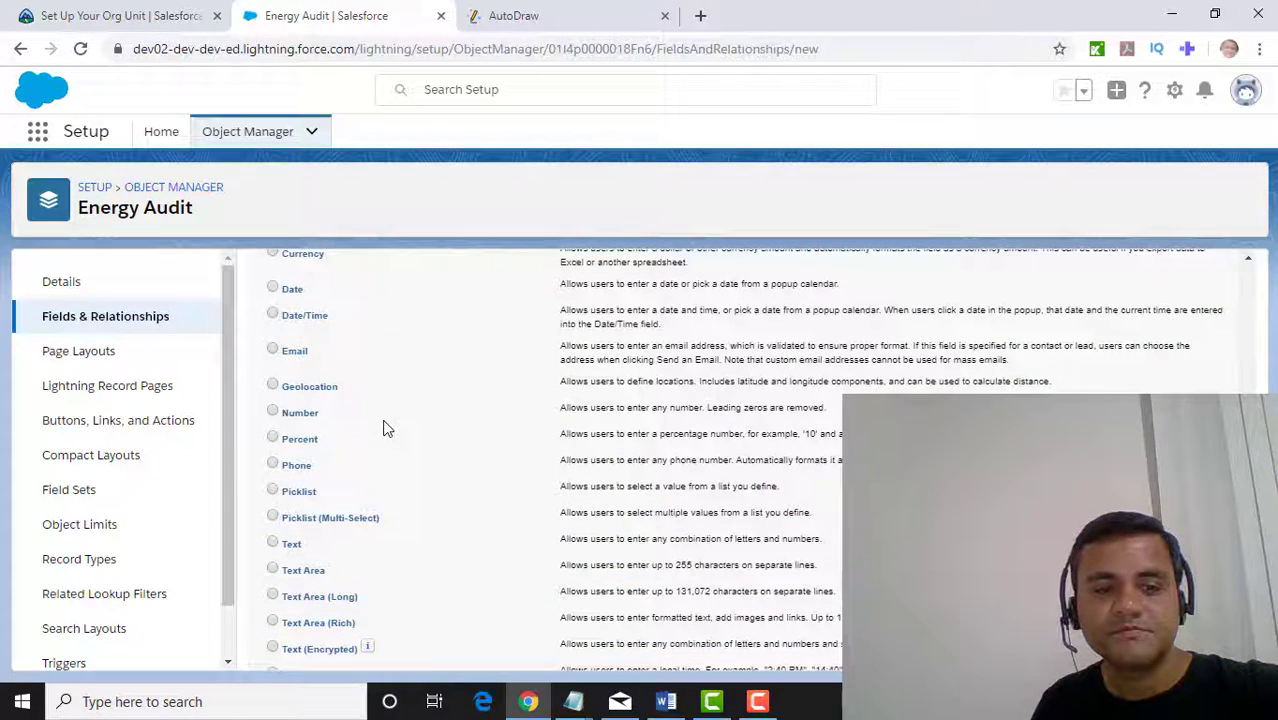
pyautogui.click(272, 490)
pyautogui.scroll(-1, 557, 525)
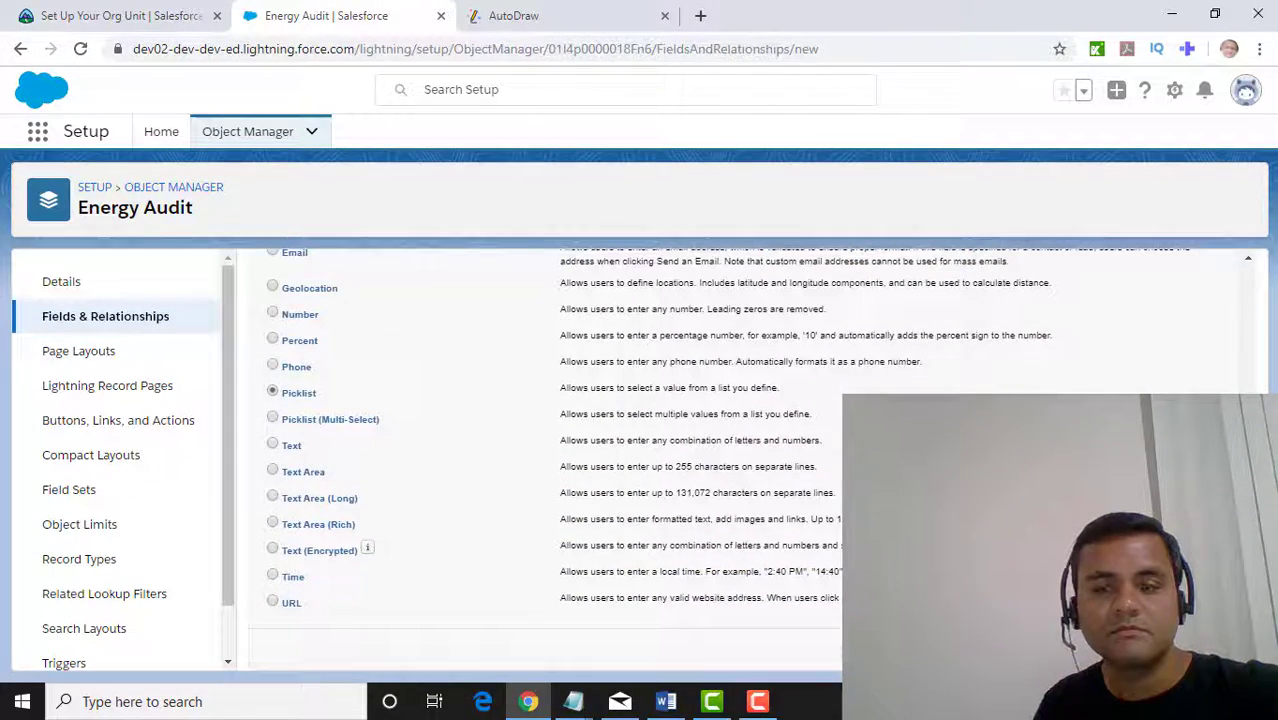
pyautogui.click(1173, 647)
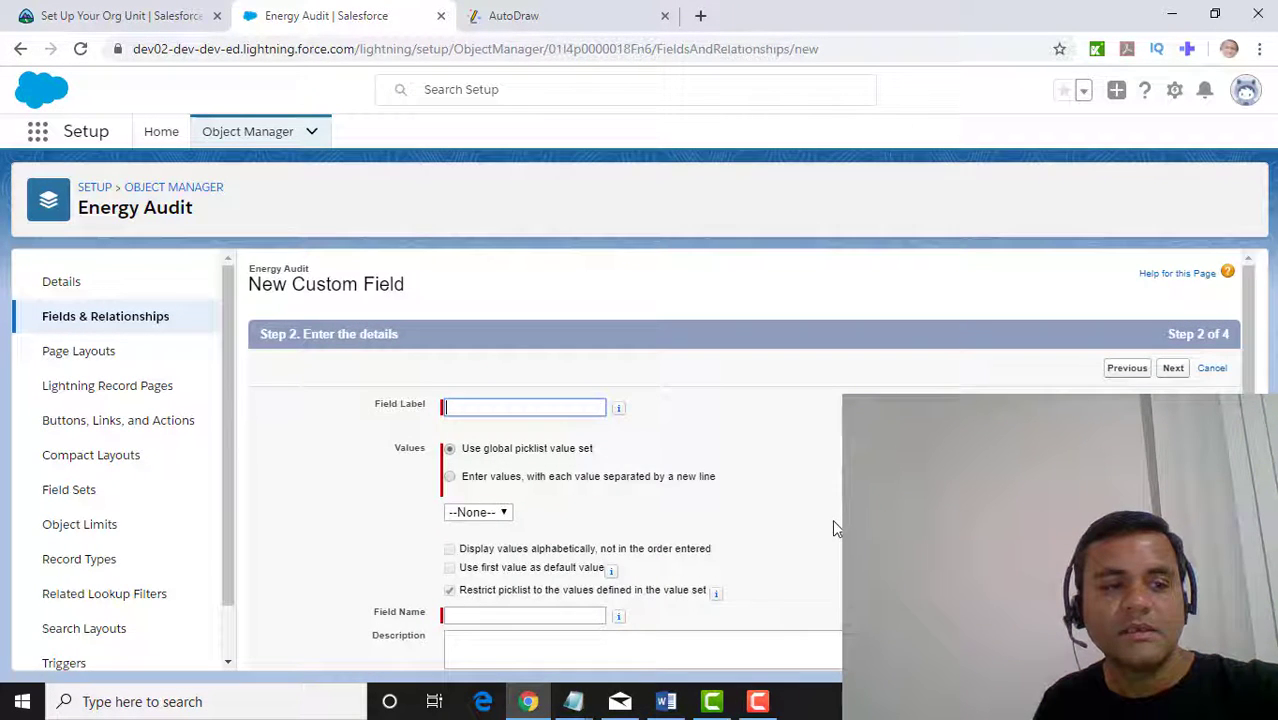
# Label the new picklist field "Type of Installation"
pyautogui.click(465, 404)
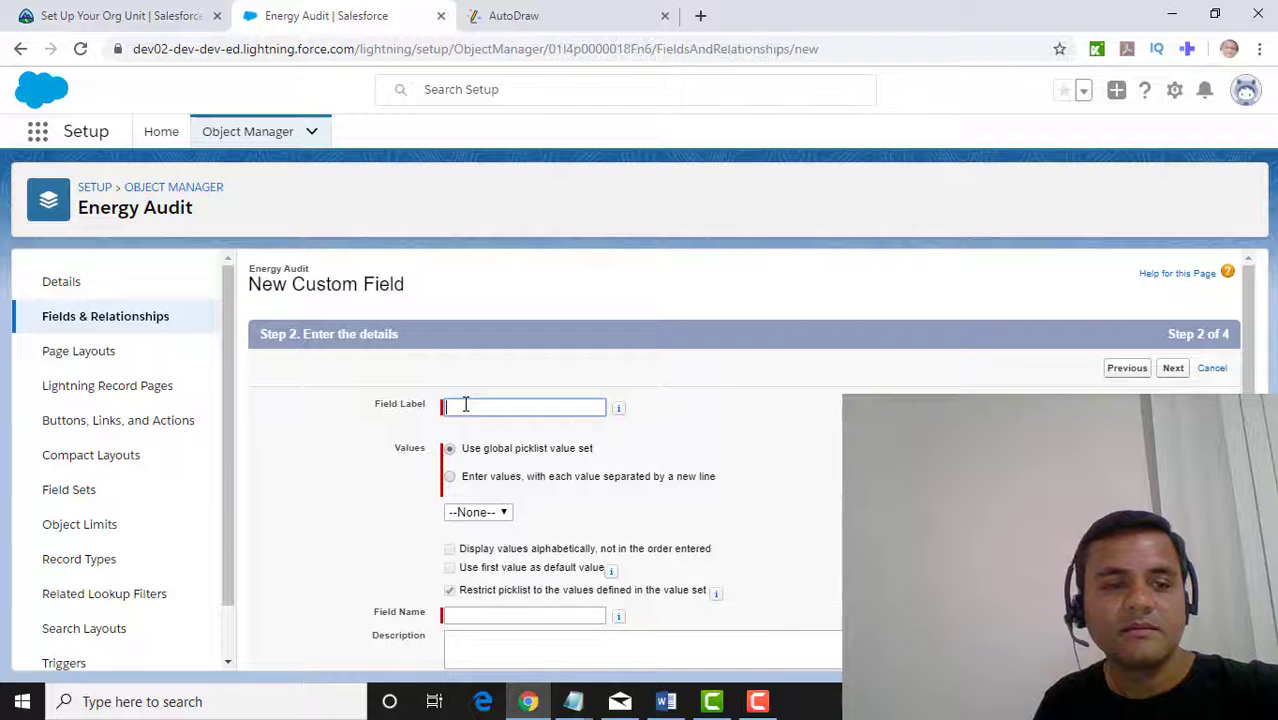
pyautogui.click(479, 405)
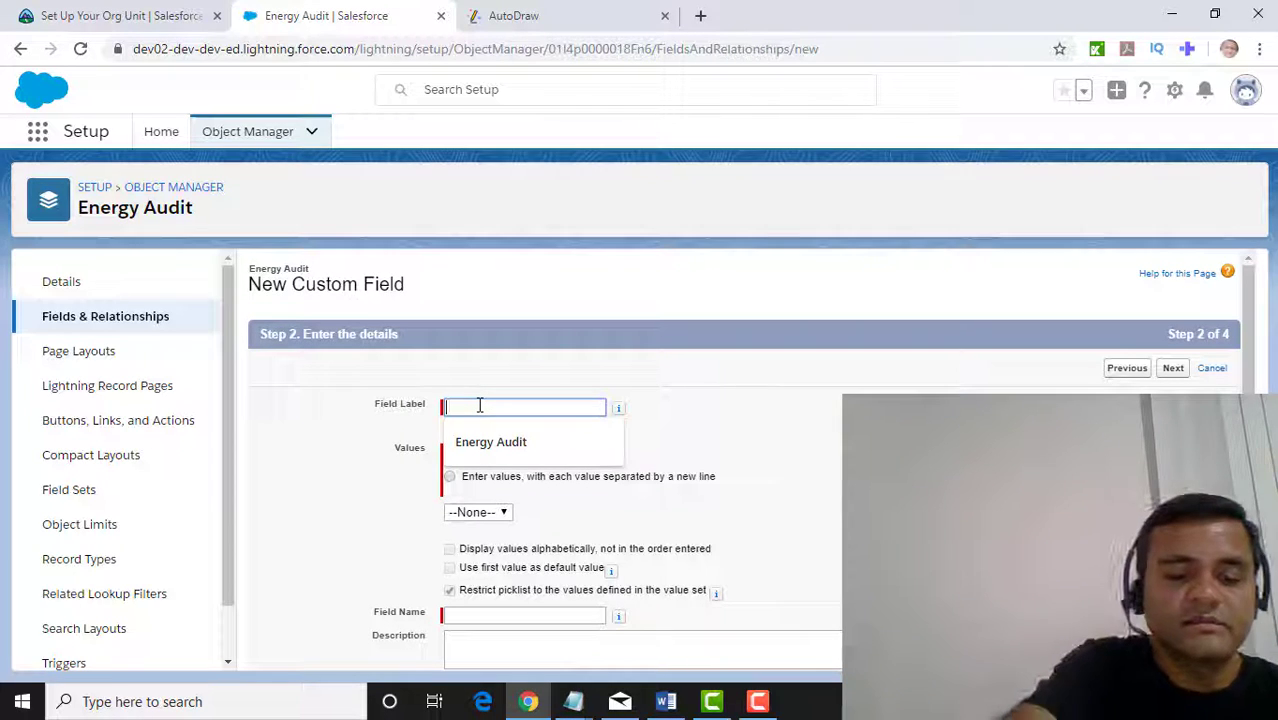
pyautogui.write('type ')
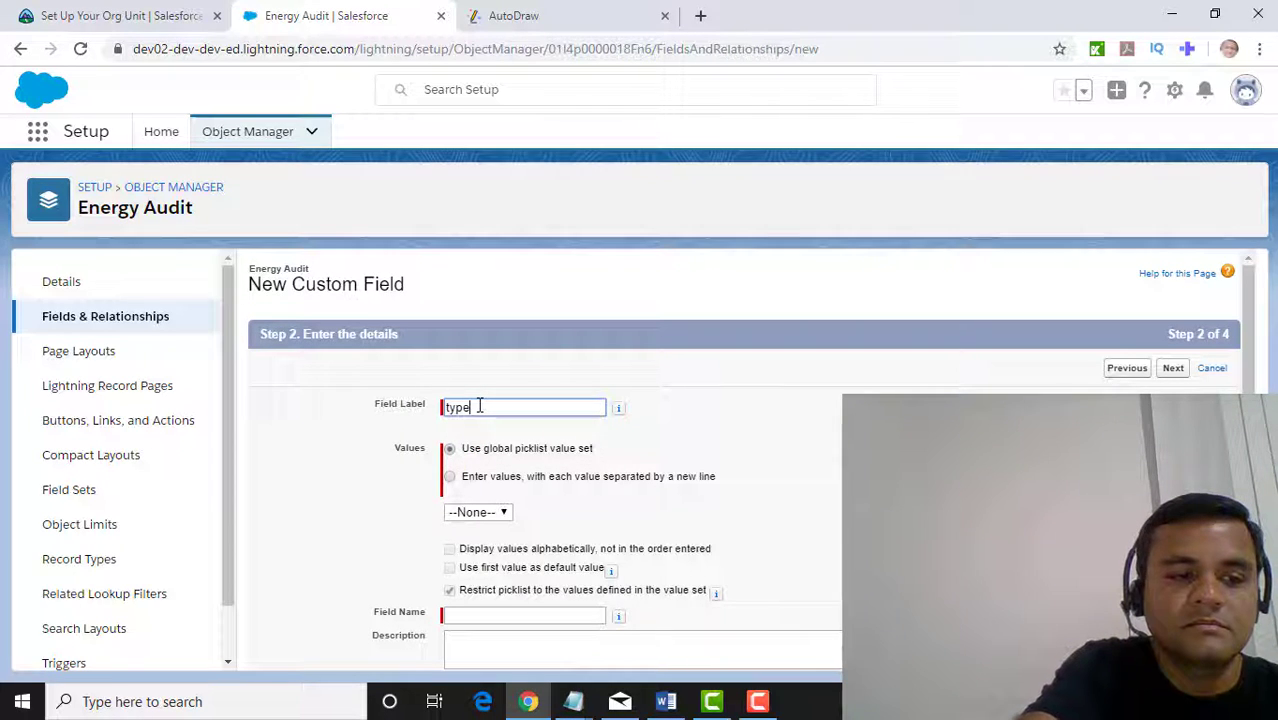
pyautogui.write('of')
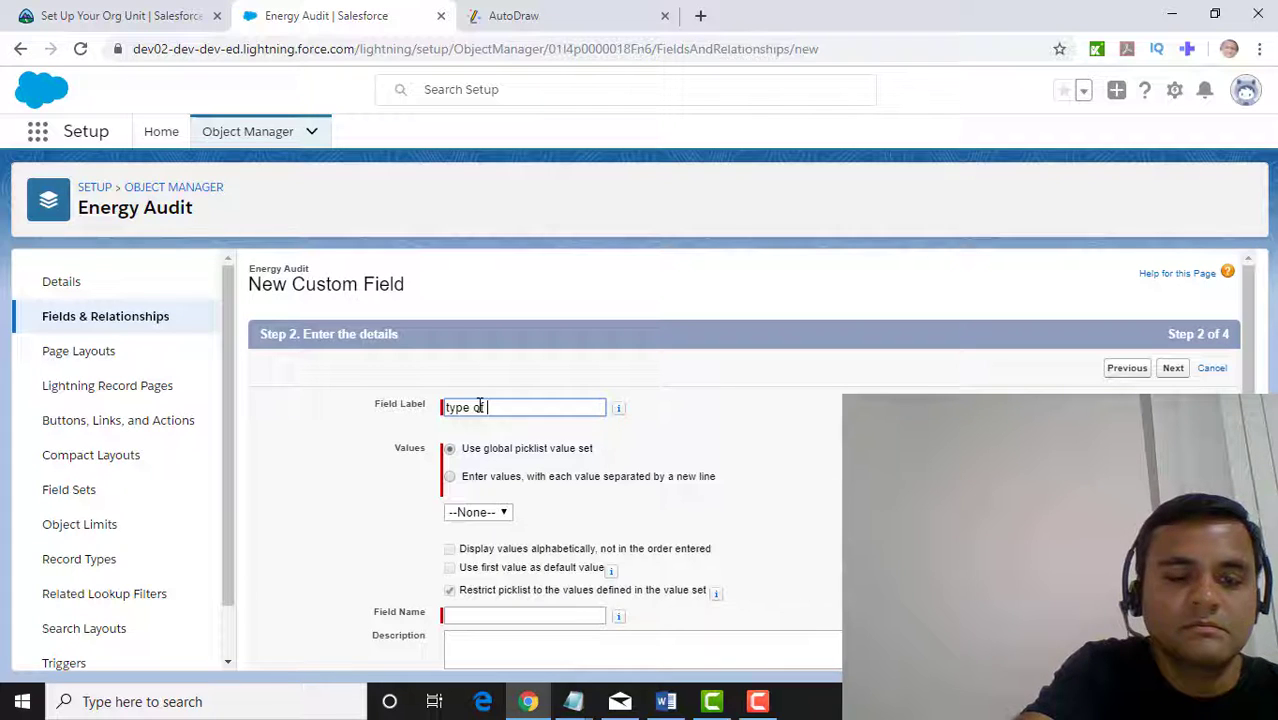
pyautogui.write(' In')
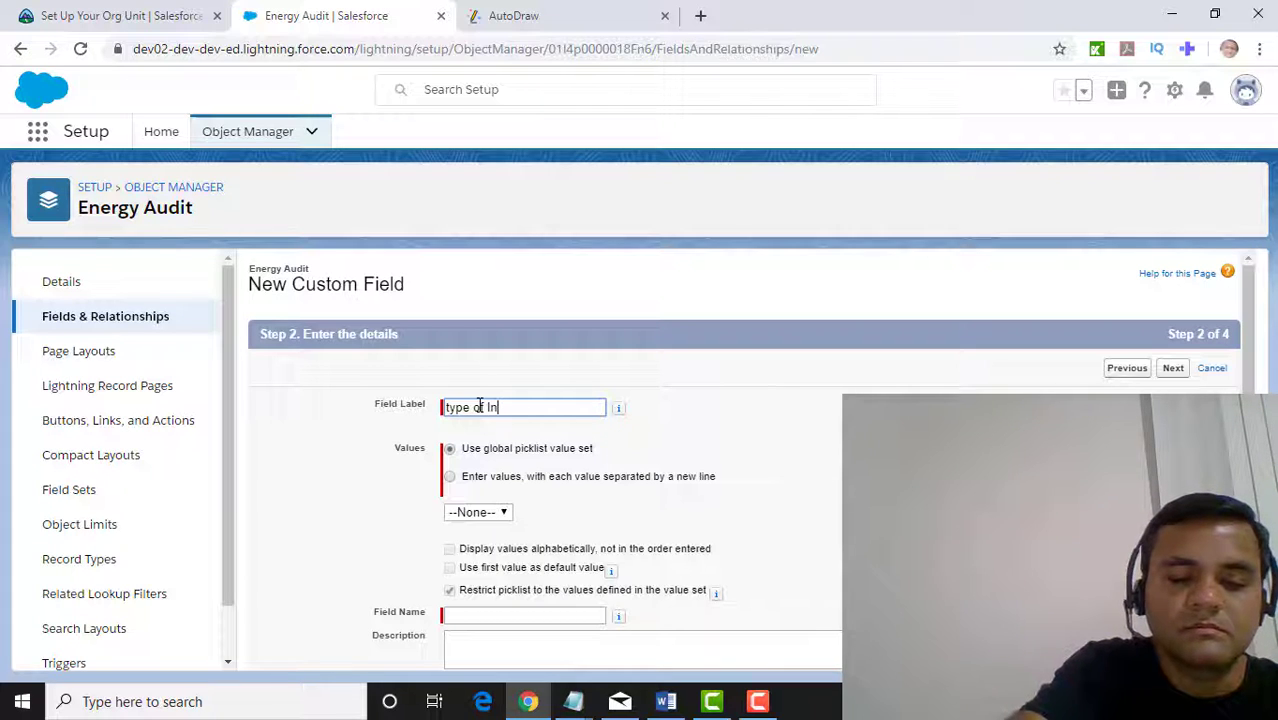
pyautogui.write('stall')
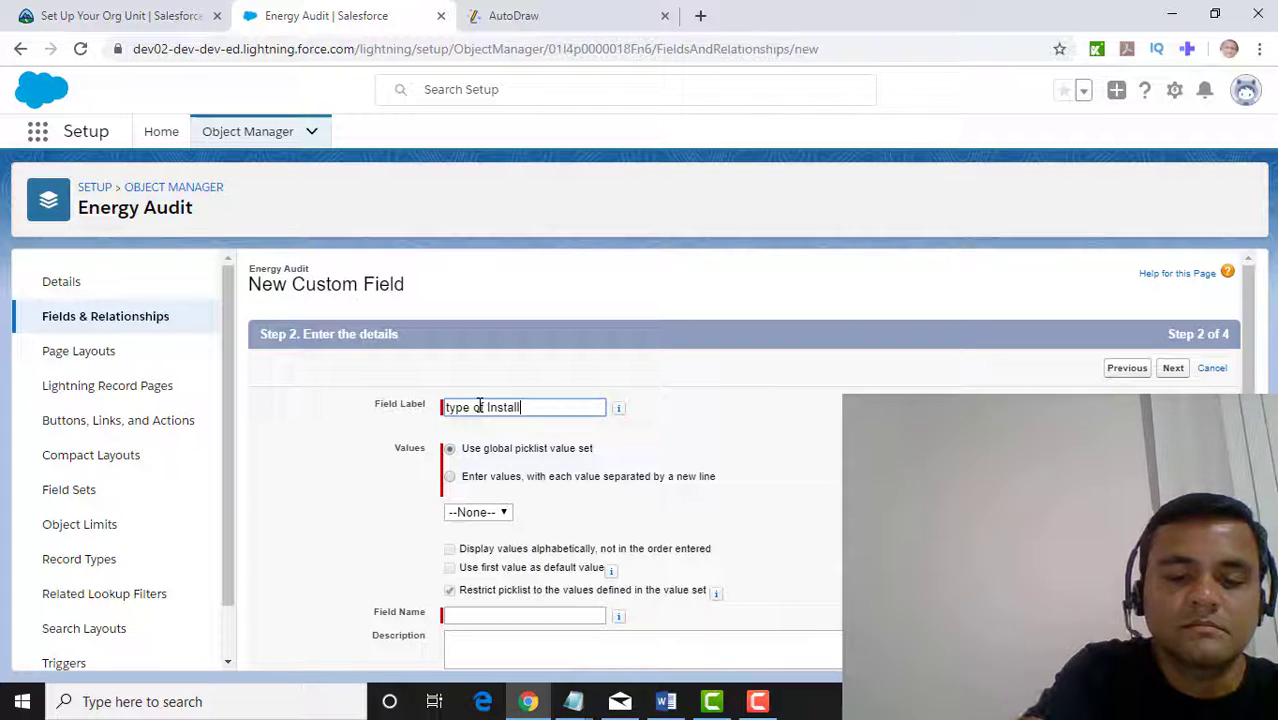
pyautogui.write('ation')
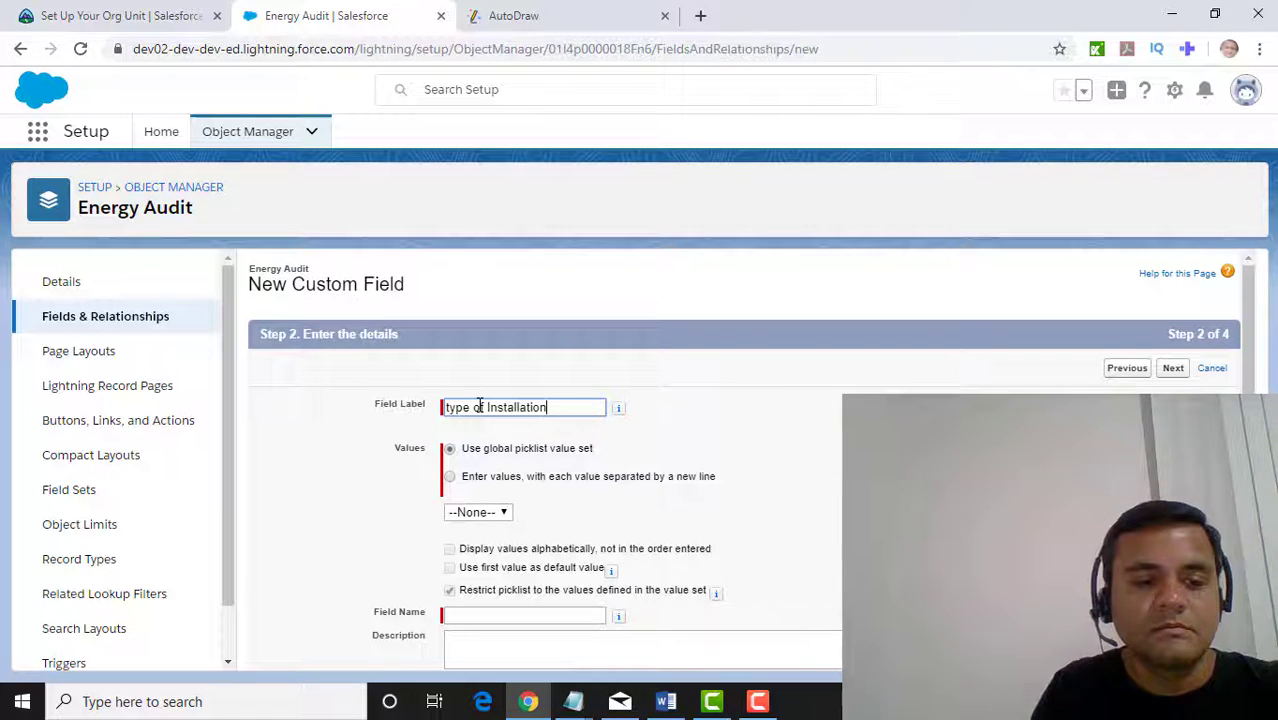
pyautogui.click(447, 410)
pyautogui.press('Delete')
pyautogui.write('T')
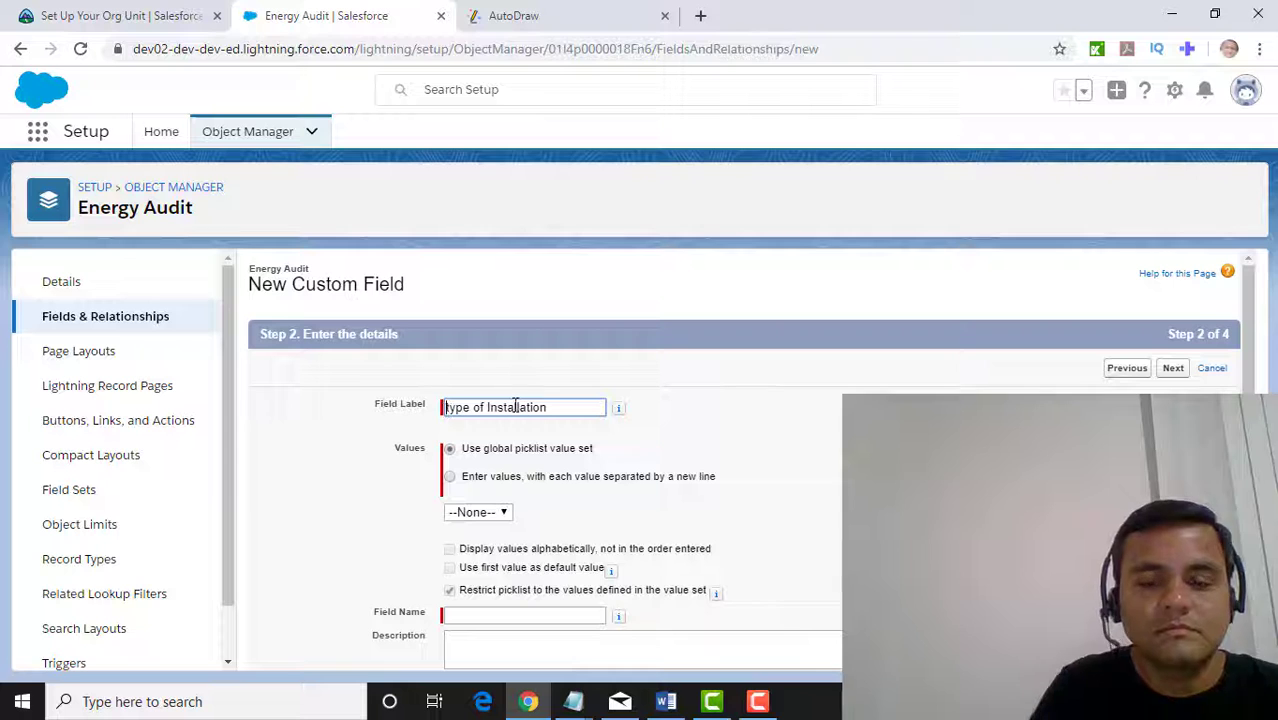
pyautogui.press('BackSpace')
pyautogui.write('T')
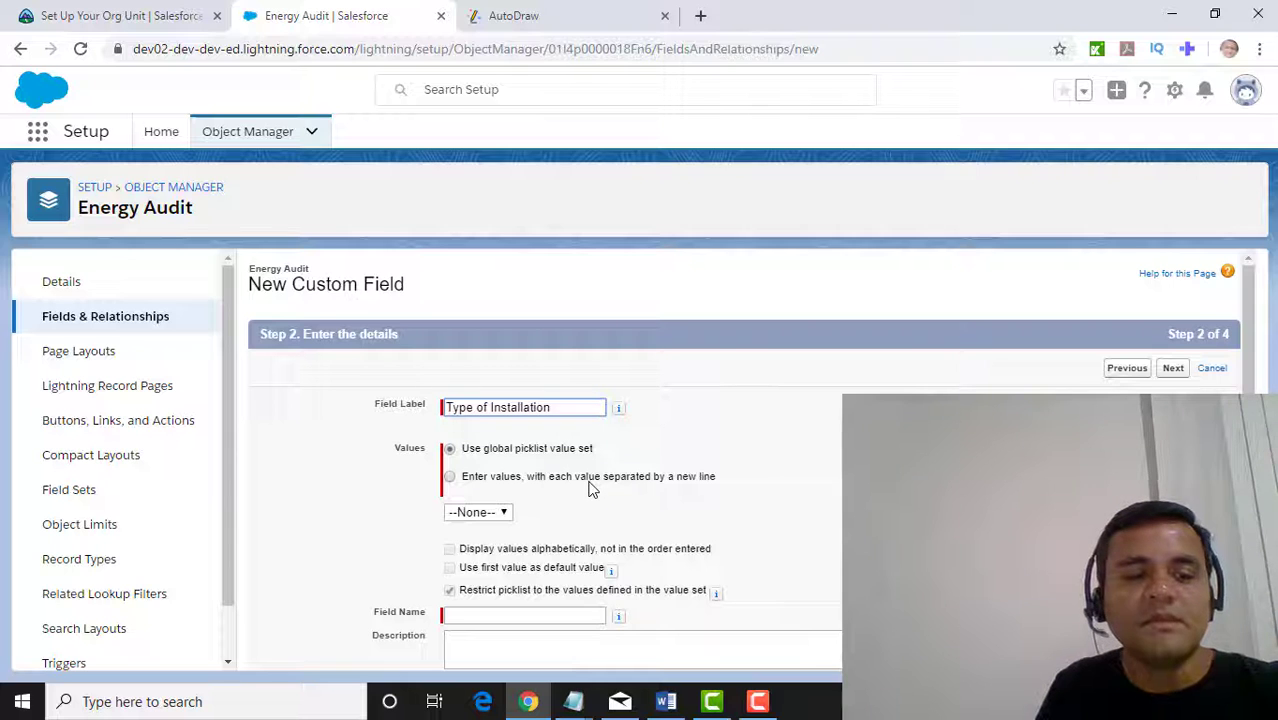
# Define the picklist's own values, one per line: Rooftop, Carport and Ground mounted
pyautogui.click(450, 477)
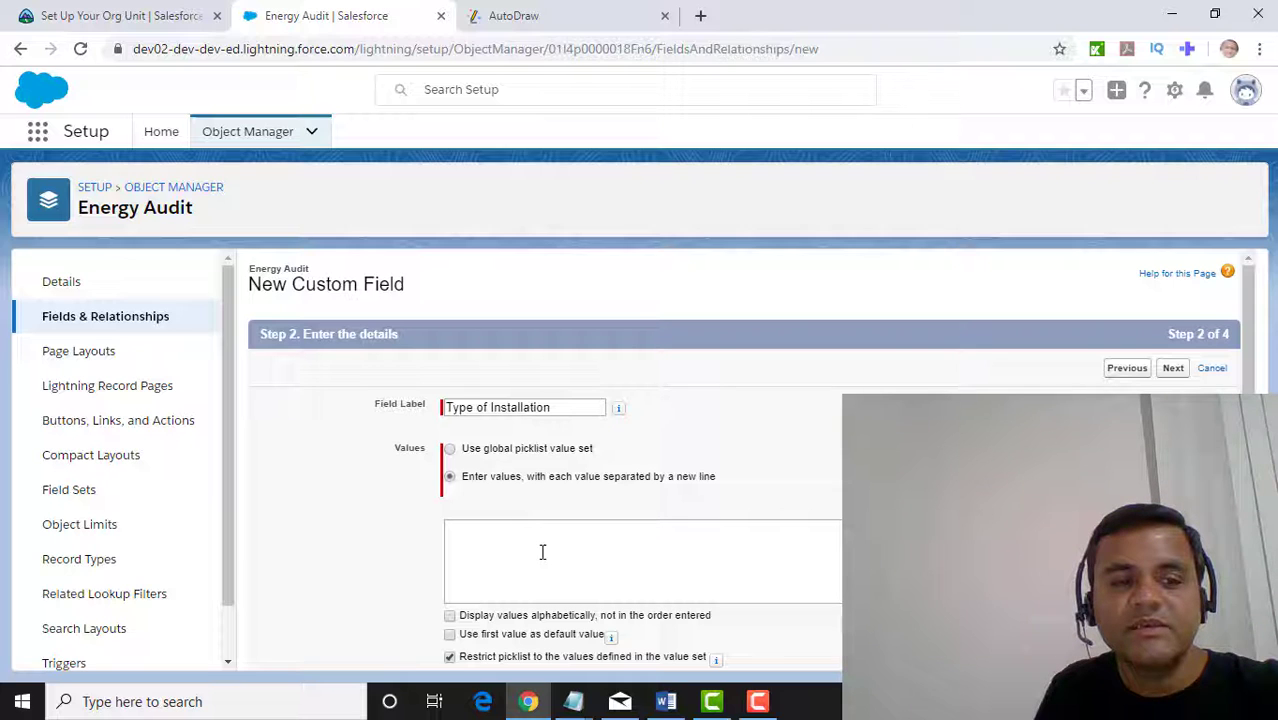
pyautogui.click(505, 535)
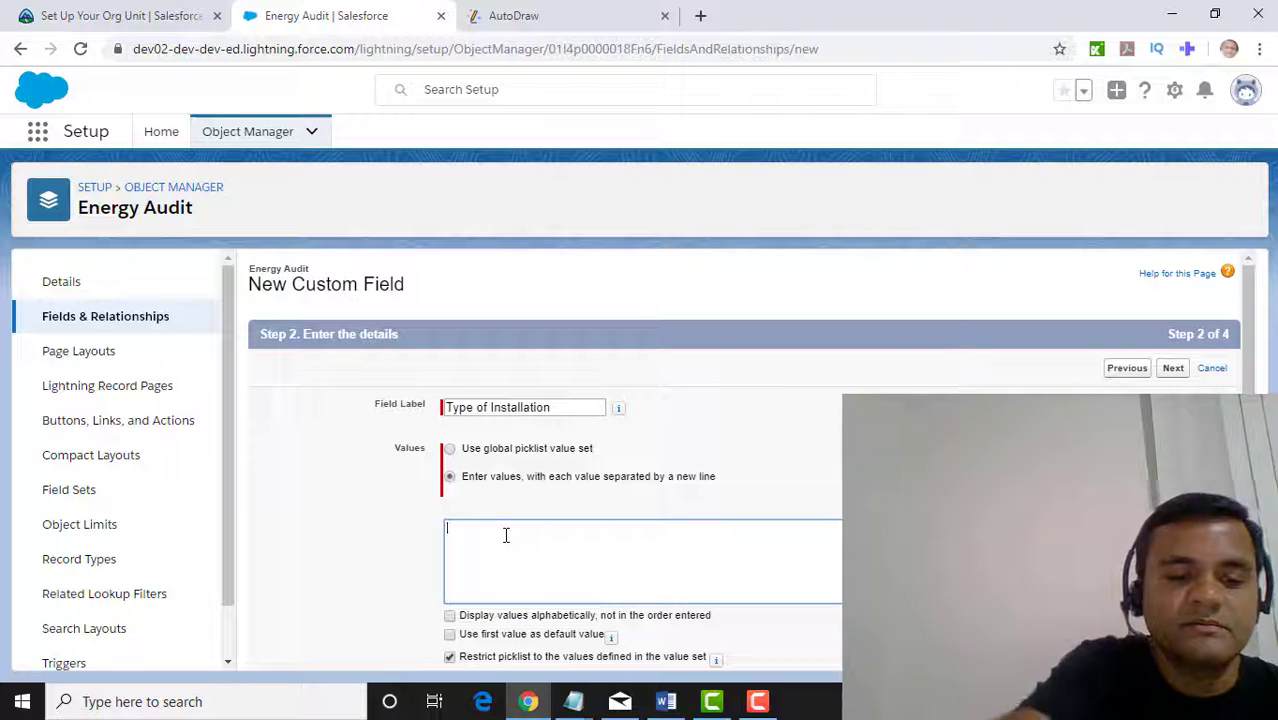
pyautogui.write('Ro')
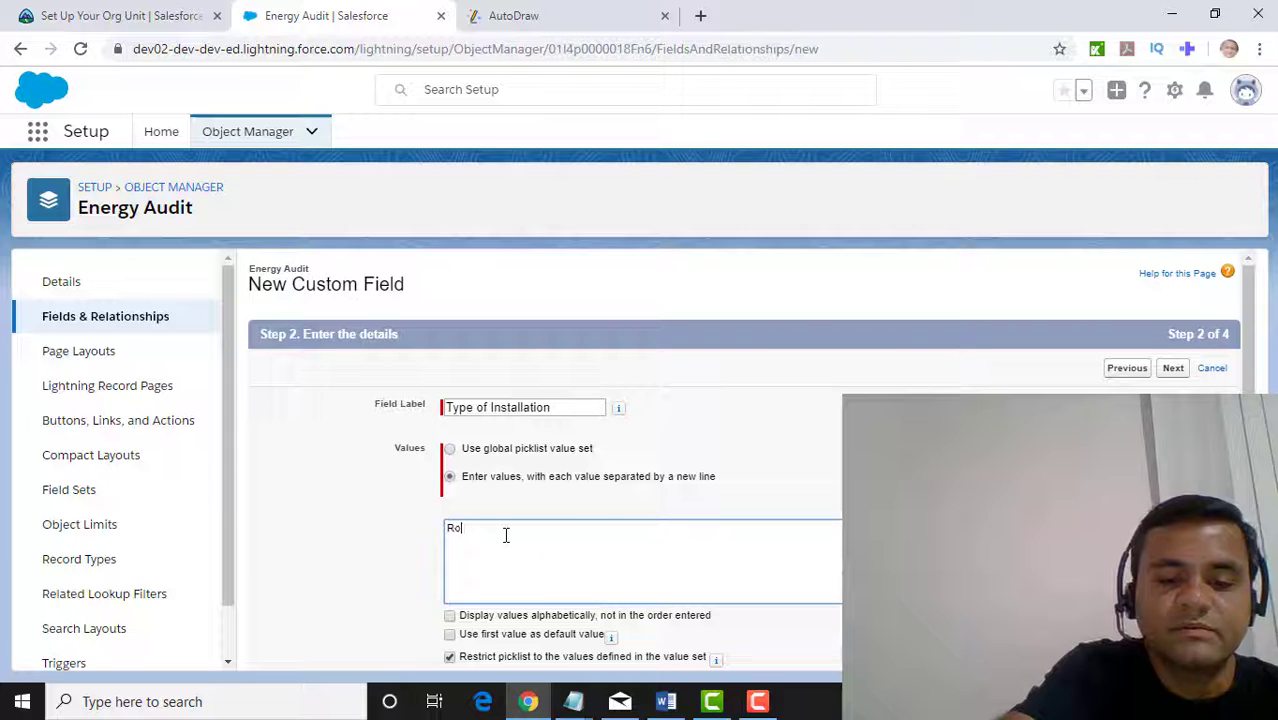
pyautogui.write('oftop')
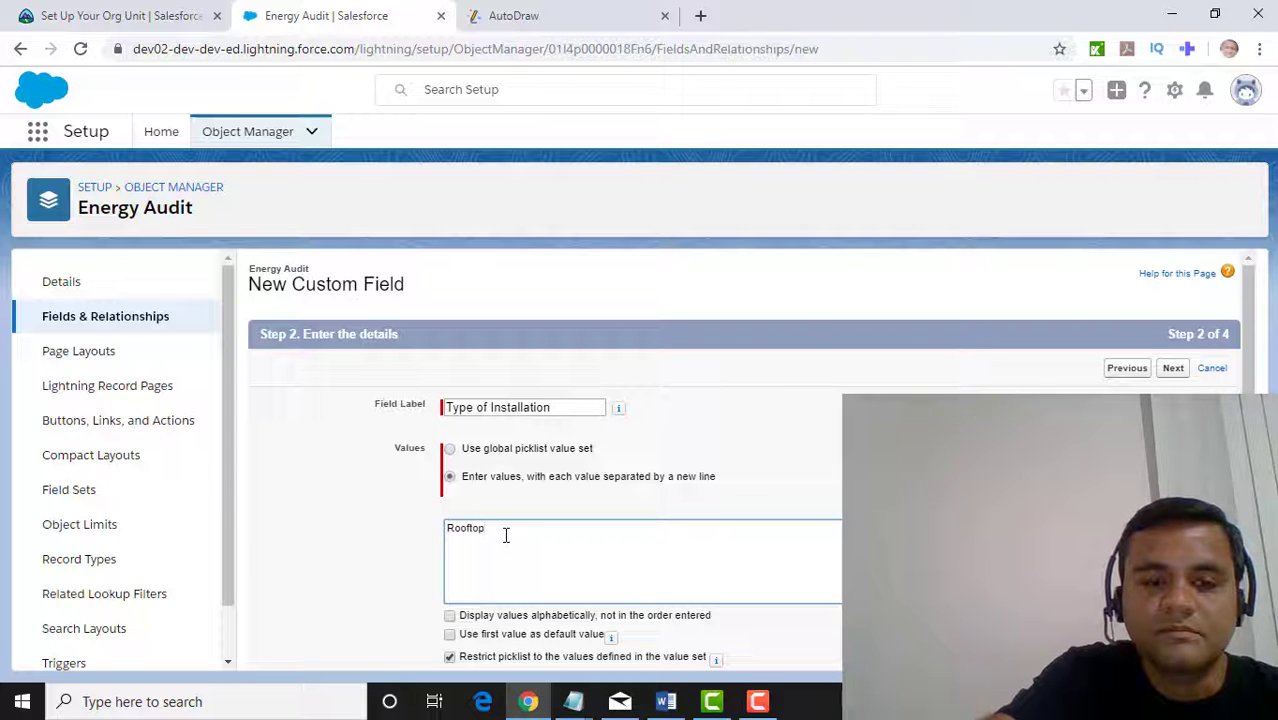
pyautogui.press('Return')
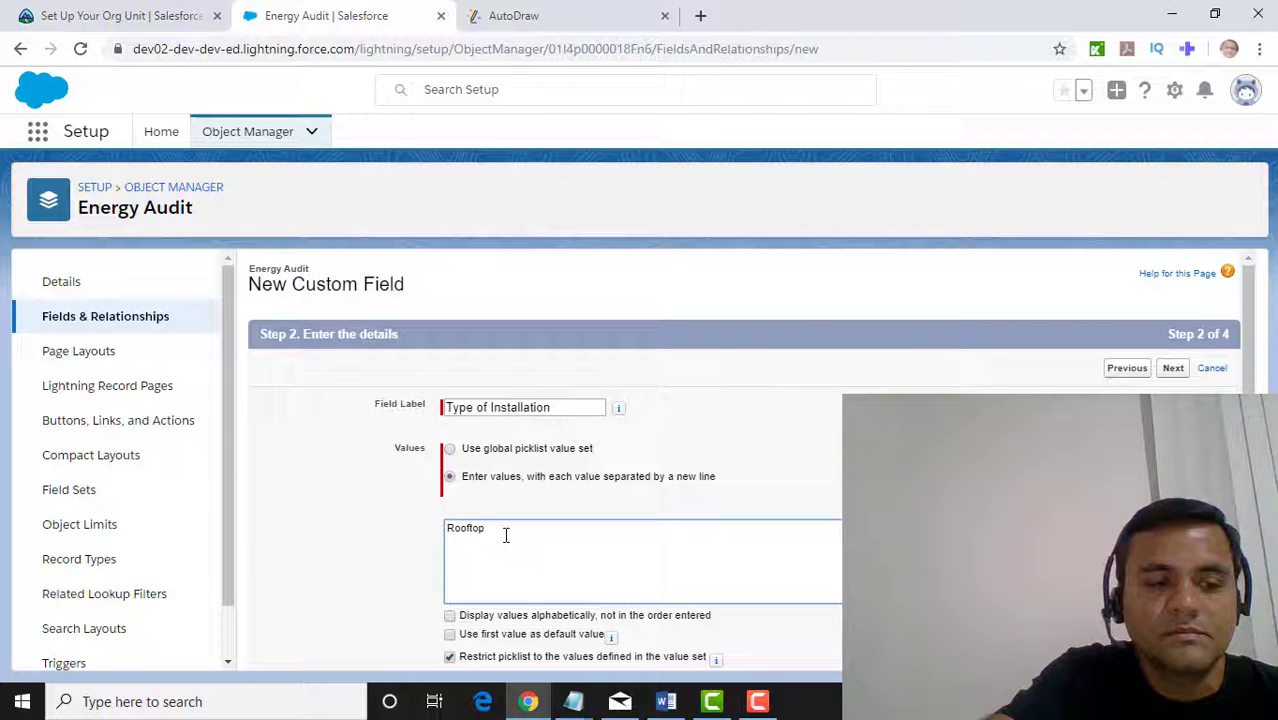
pyautogui.write('C')
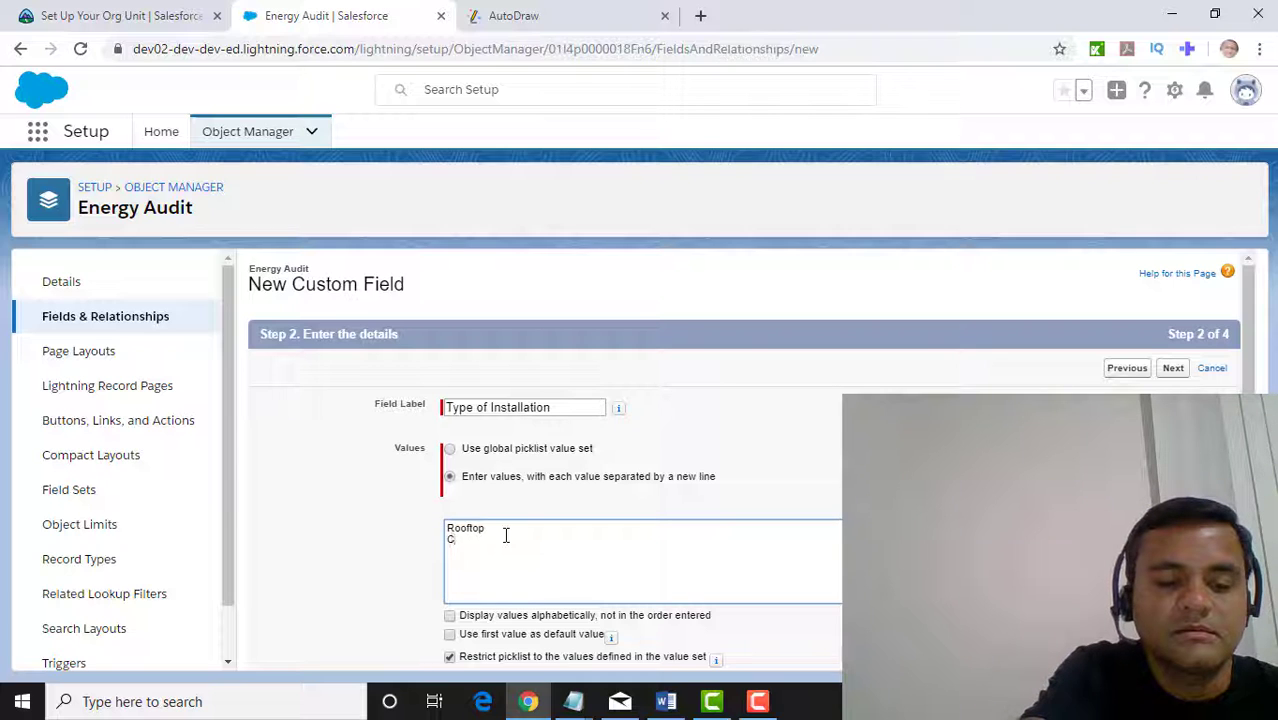
pyautogui.write('arport')
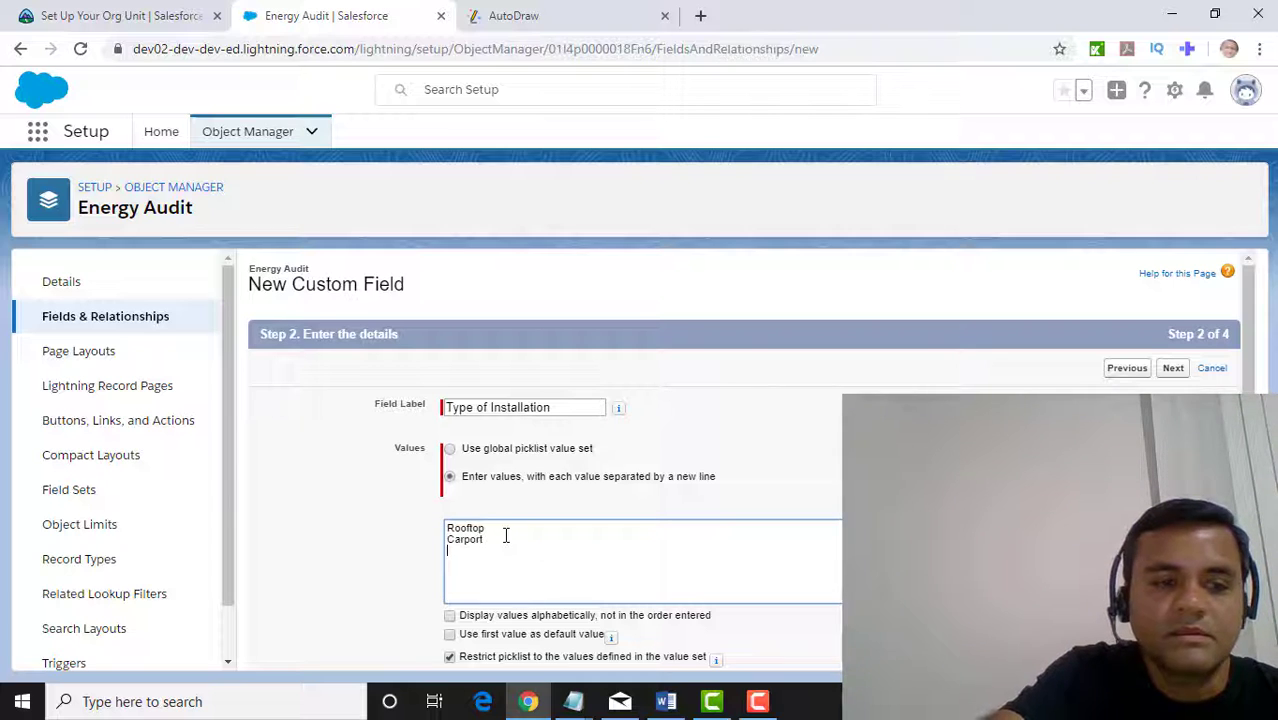
pyautogui.press('Return')
pyautogui.write('G')
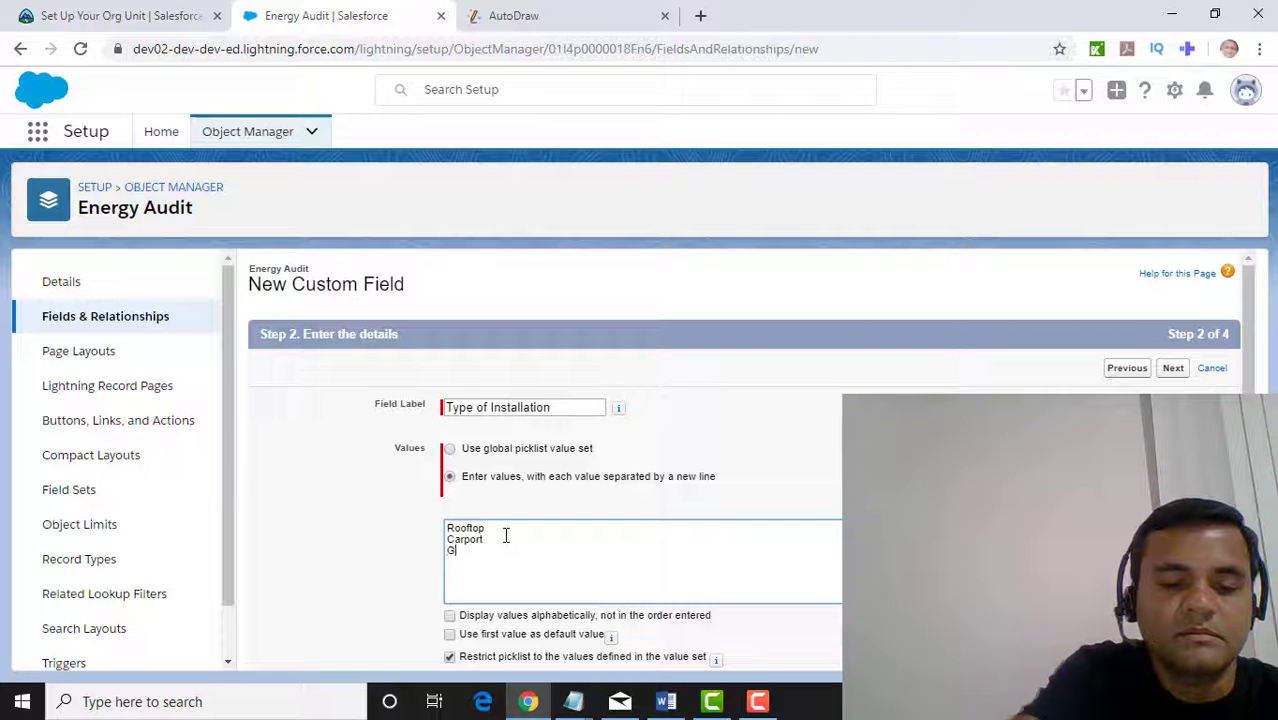
pyautogui.write('roun')
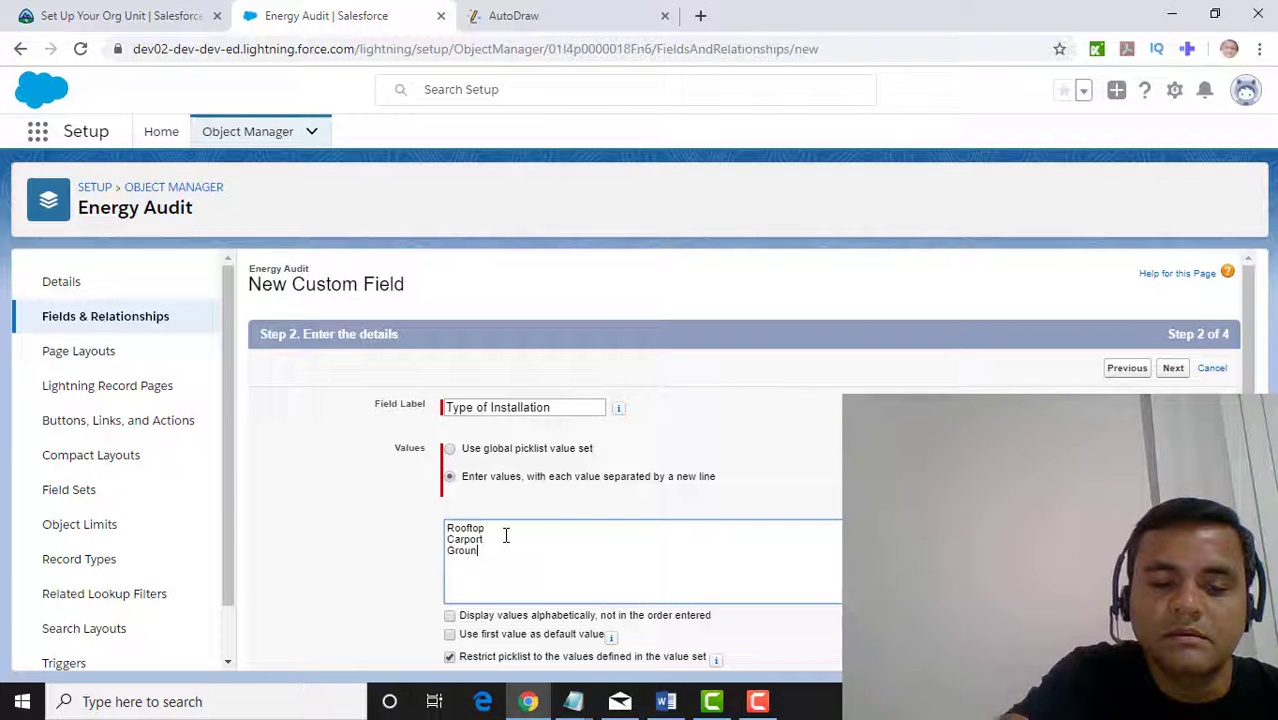
pyautogui.write('d mounted')
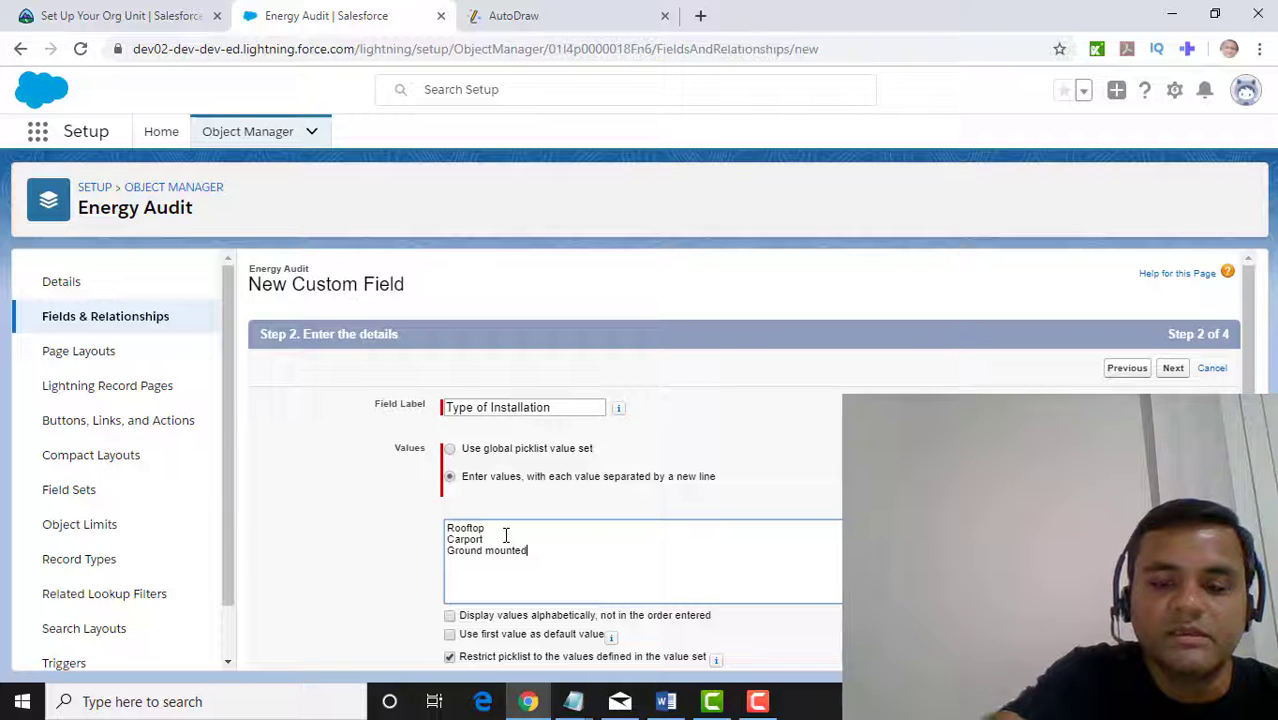
pyautogui.press('Return')
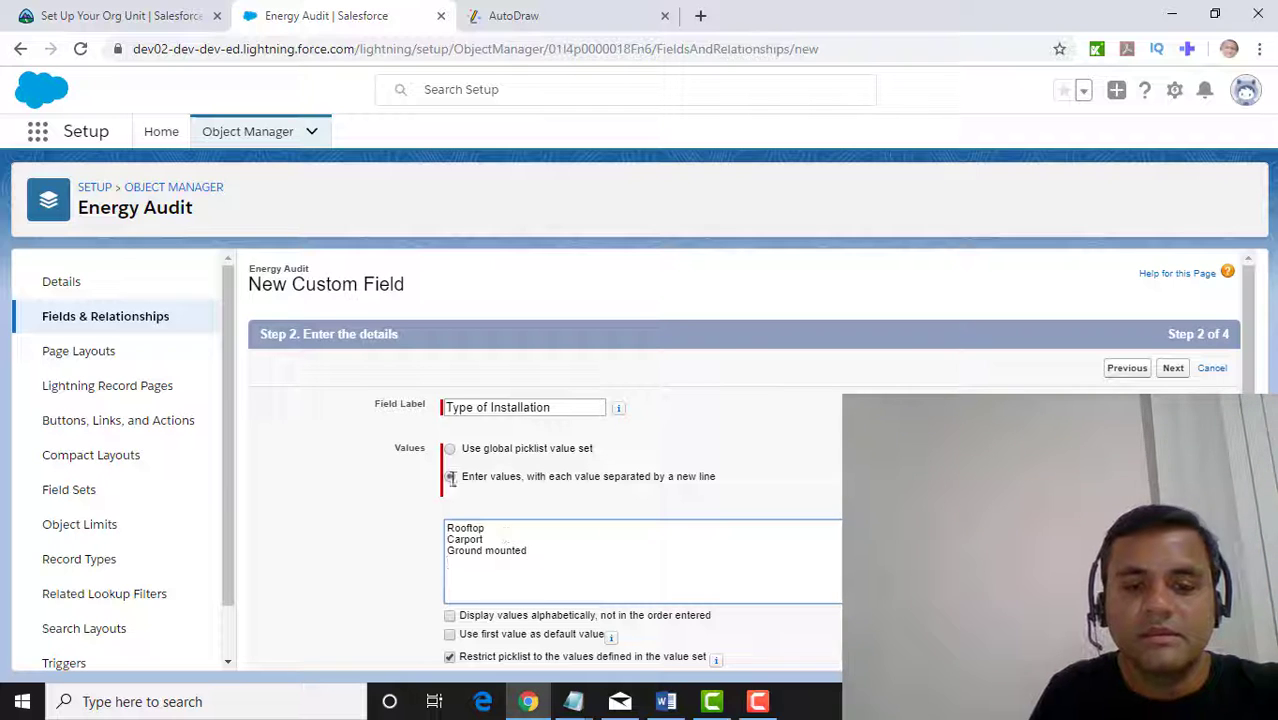
# Make the first picklist value the default and proceed to the field-level security settings
pyautogui.scroll(-3, 485, 490)
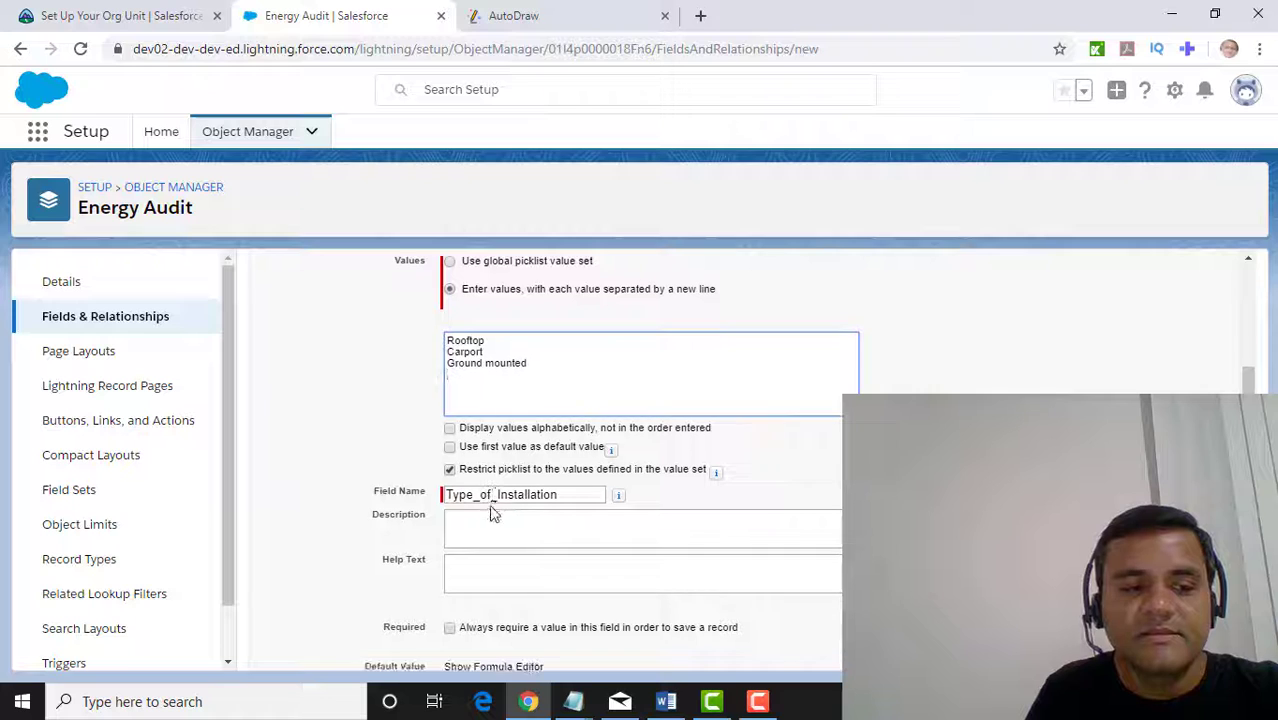
pyautogui.click(450, 447)
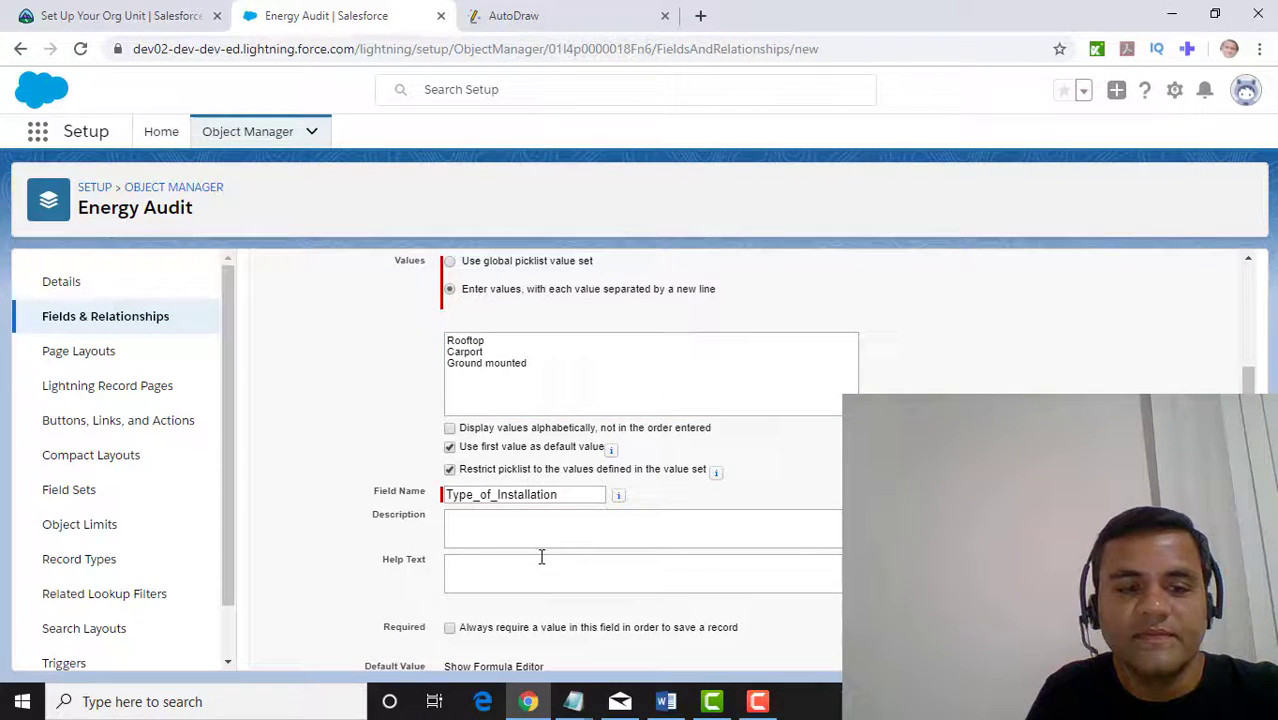
pyautogui.scroll(-1, 541, 555)
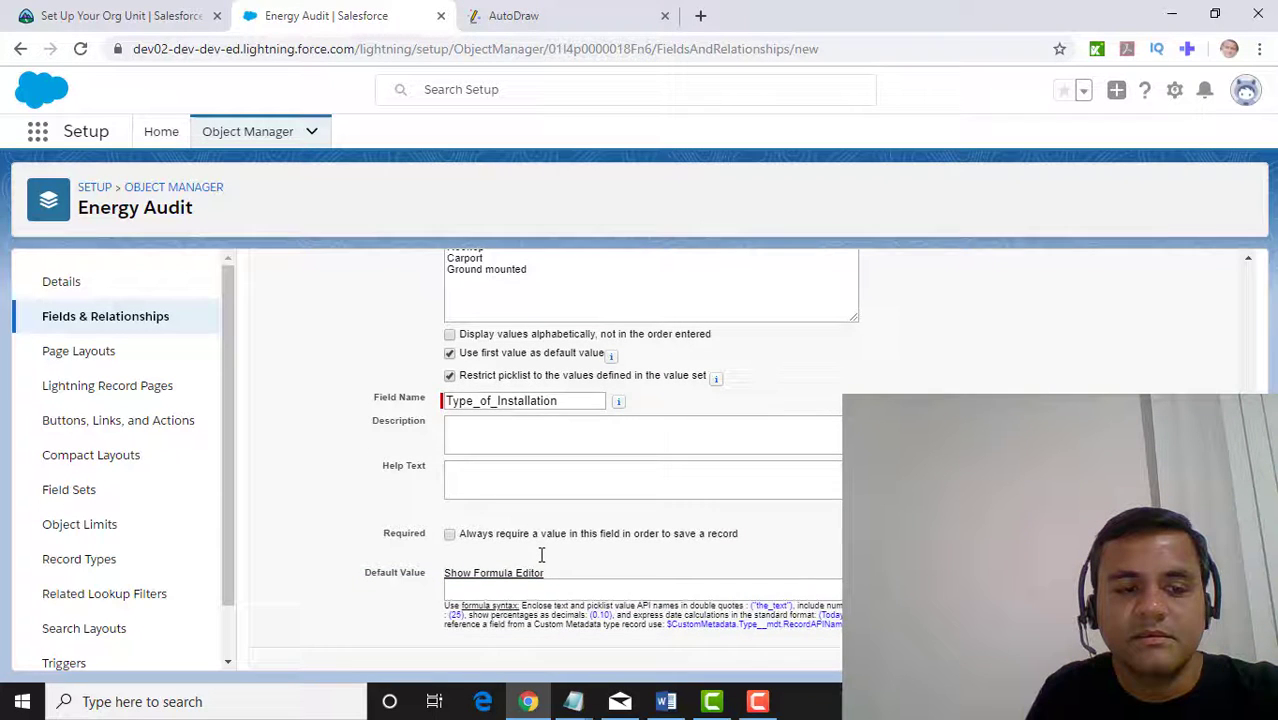
pyautogui.scroll(-1, 541, 555)
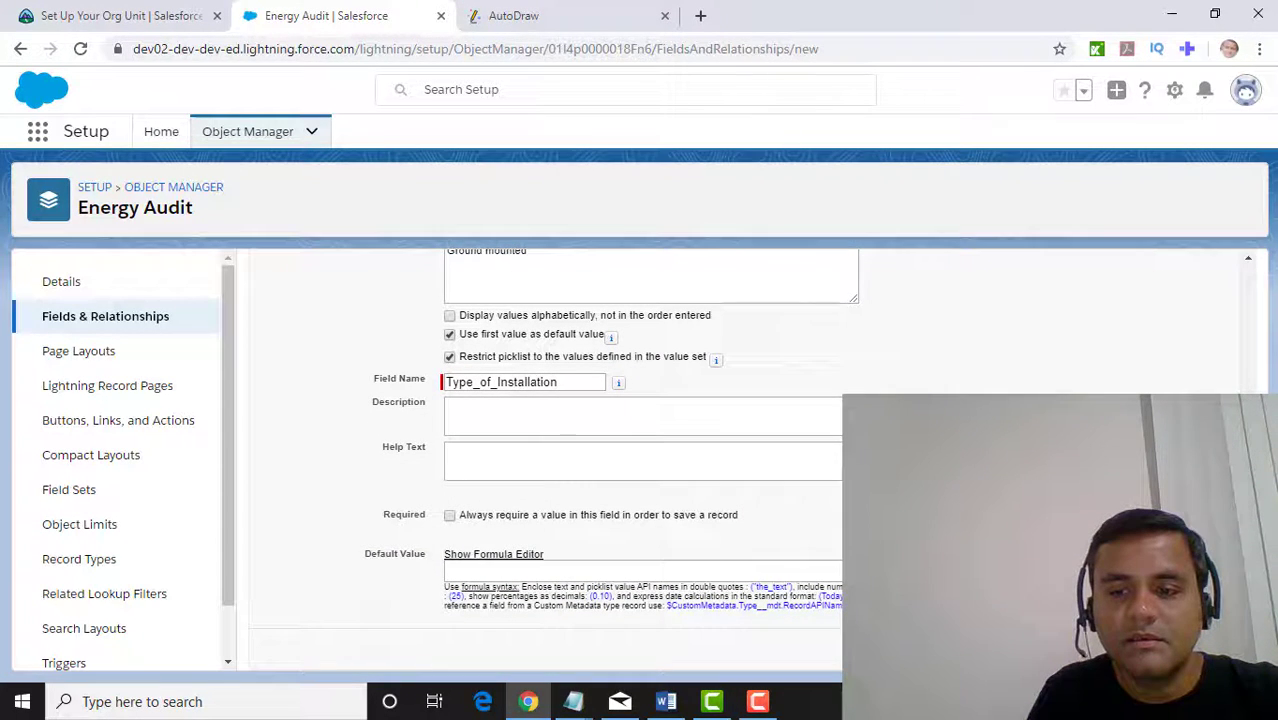
pyautogui.click(1173, 648)
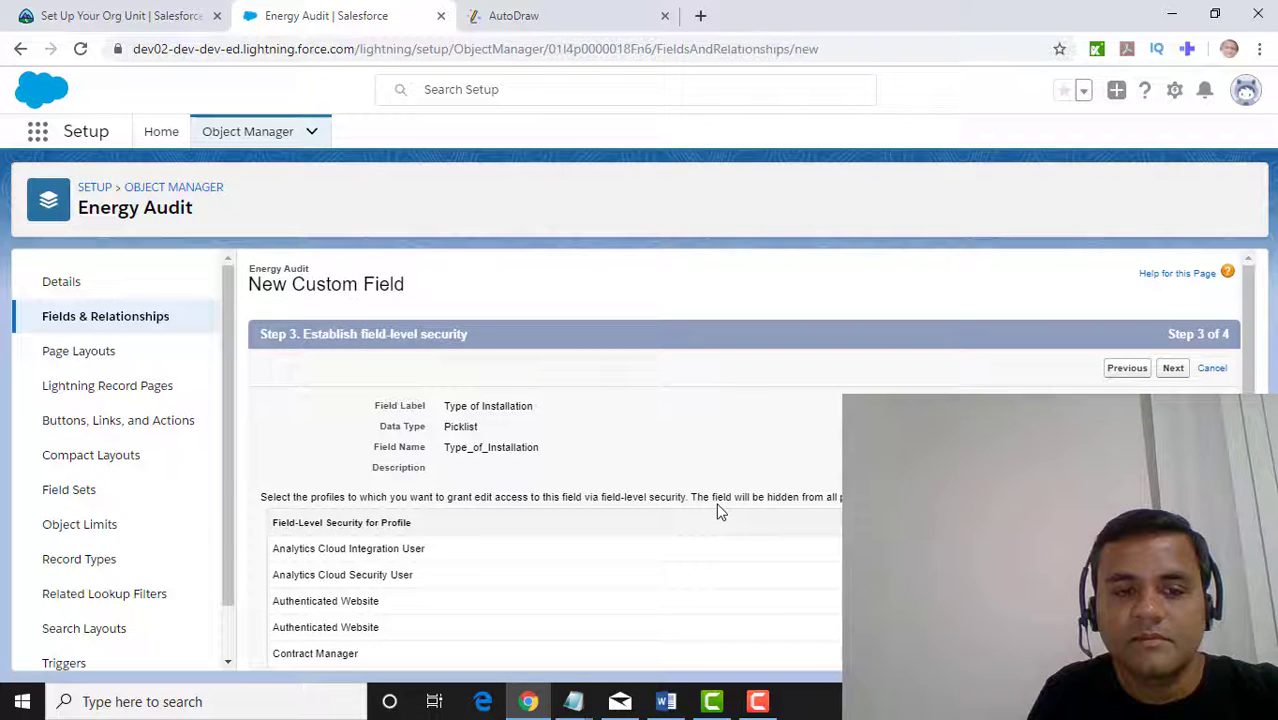
# Review which profiles have visible or read-only access to the Type of Installation field
pyautogui.scroll(-2, 720, 530)
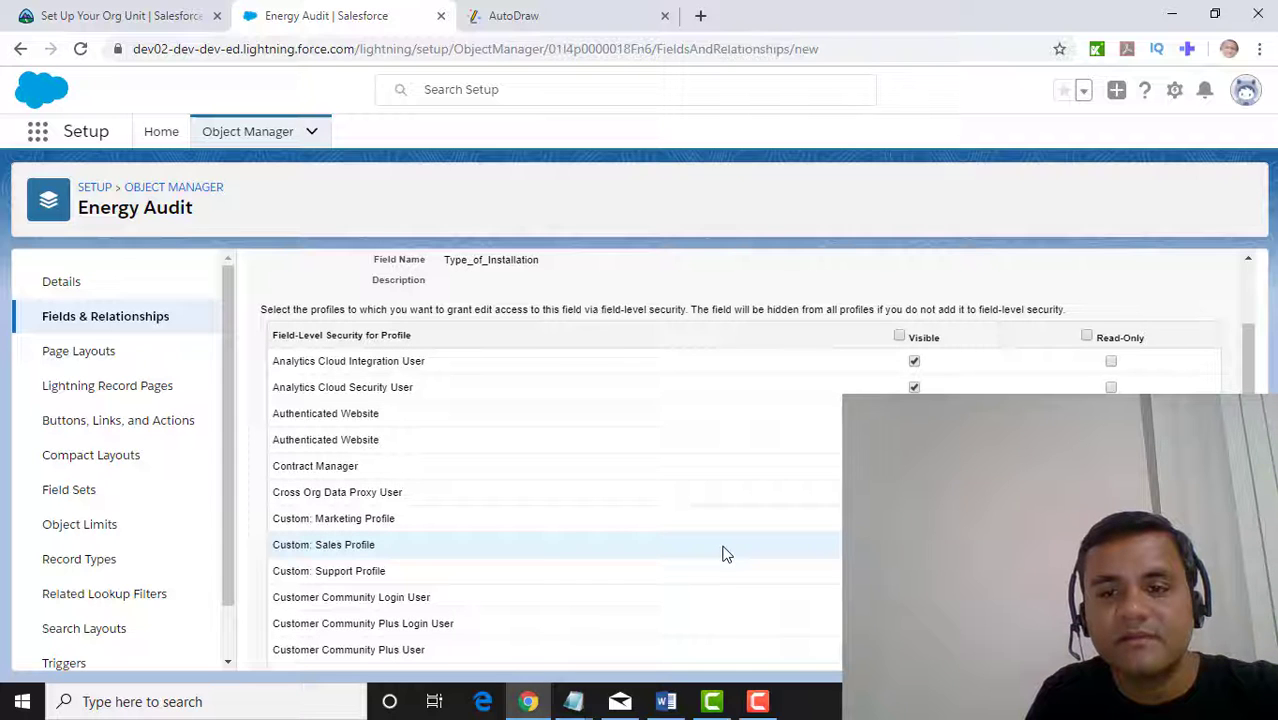
pyautogui.scroll(-4, 726, 554)
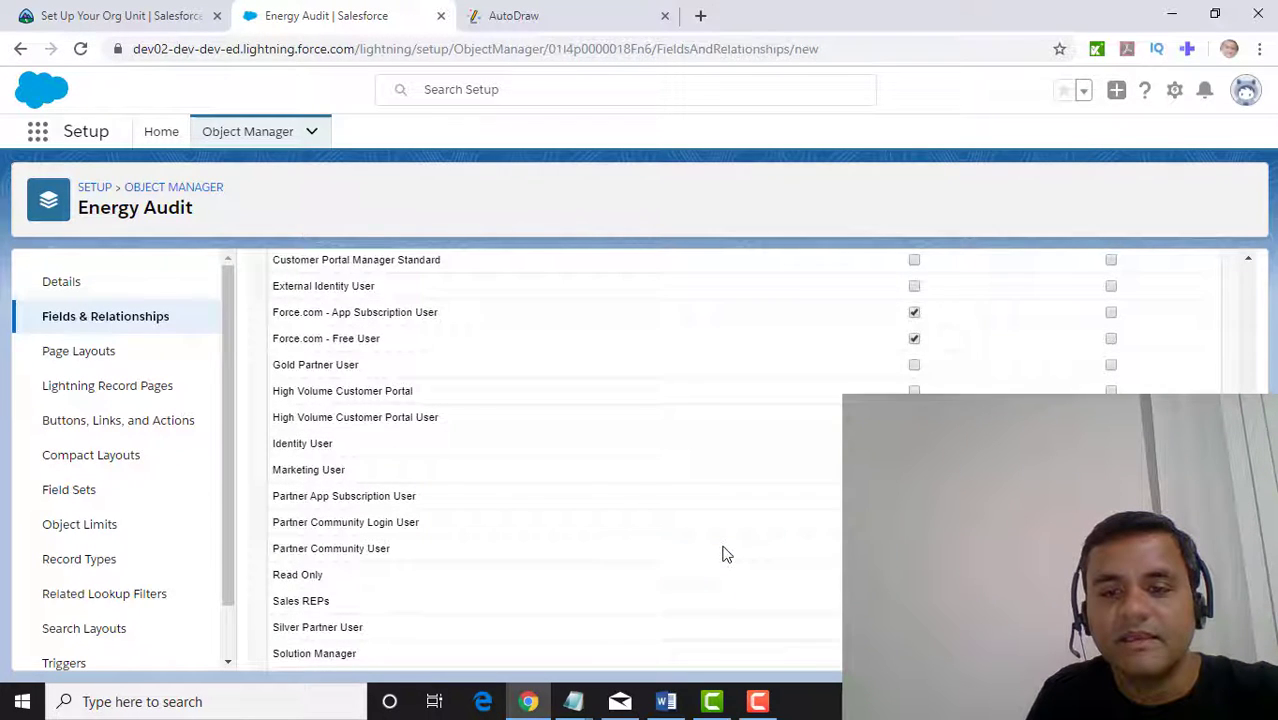
pyautogui.scroll(-2, 726, 554)
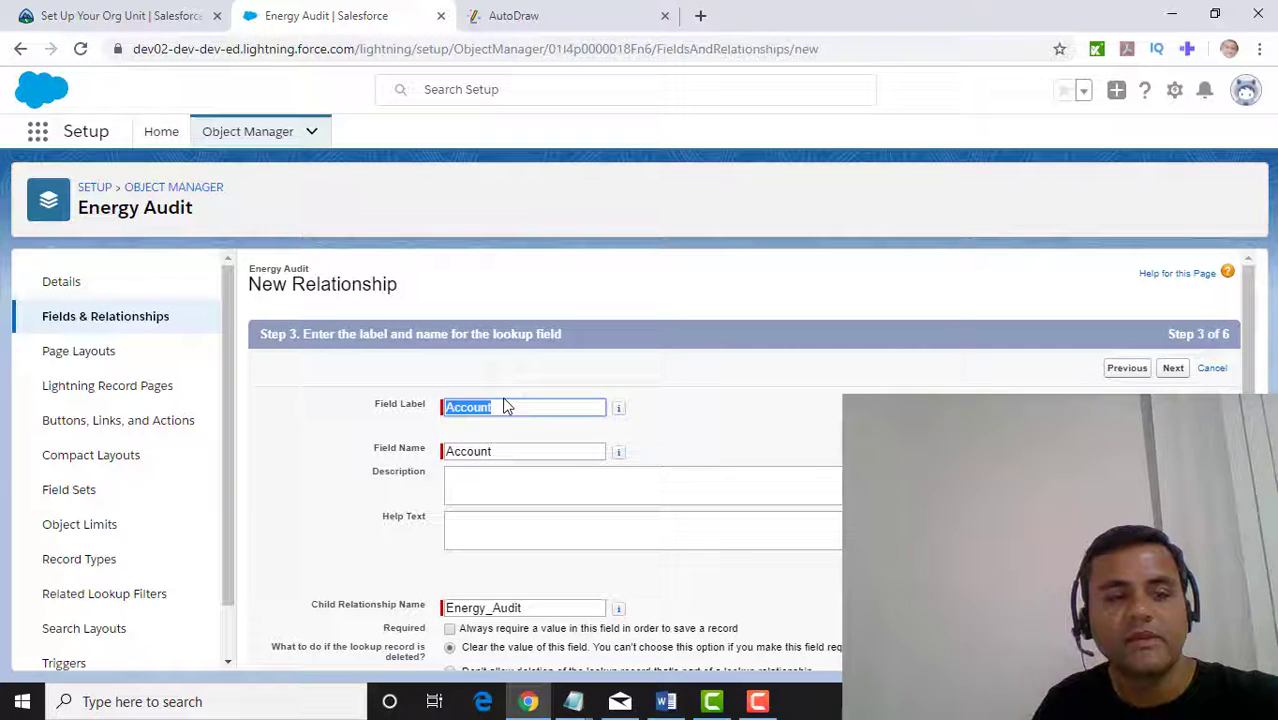
# Make the Account lookup field always required for saving a record and proceed to its field-level security
pyautogui.scroll(-1, 498, 450)
pyautogui.click(450, 535)
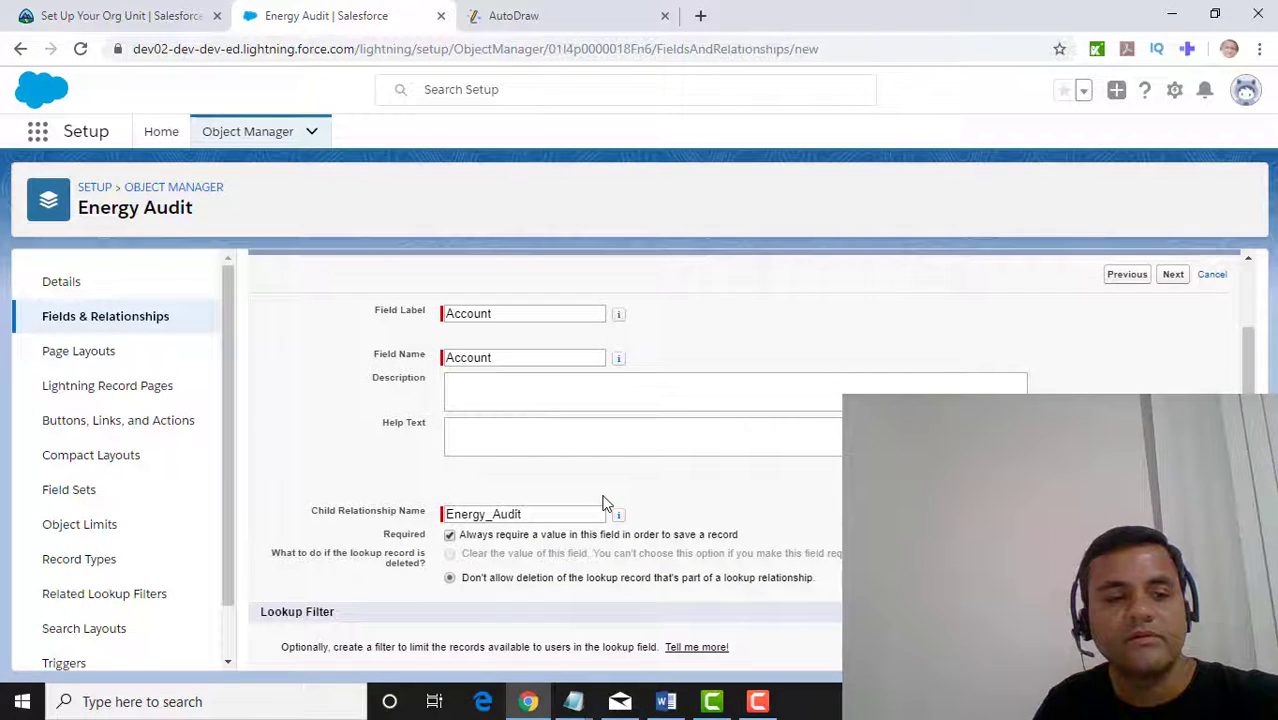
pyautogui.scroll(-1, 620, 505)
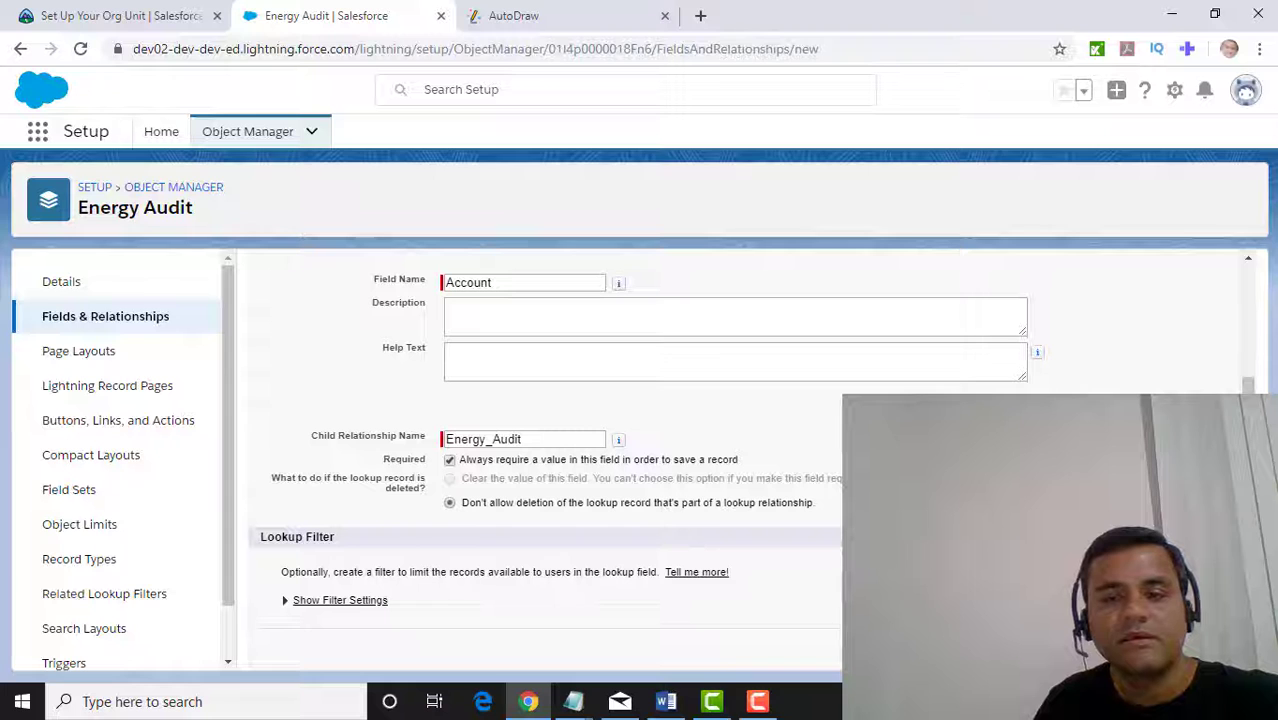
pyautogui.click(1173, 647)
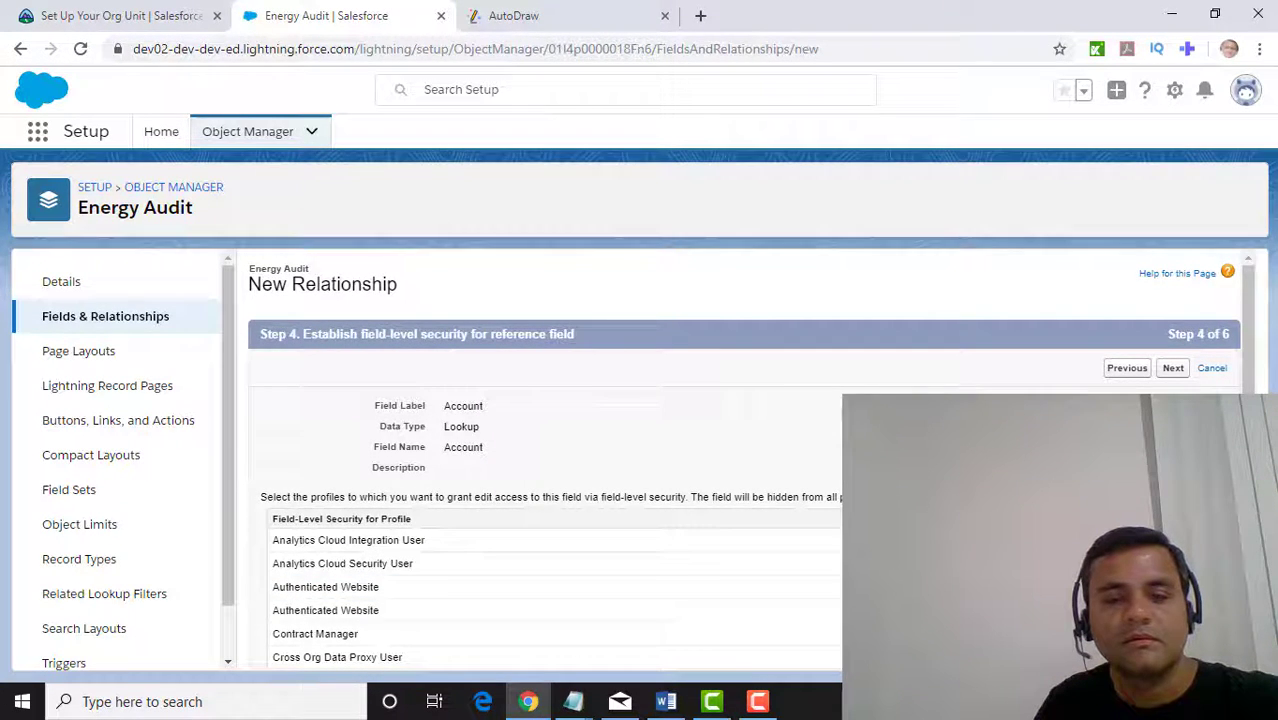
# Accept the Account lookup's default profile visibility and its placement on the Energy Audit Layout, proceeding to the custom related lists
pyautogui.scroll(-3, 640, 500)
pyautogui.scroll(3, 640, 500)
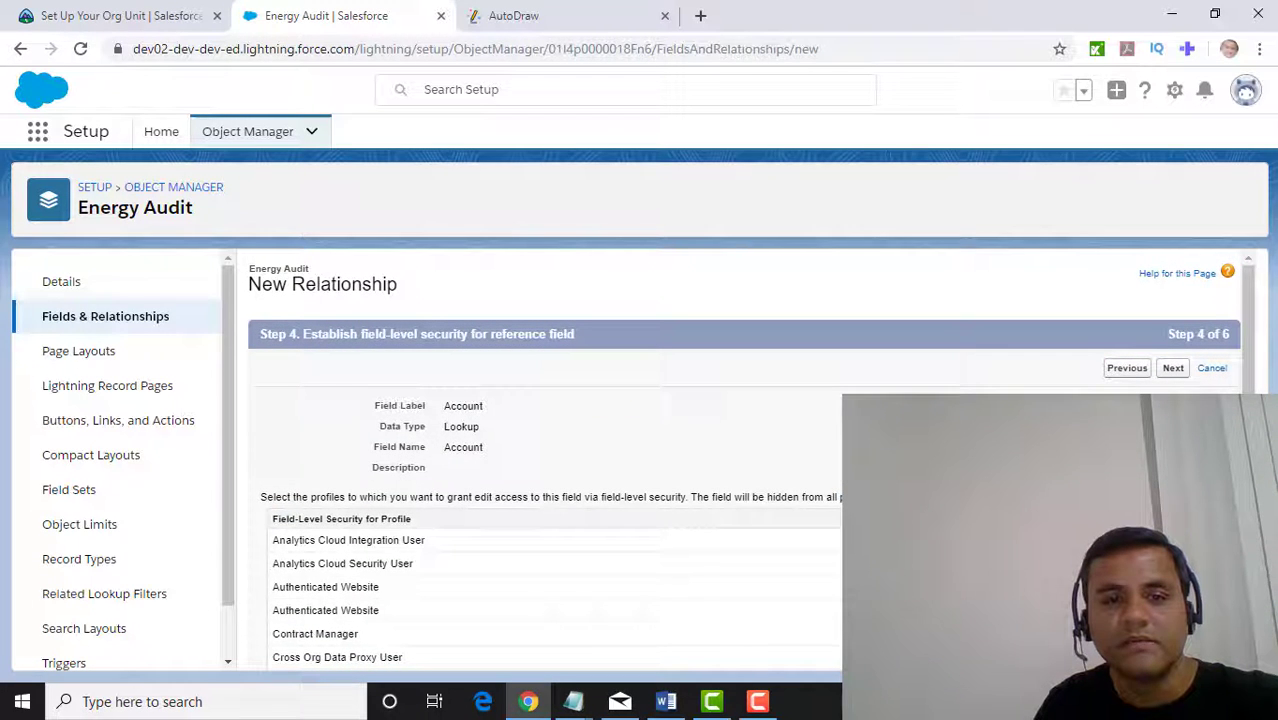
pyautogui.scroll(-7, 550, 460)
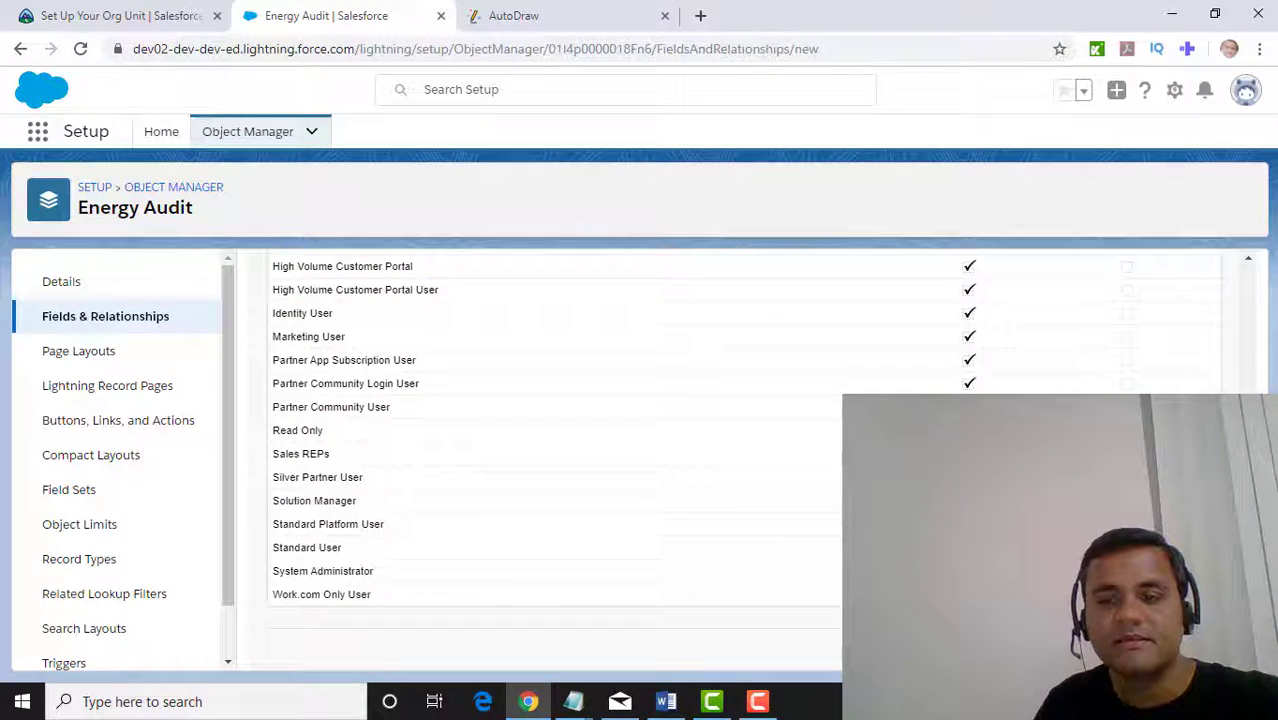
pyautogui.click(1172, 645)
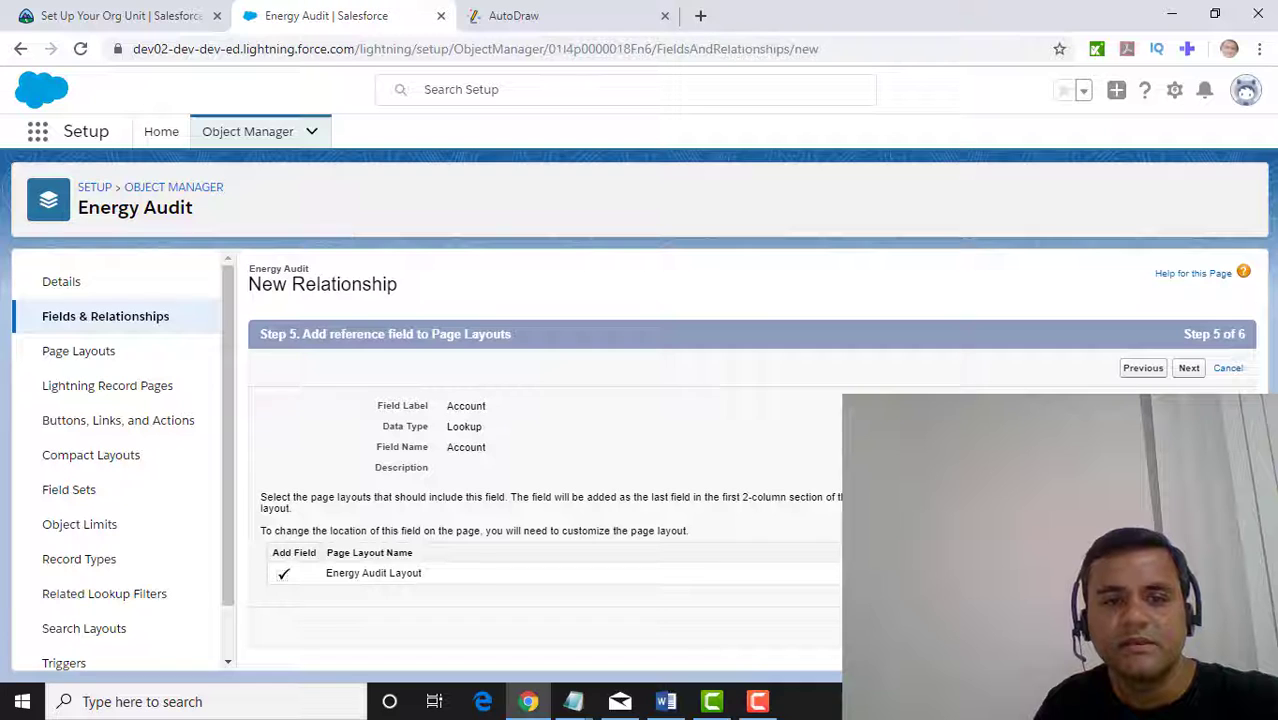
pyautogui.click(1189, 368)
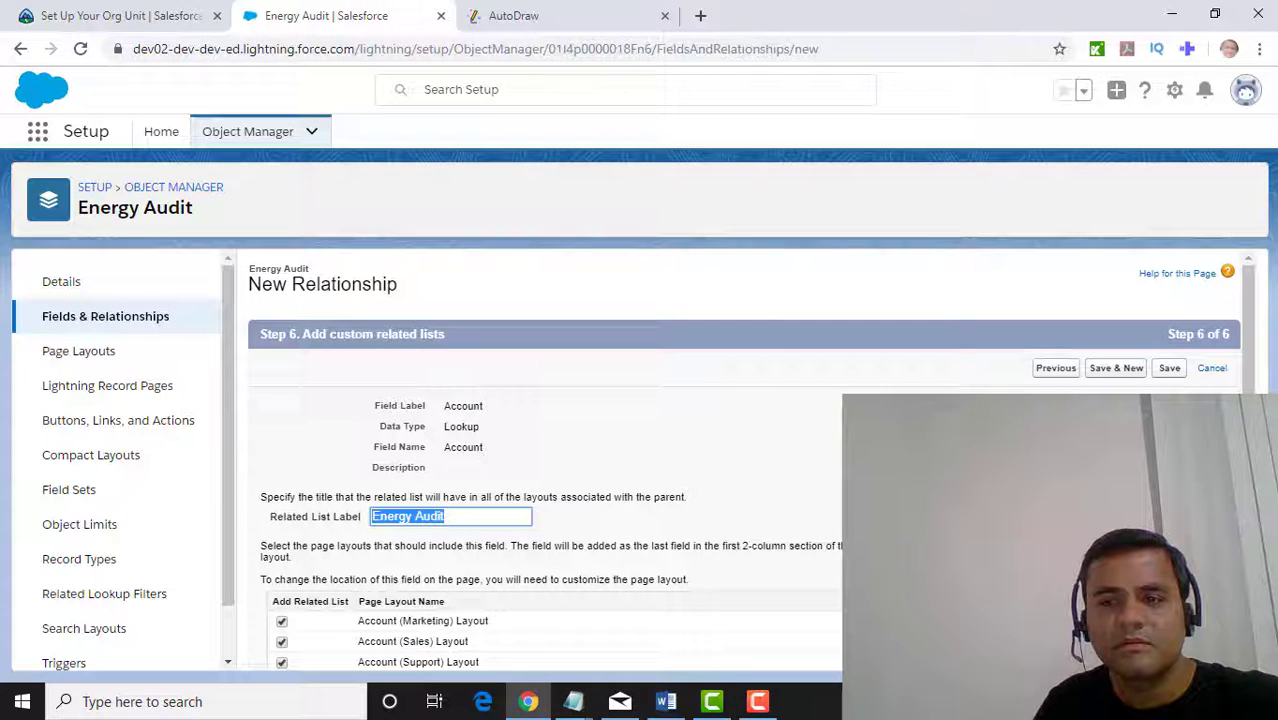
# Keep the Energy Audit related list on the Account page layouts and save the Account lookup field
pyautogui.scroll(-1, 640, 460)
pyautogui.scroll(-1, 740, 460)
pyautogui.scroll(2, 740, 460)
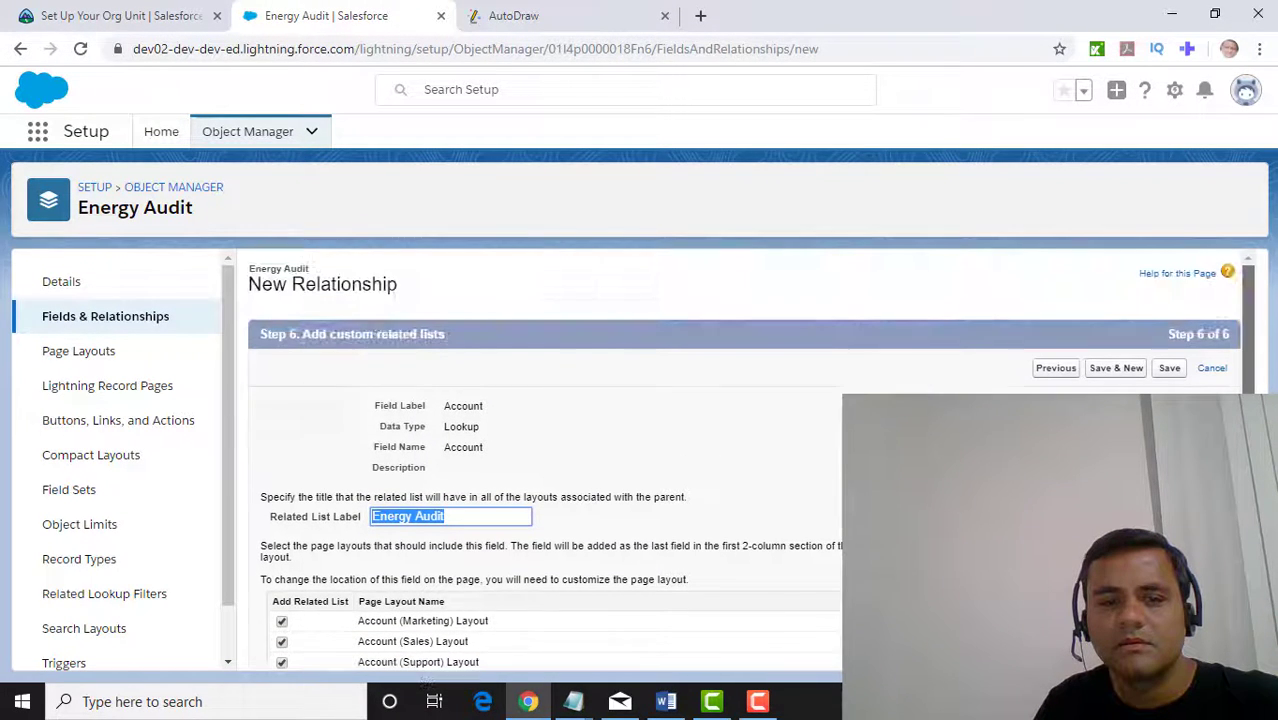
pyautogui.click(1169, 370)
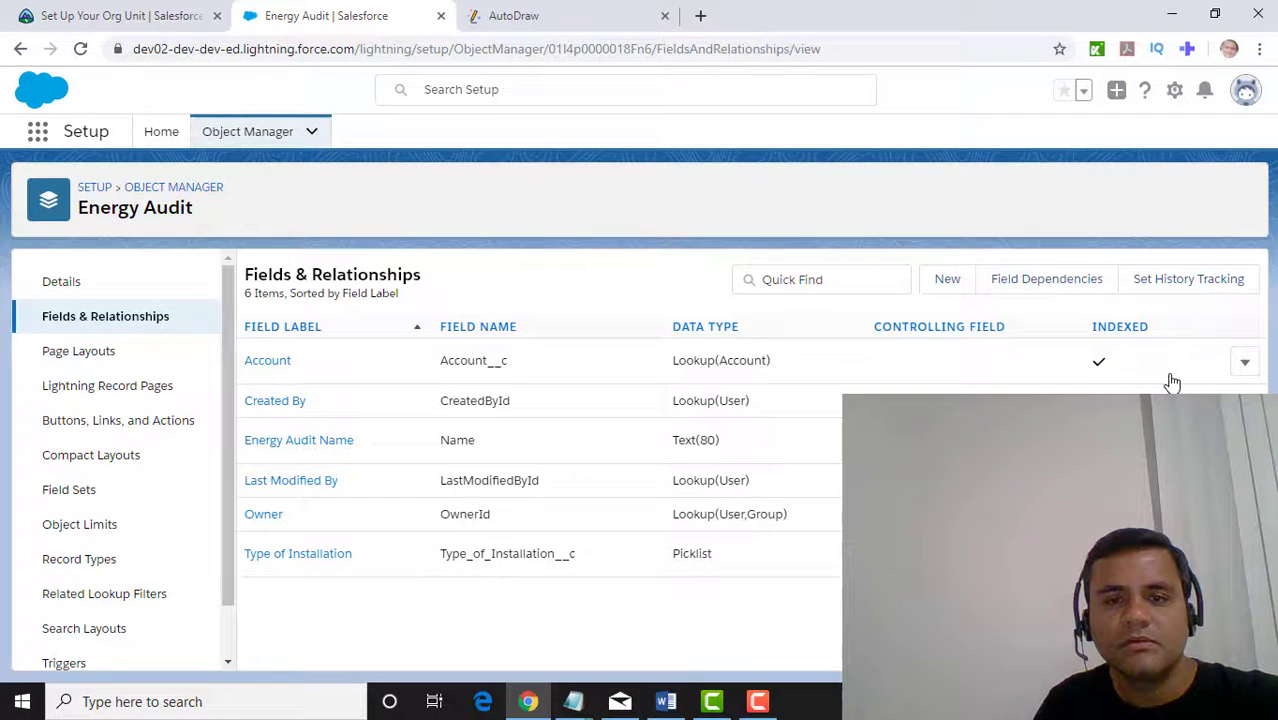
# Start a new custom field on Energy Audit with the Currency data type and proceed to its details
pyautogui.click(953, 290)
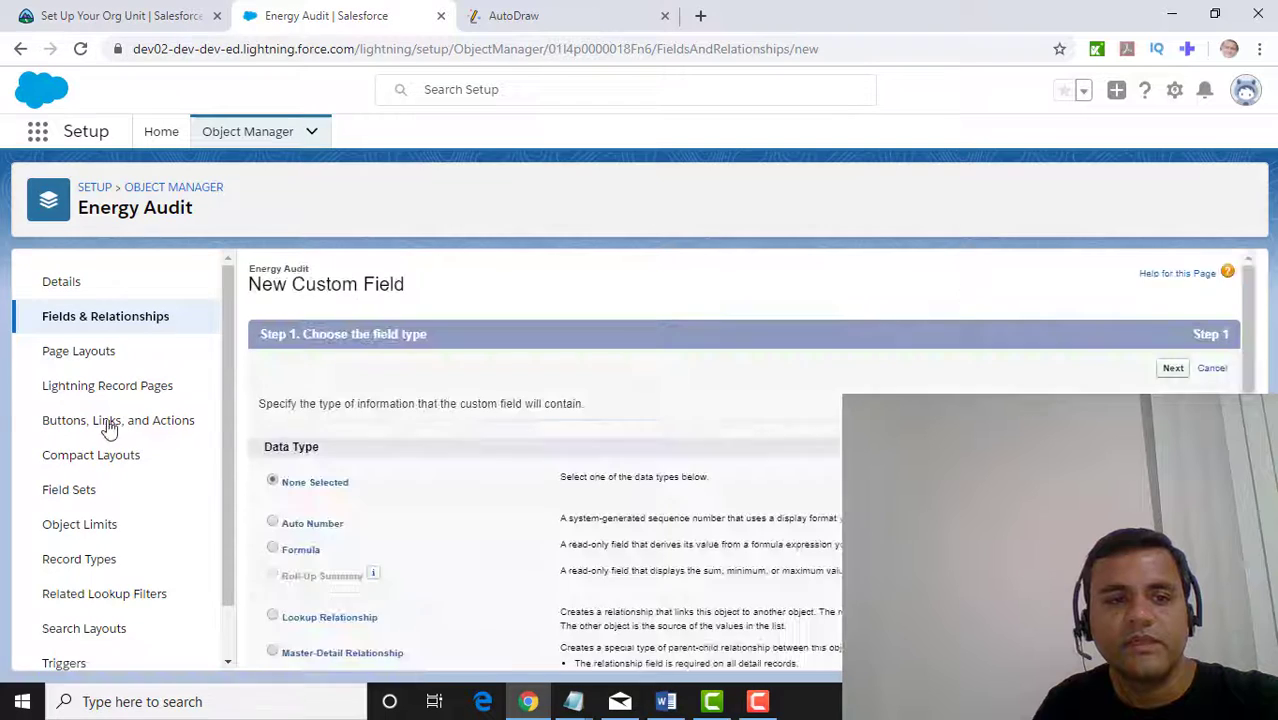
pyautogui.scroll(-1, 418, 472)
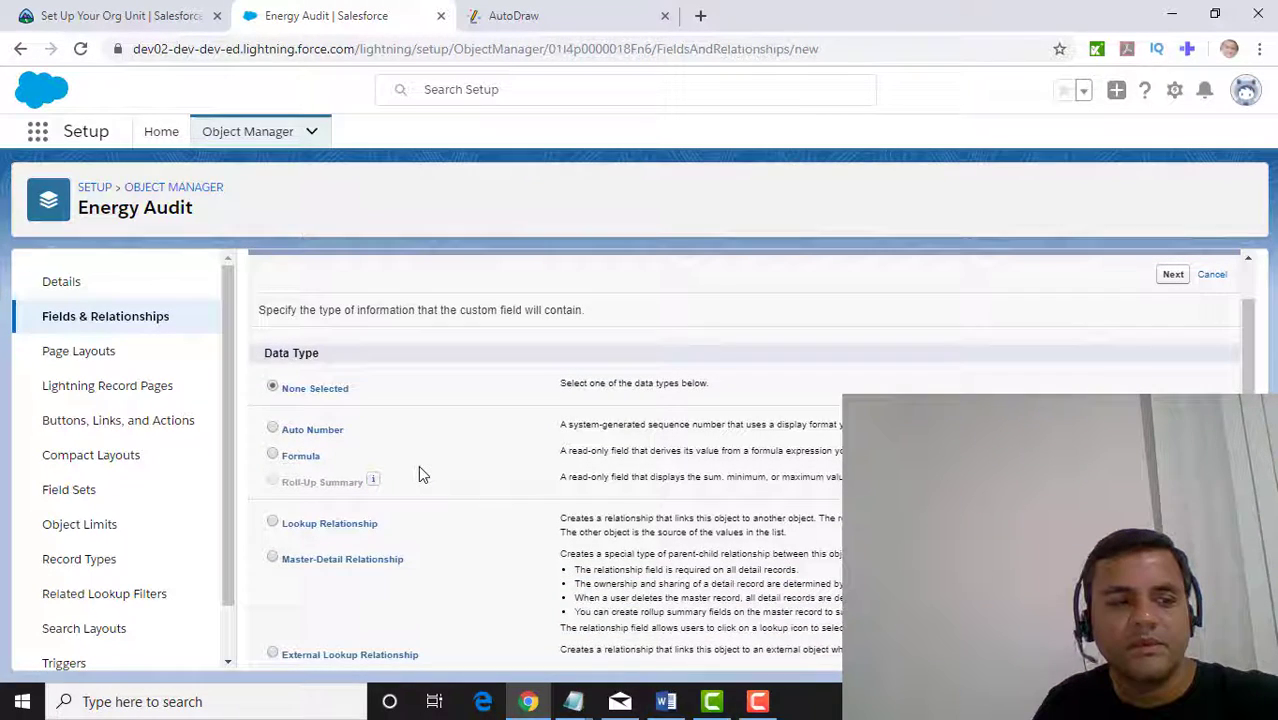
pyautogui.scroll(-1, 418, 466)
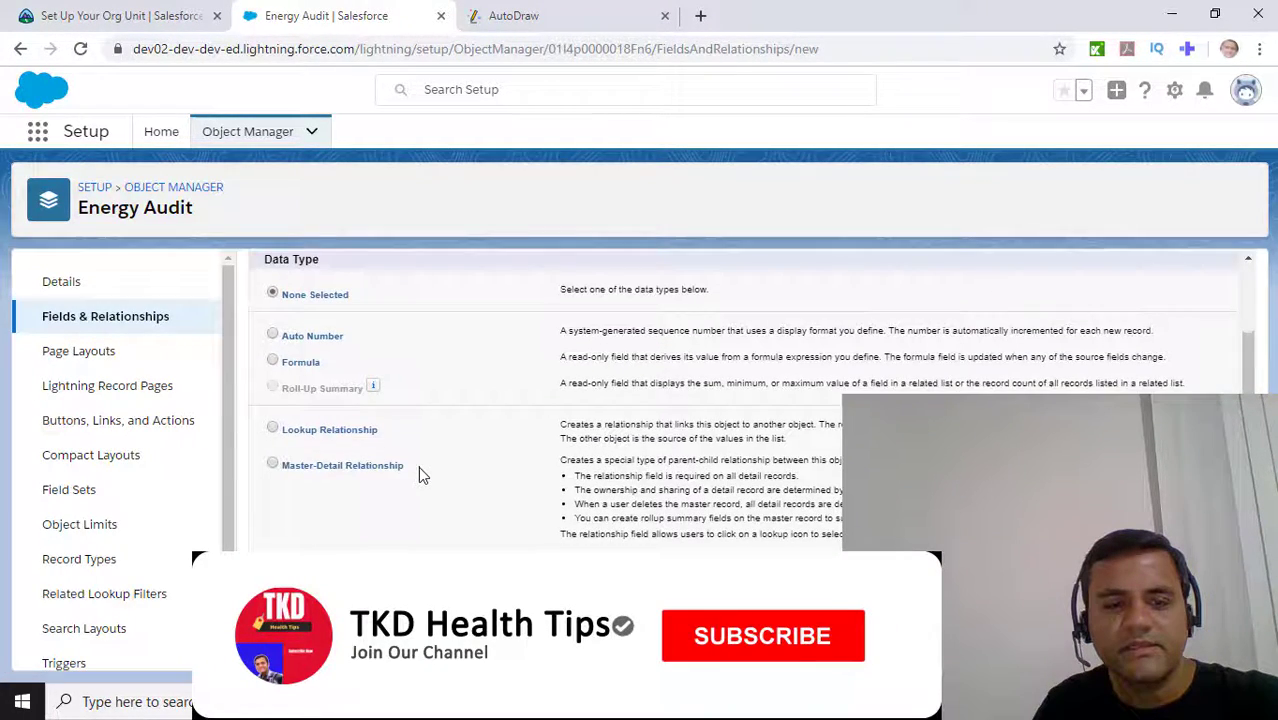
pyautogui.scroll(-2, 418, 466)
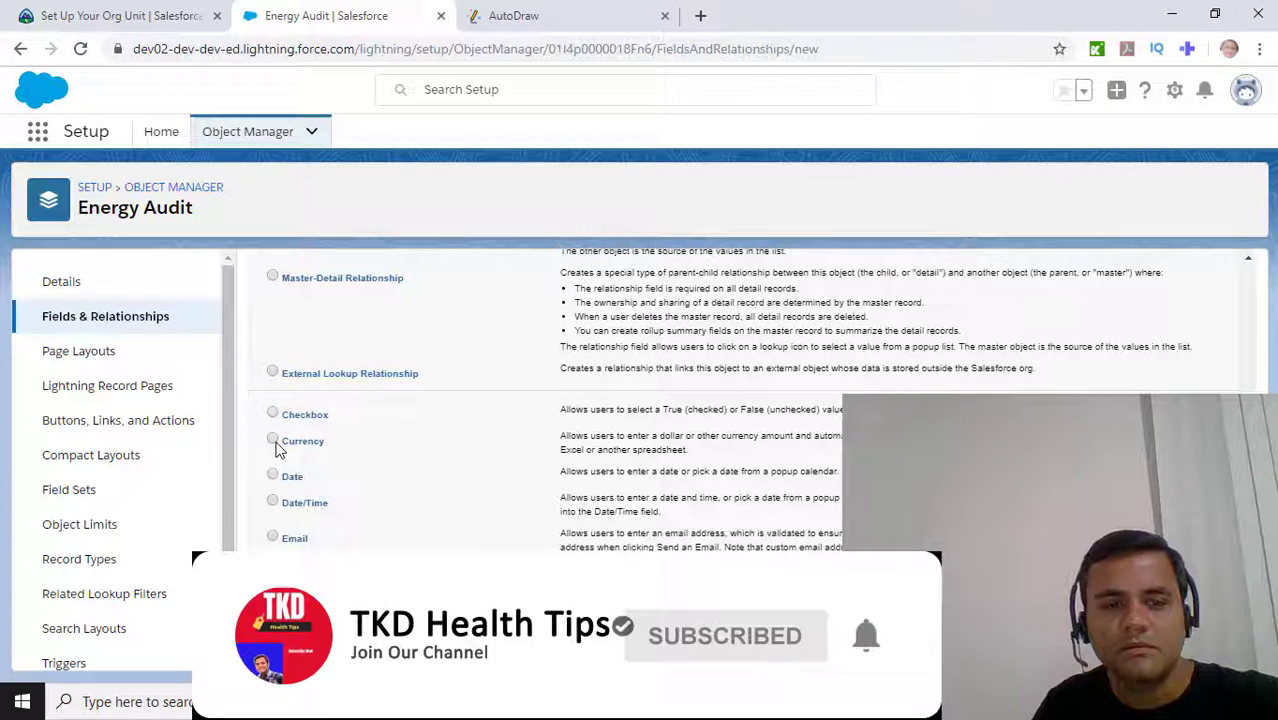
pyautogui.click(273, 441)
pyautogui.scroll(-2, 277, 446)
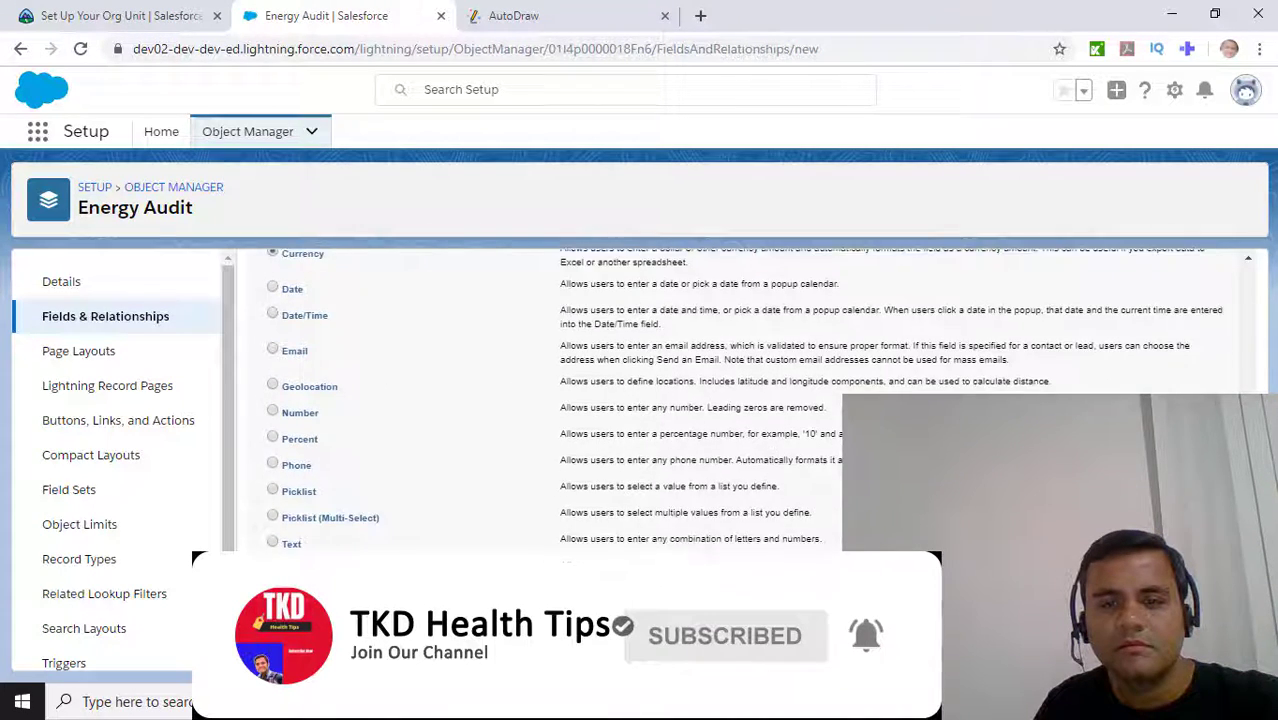
pyautogui.scroll(-1, 740, 430)
pyautogui.click(1173, 647)
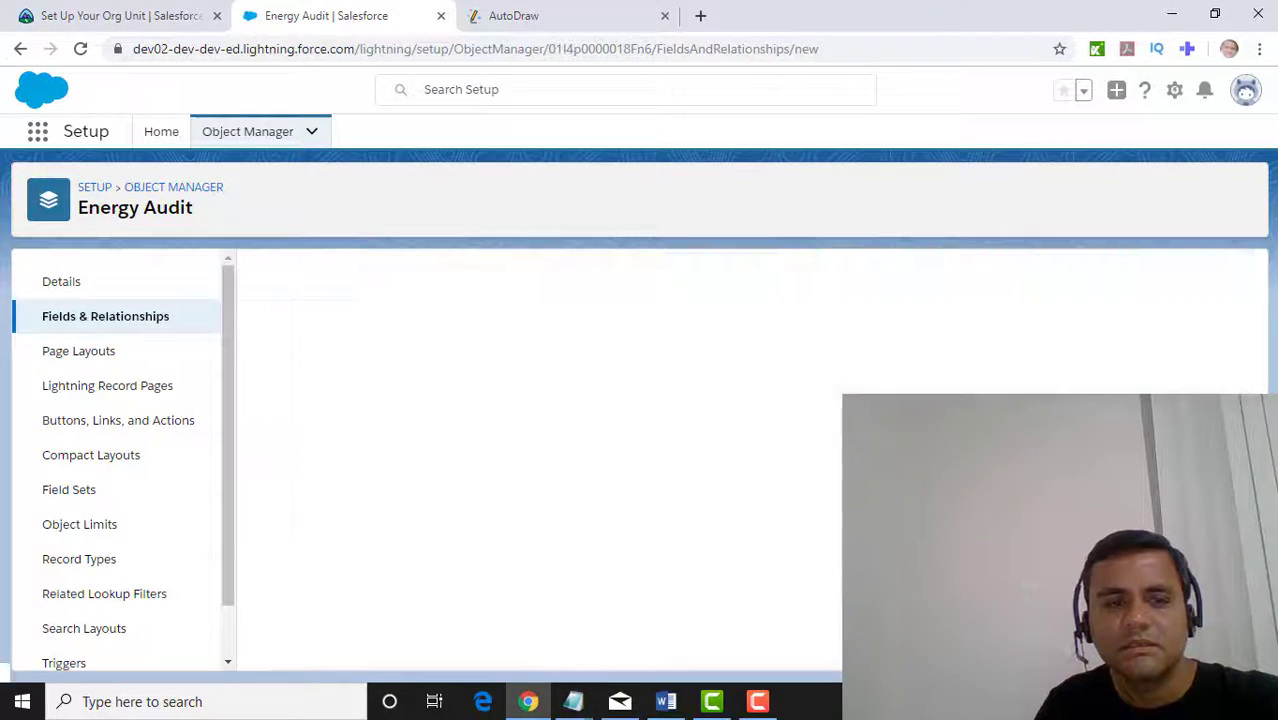
# Label the new currency field "Average Annual Electric Cost"
pyautogui.click(494, 412)
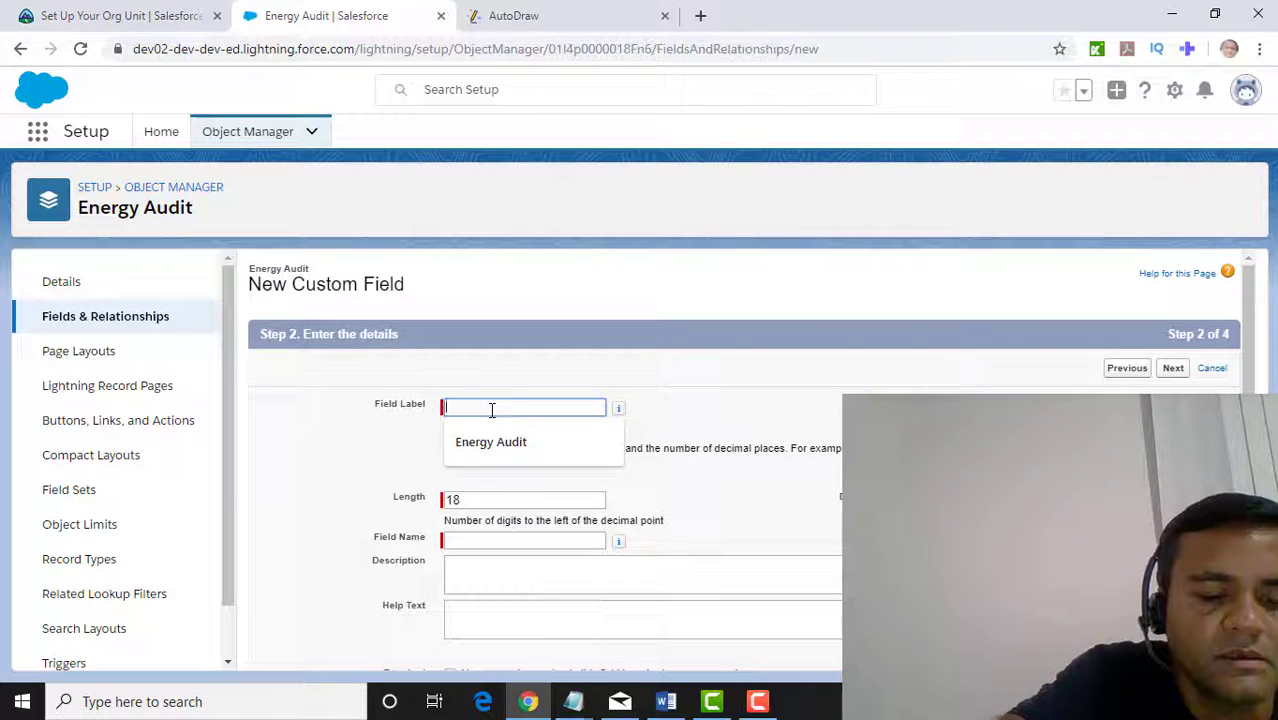
pyautogui.write('Avera')
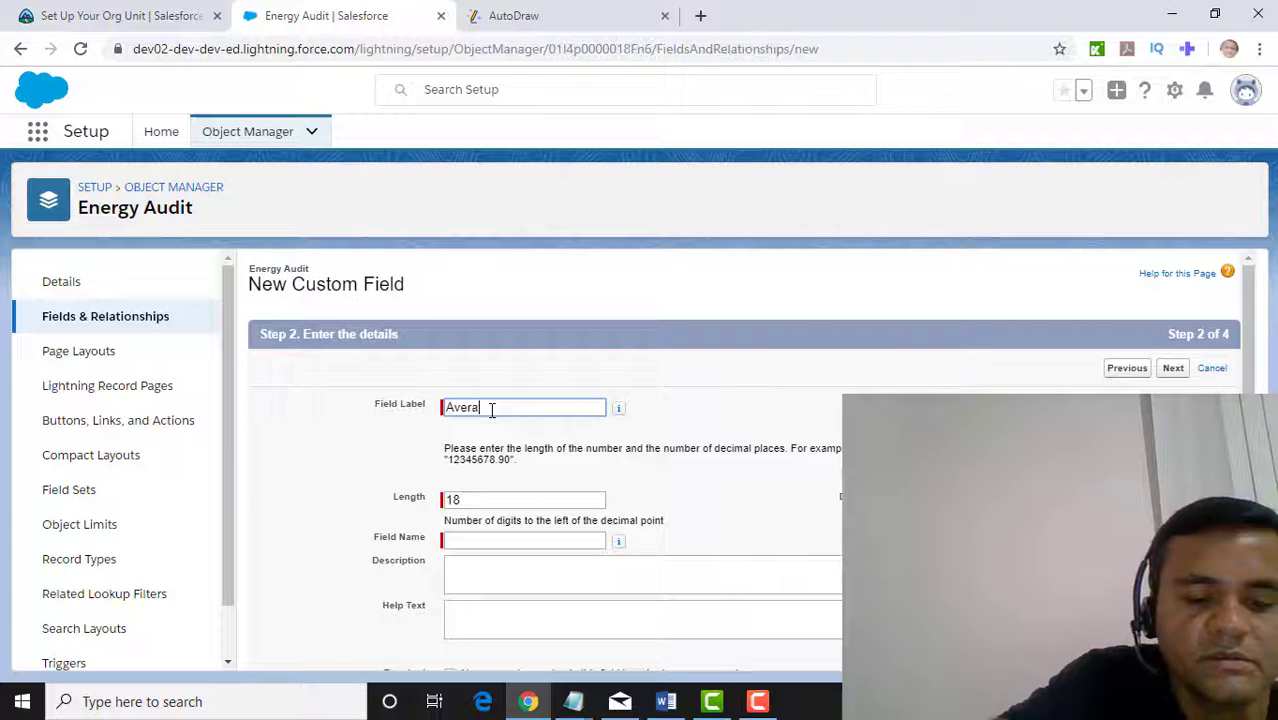
pyautogui.write('ge A')
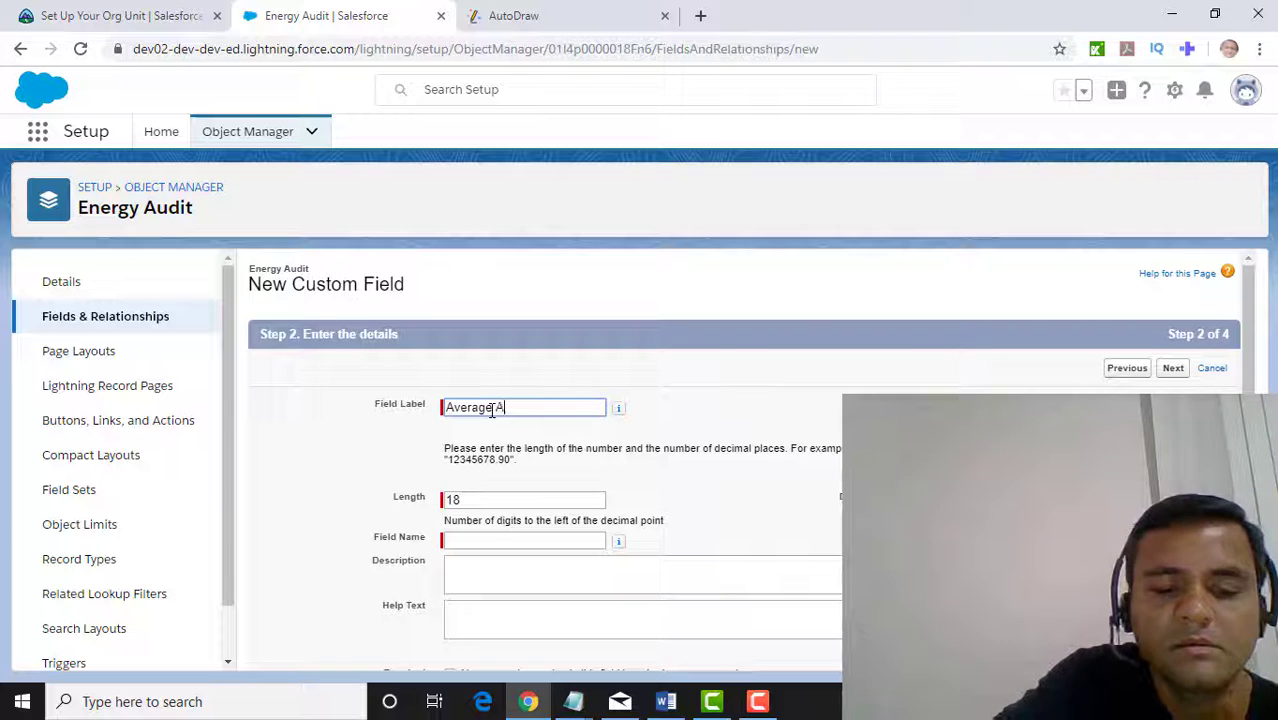
pyautogui.write('nnual ')
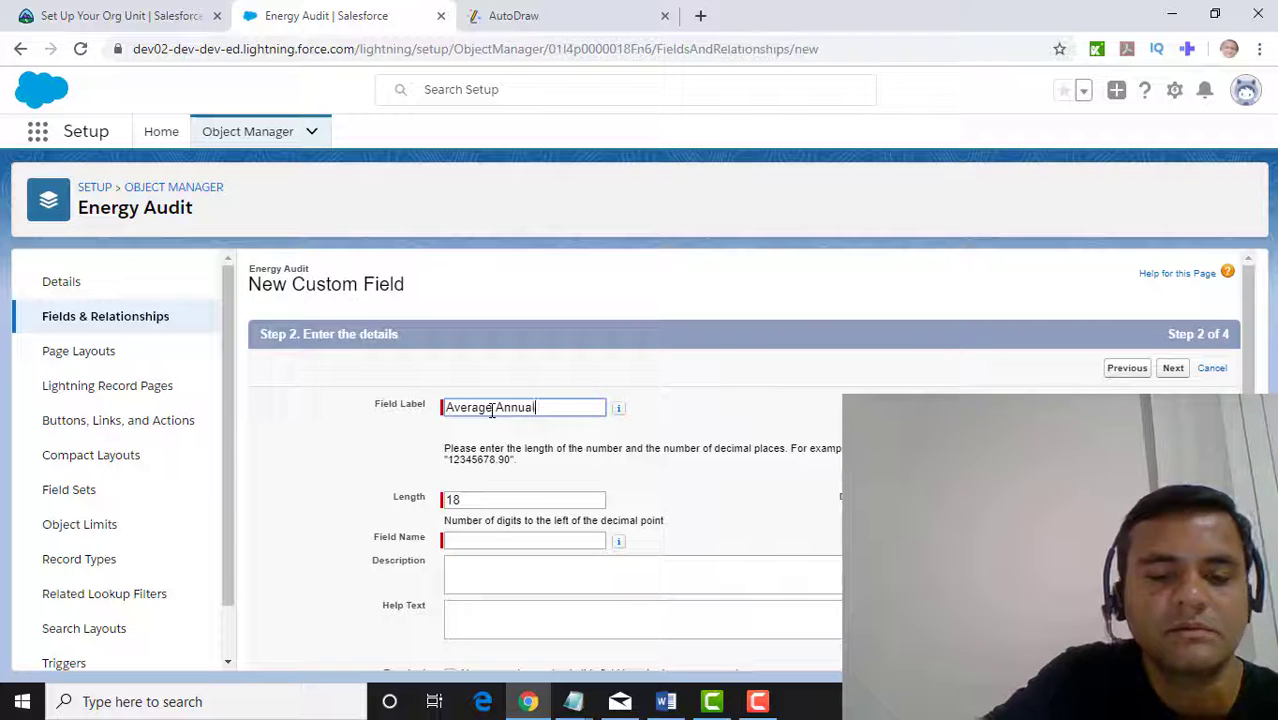
pyautogui.write('E')
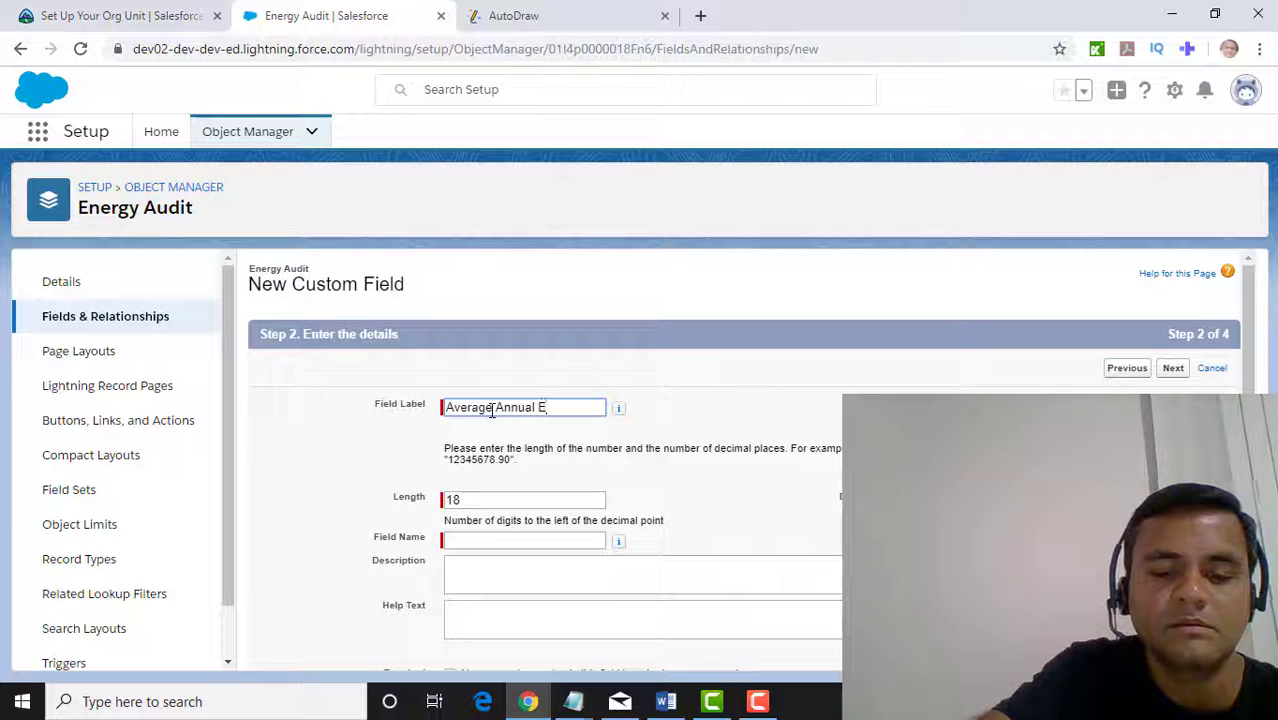
pyautogui.write('lectri')
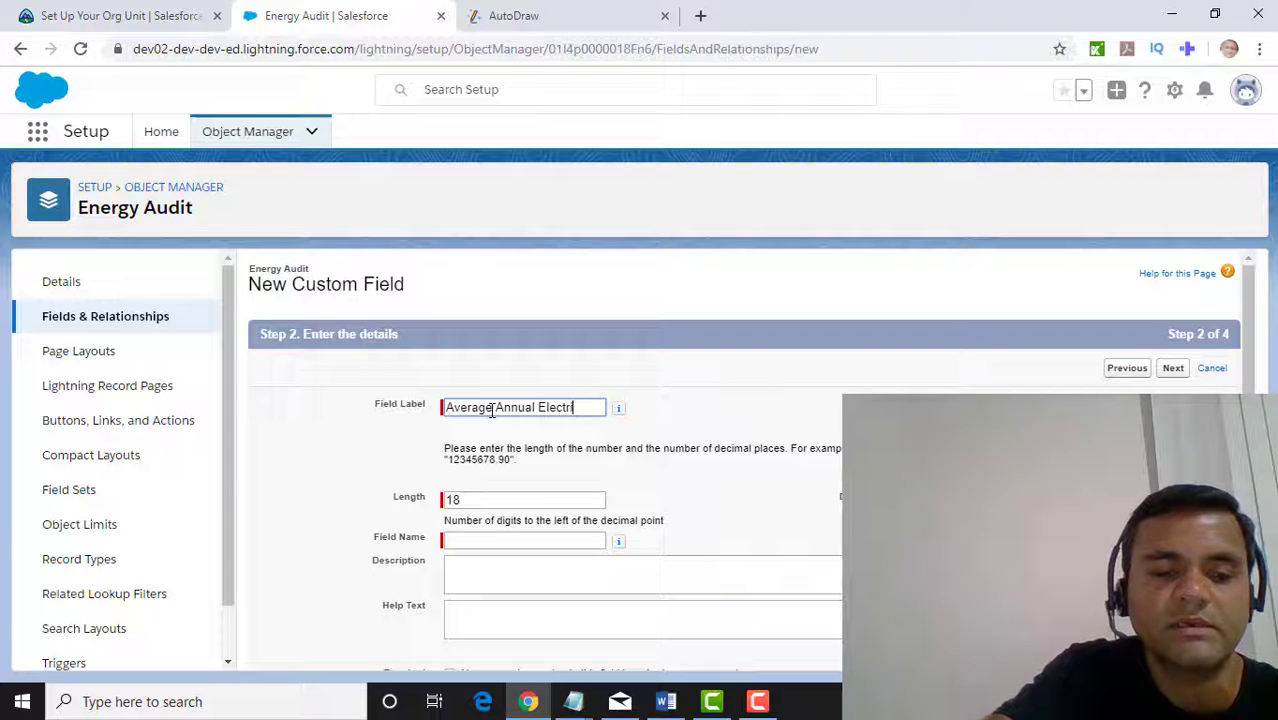
pyautogui.write('c C')
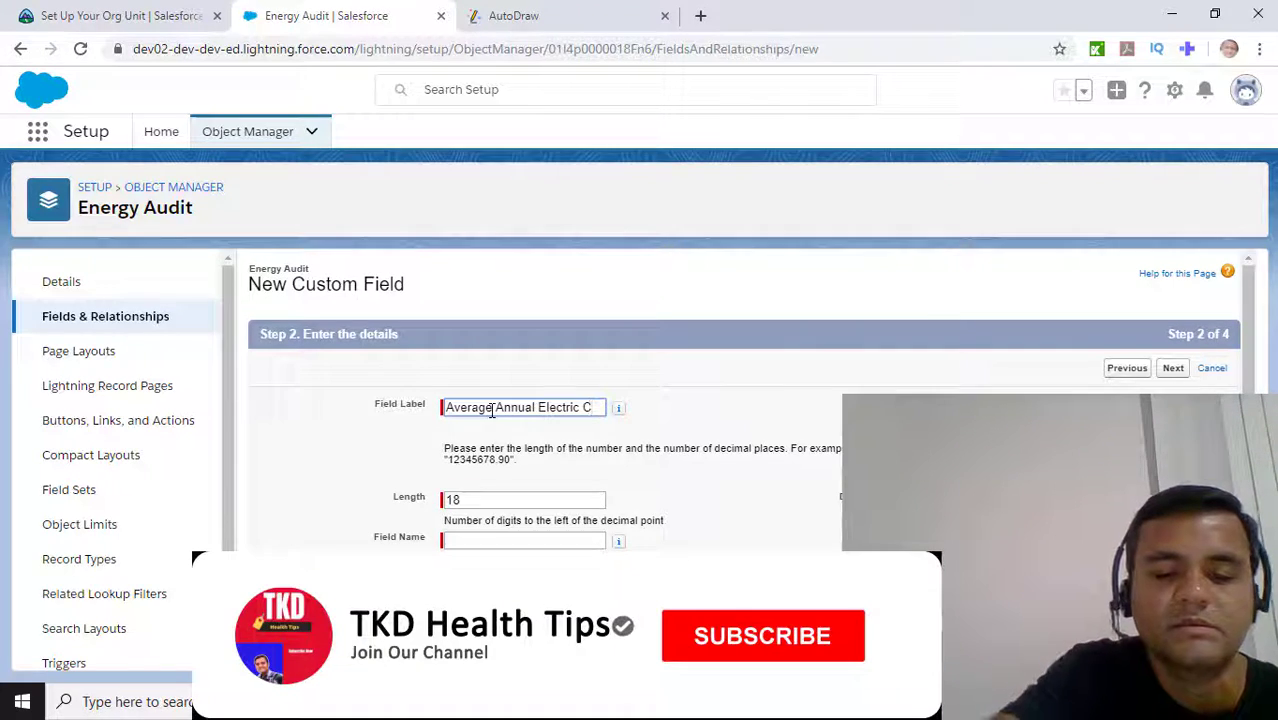
pyautogui.write('ost')
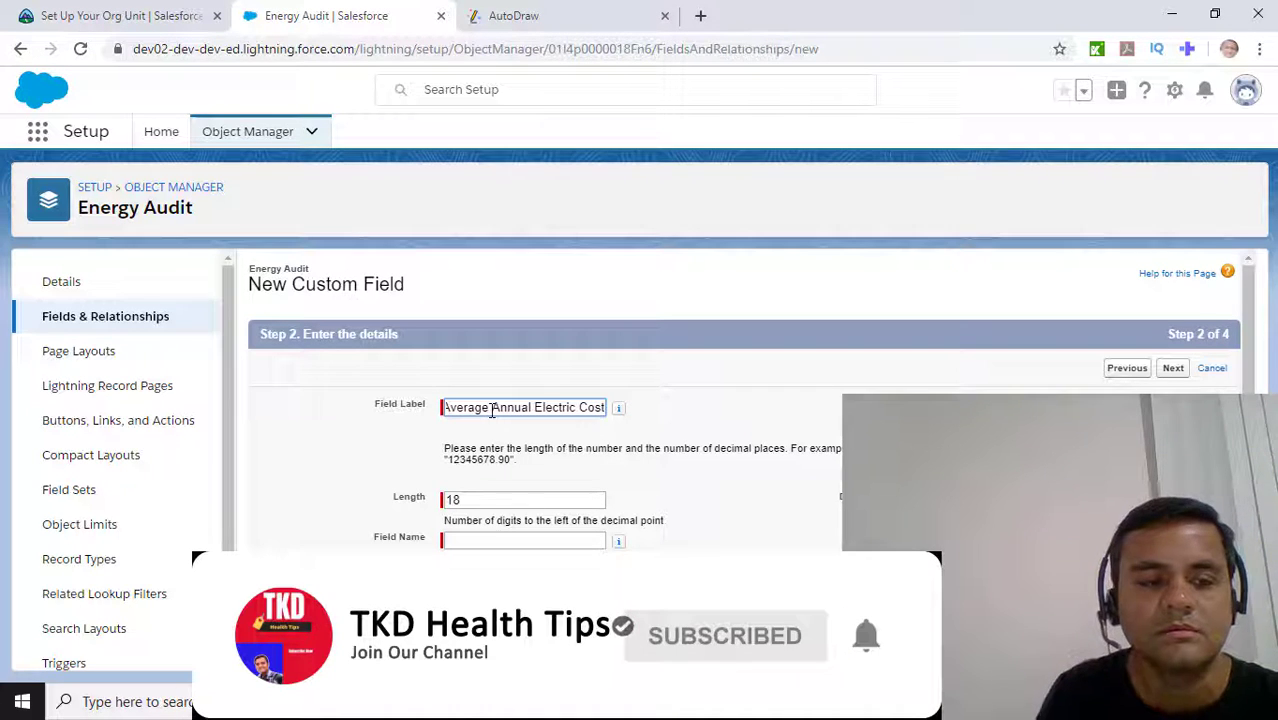
# Set the length of the Average Annual Electric Cost field to 16 digits
pyautogui.click(512, 501)
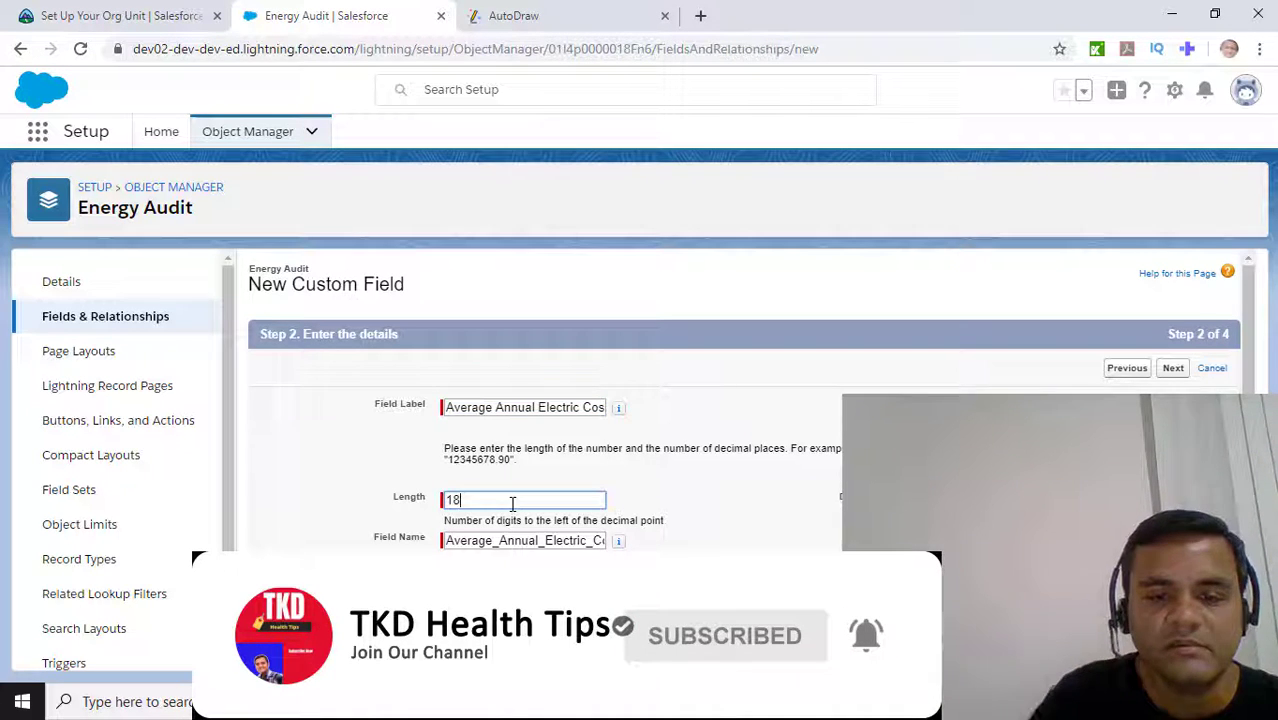
pyautogui.press('BackSpace')
pyautogui.write('6')
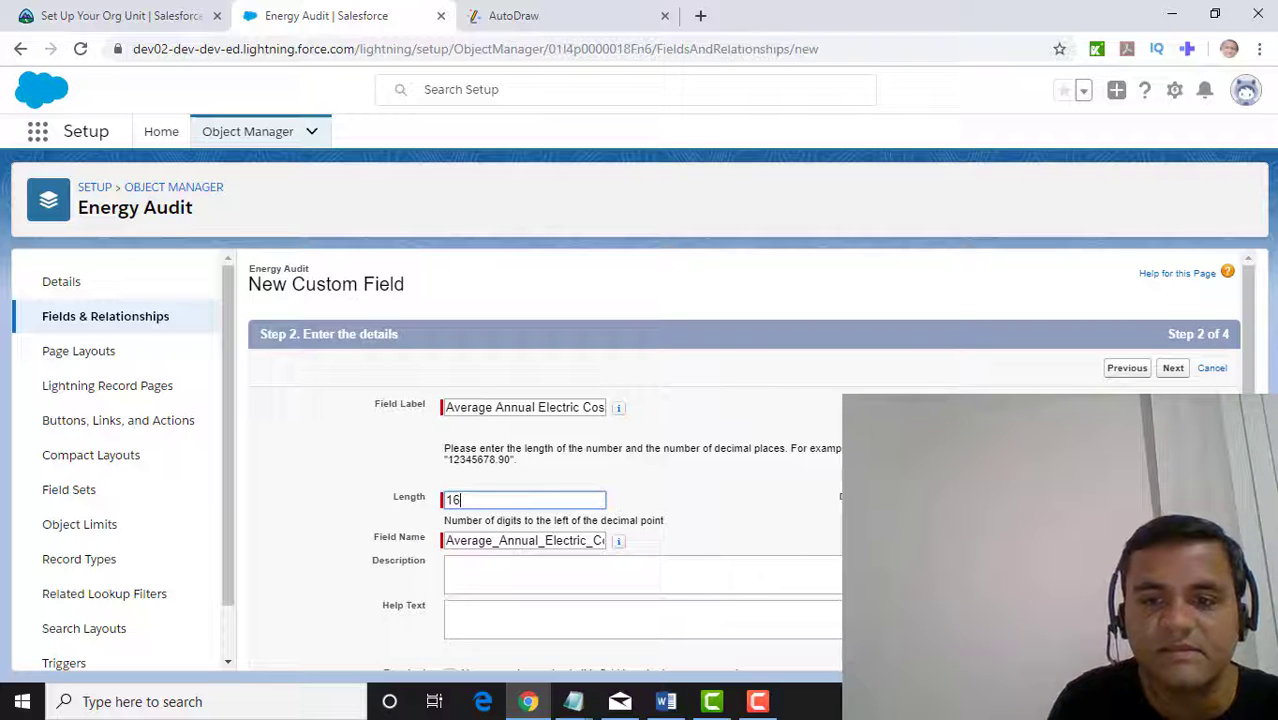
pyautogui.press('Tab')
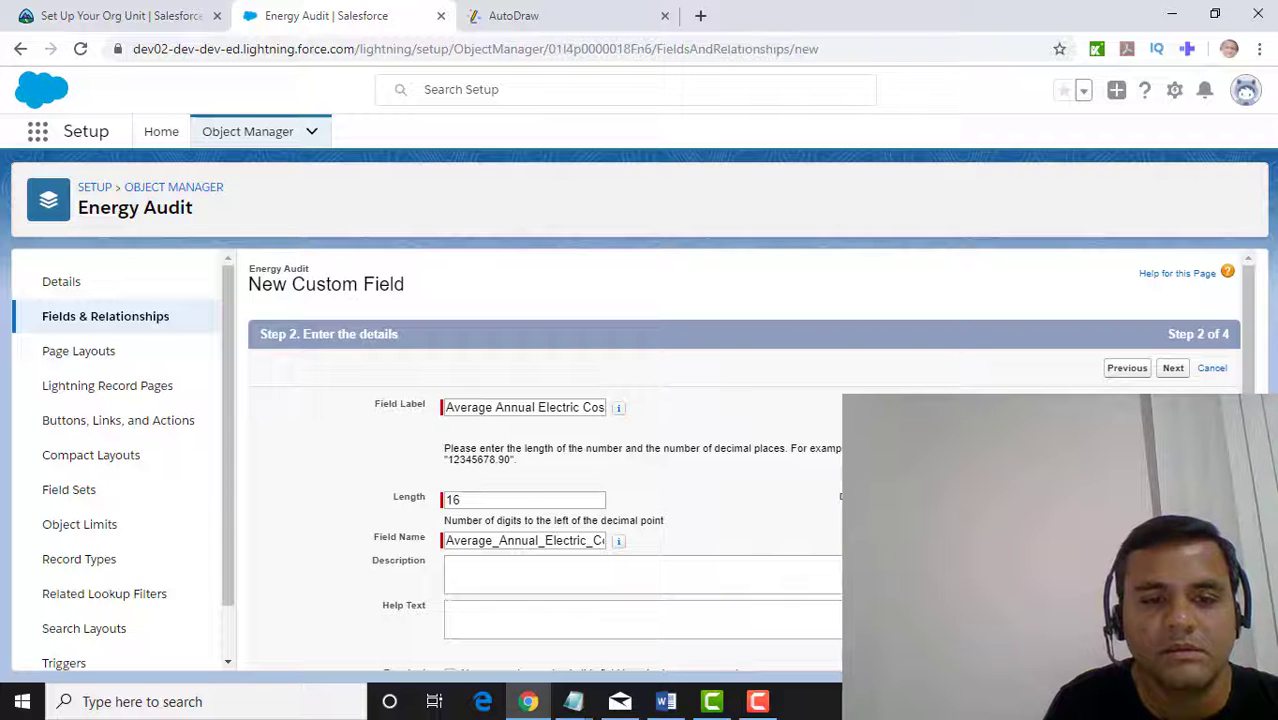
# Enter "Annual Cost Per square Foot" as the help text of the Average Annual Electric Cost field
pyautogui.scroll(-1, 580, 512)
pyautogui.click(556, 520)
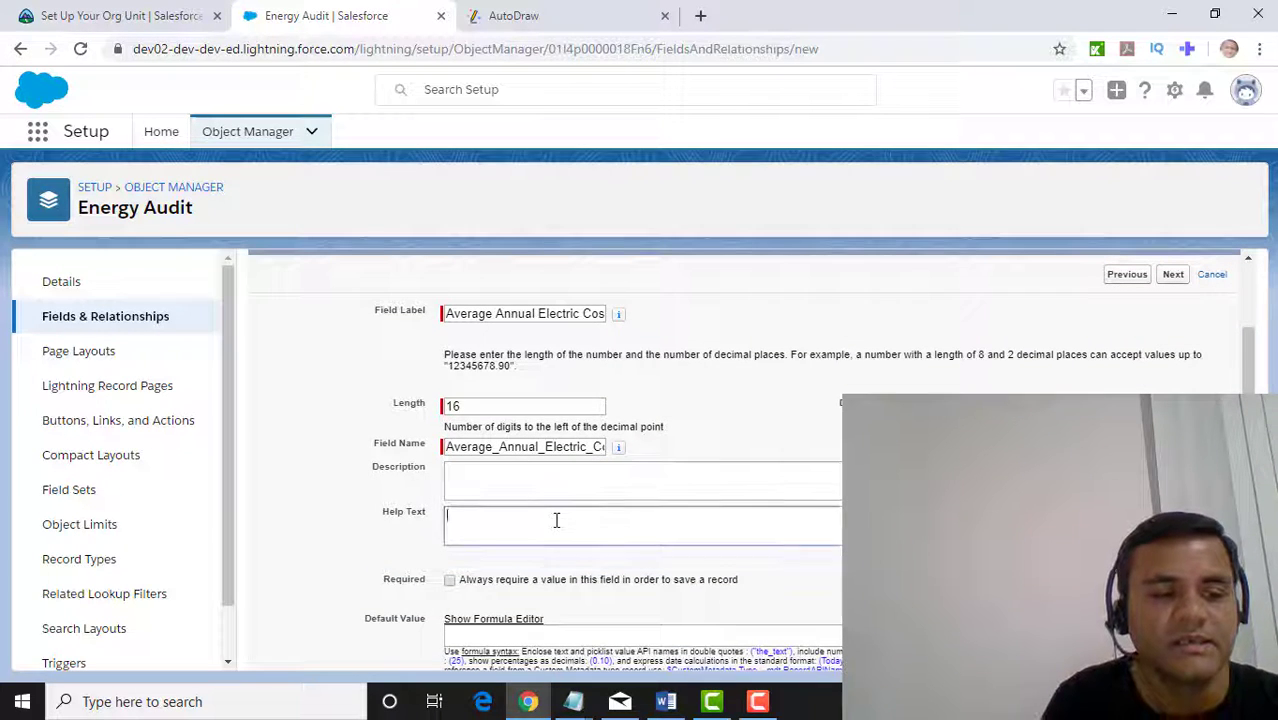
pyautogui.write('A')
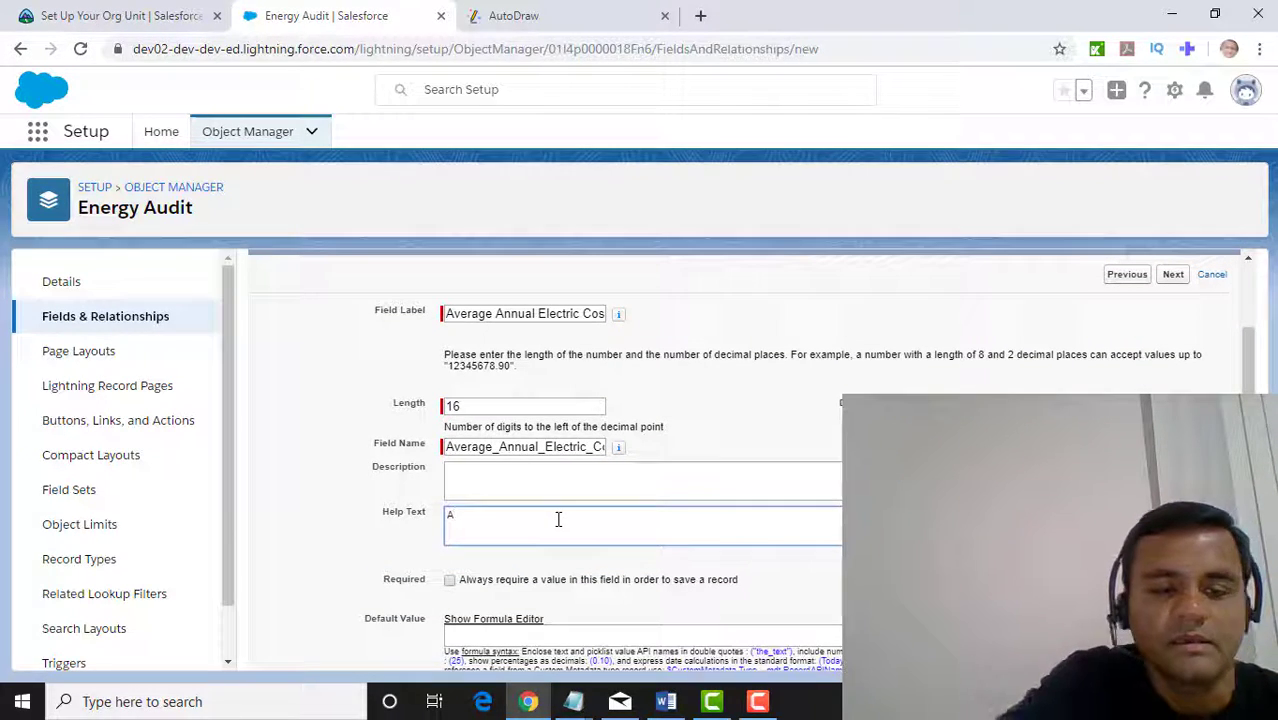
pyautogui.write('nnual ')
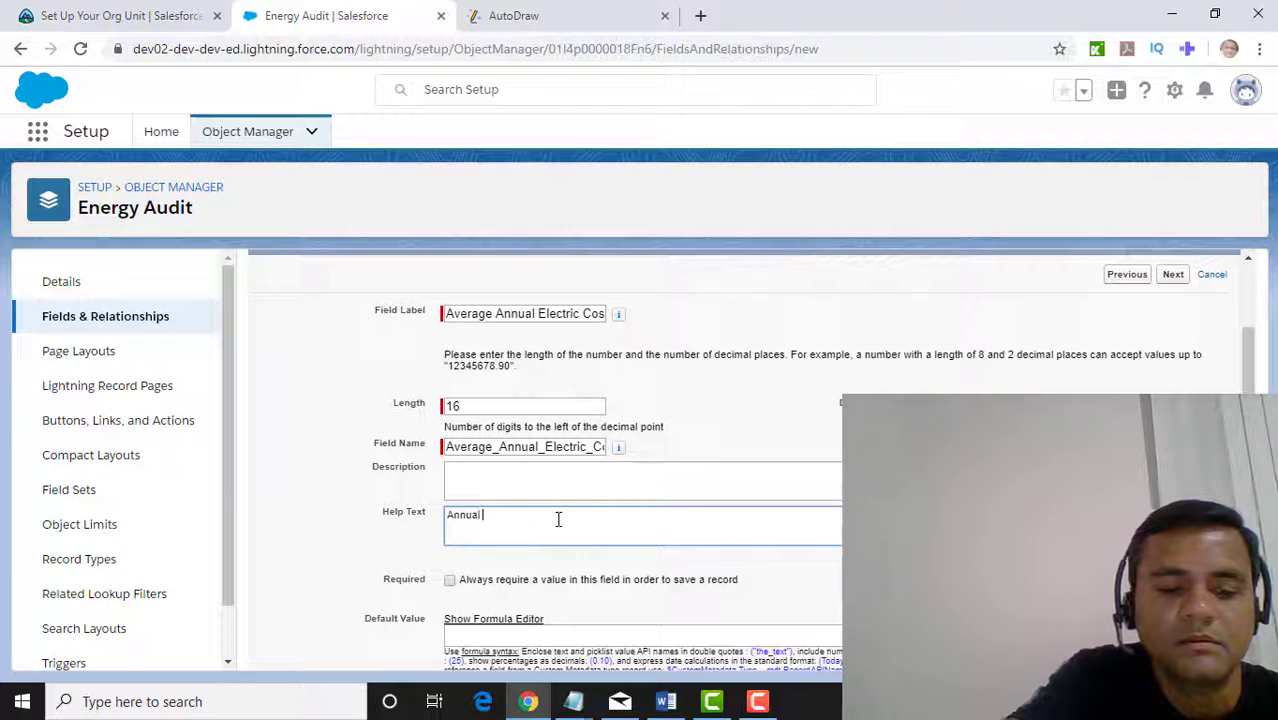
pyautogui.write('Co')
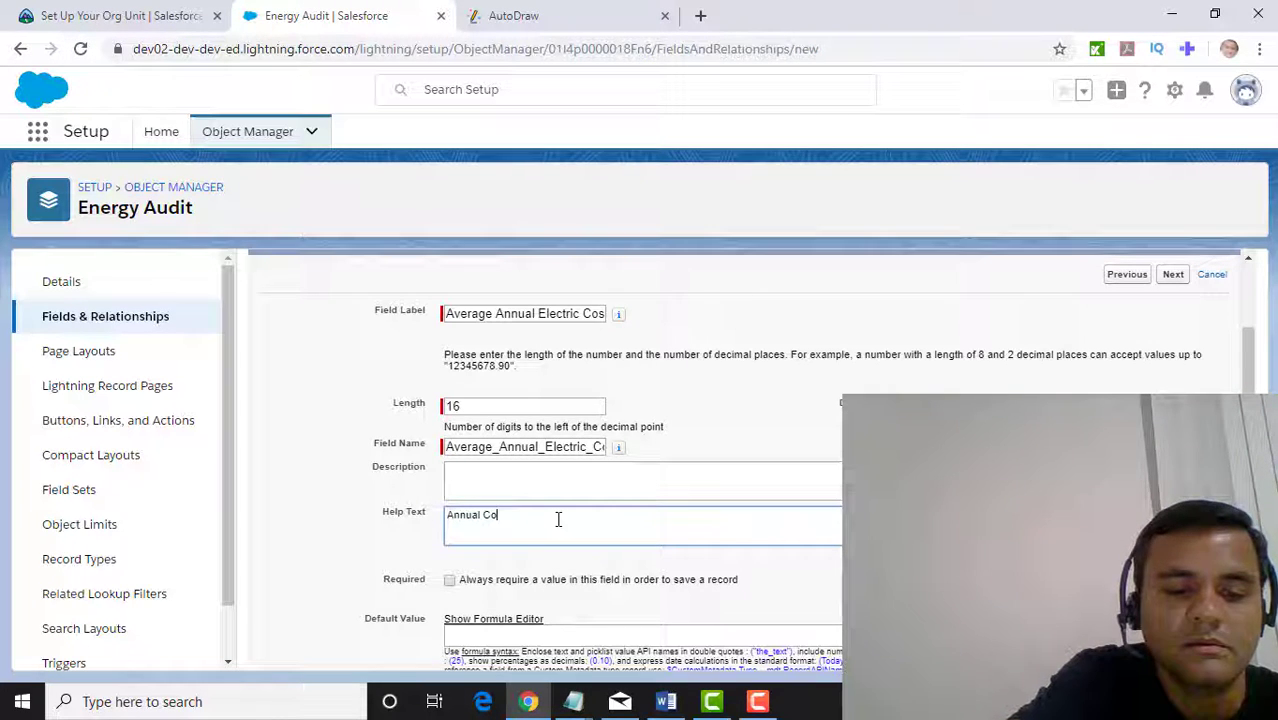
pyautogui.write('st')
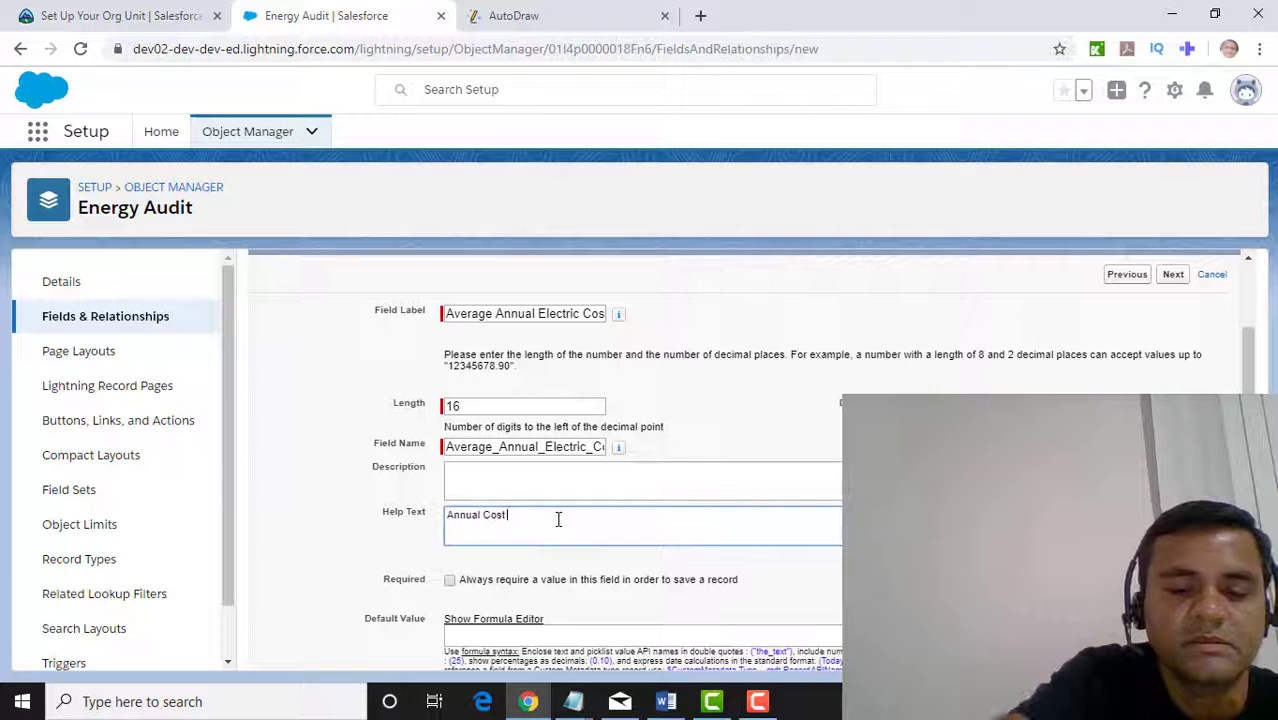
pyautogui.write(' Per sq')
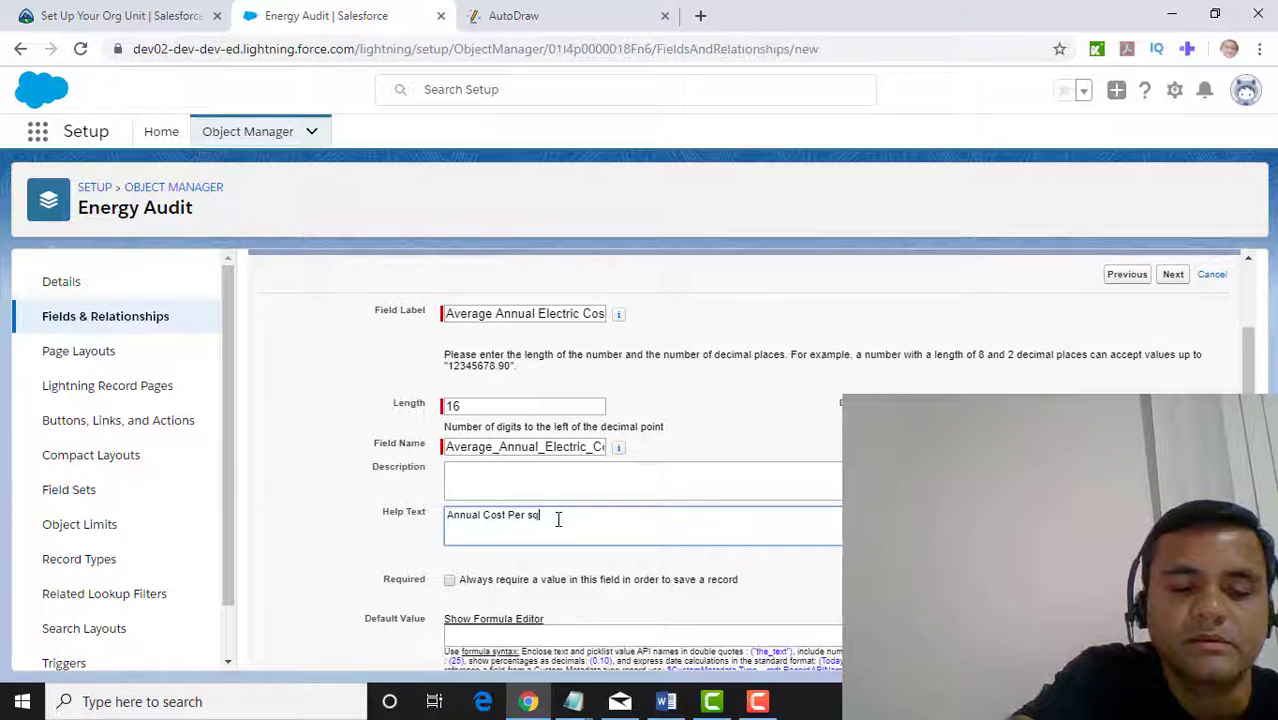
pyautogui.write('uare')
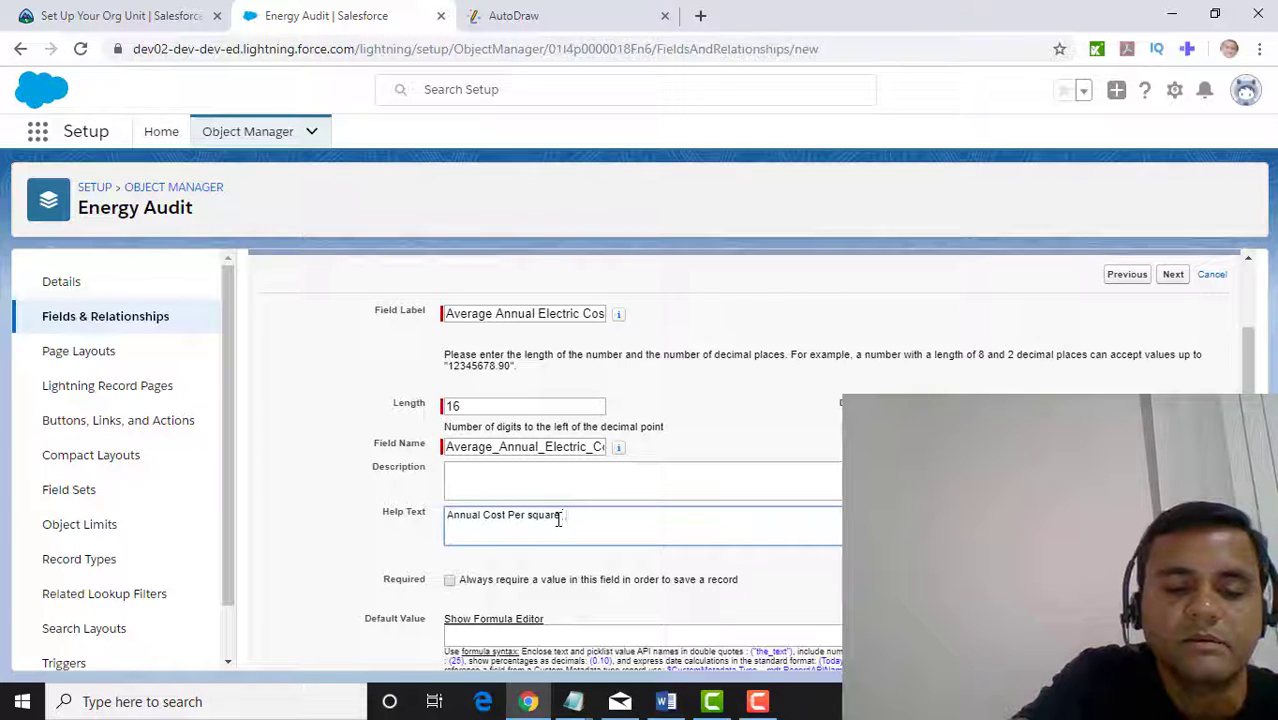
pyautogui.write(' Fo')
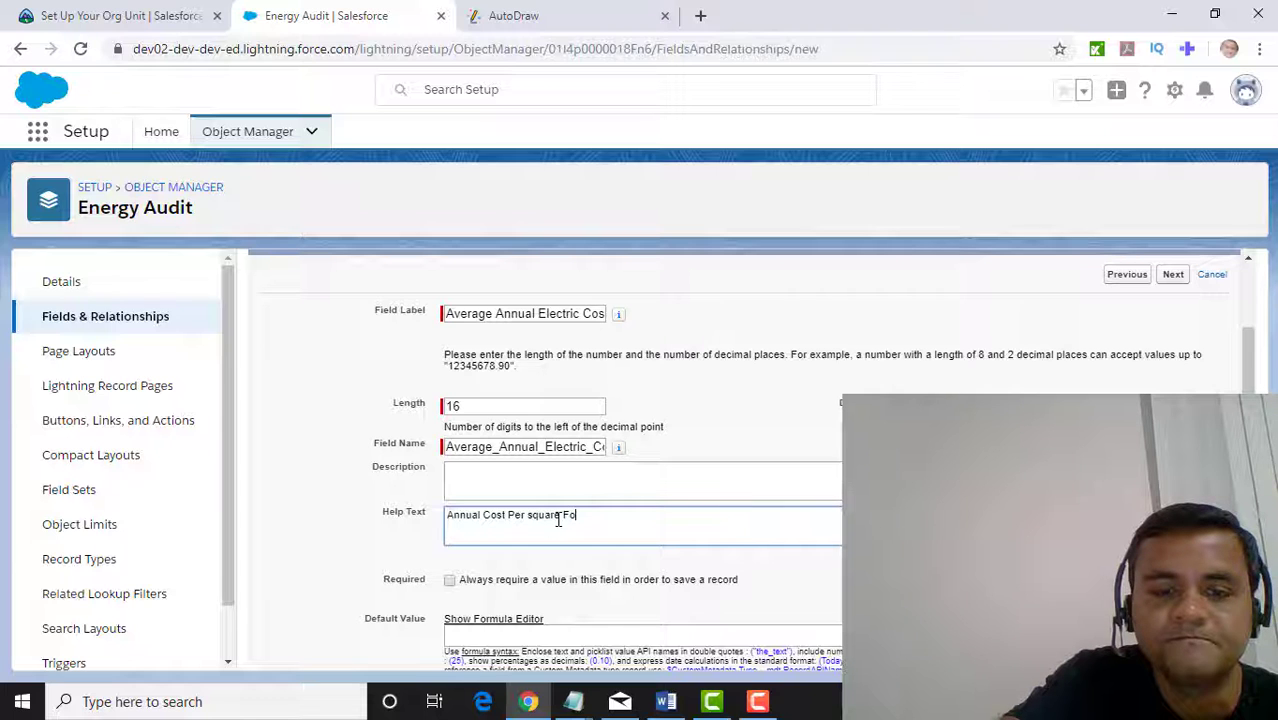
pyautogui.write('ot')
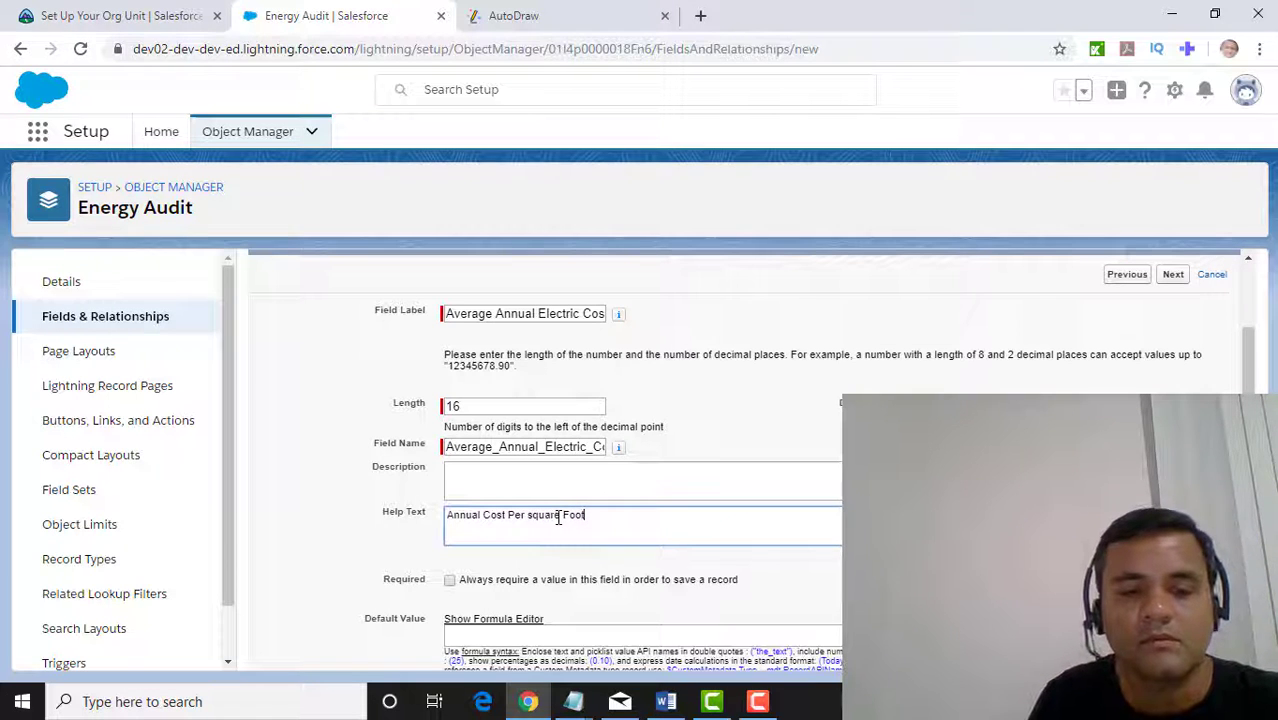
# Make the Average Annual Electric Cost field always required for saving a record and proceed to its field-level security
pyautogui.scroll(-1, 558, 517)
pyautogui.click(450, 516)
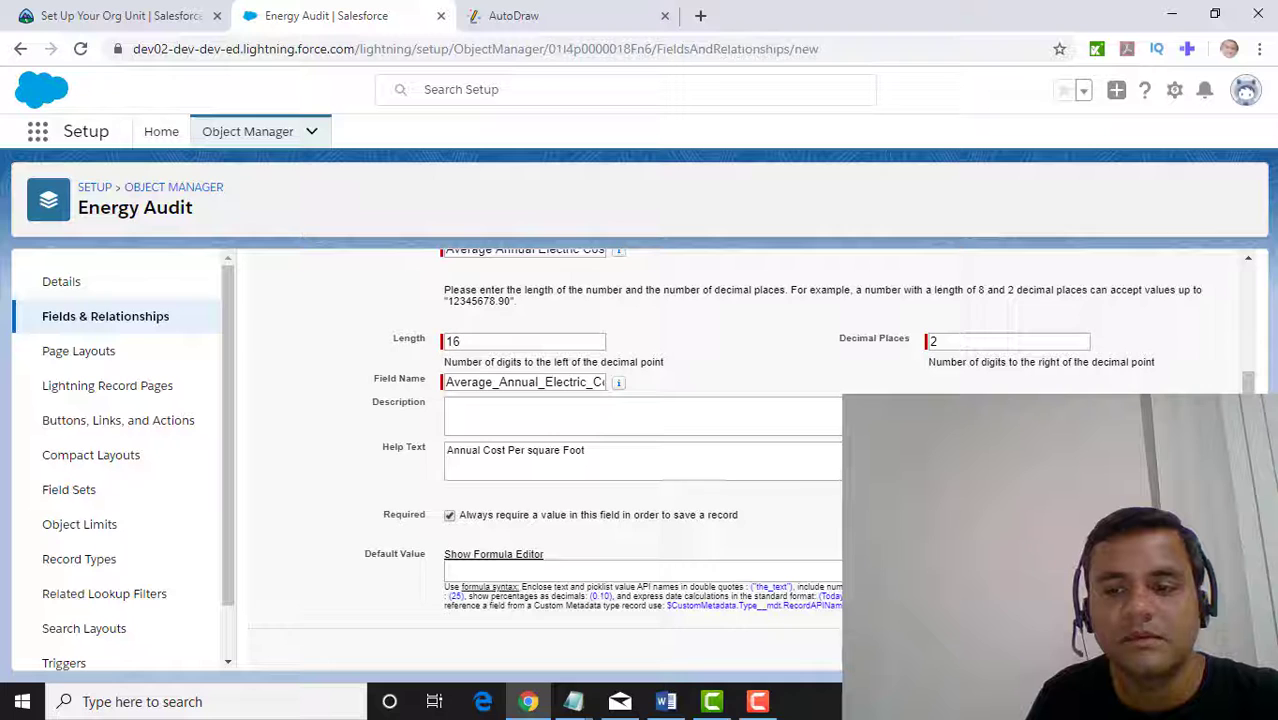
pyautogui.click(1173, 647)
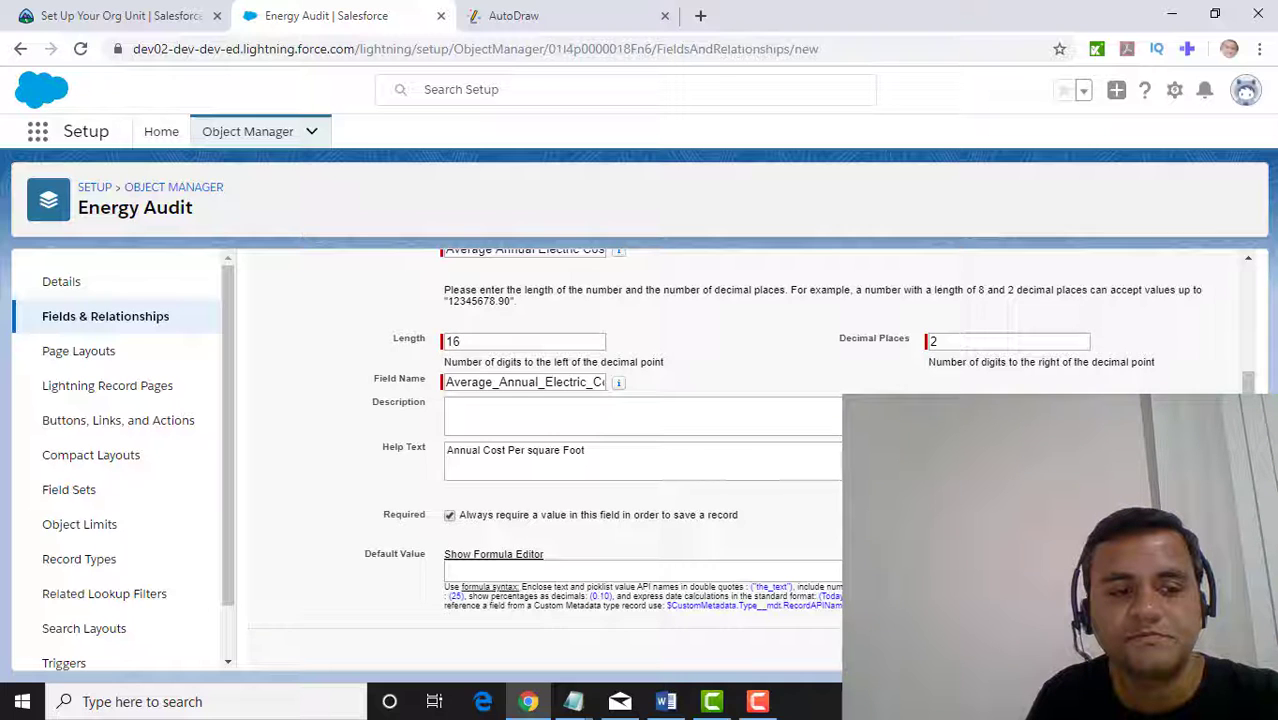
# Accept the default profile visibility and Energy Audit Layout placement, and save the Average Annual Electric Cost field
pyautogui.scroll(-7, 545, 460)
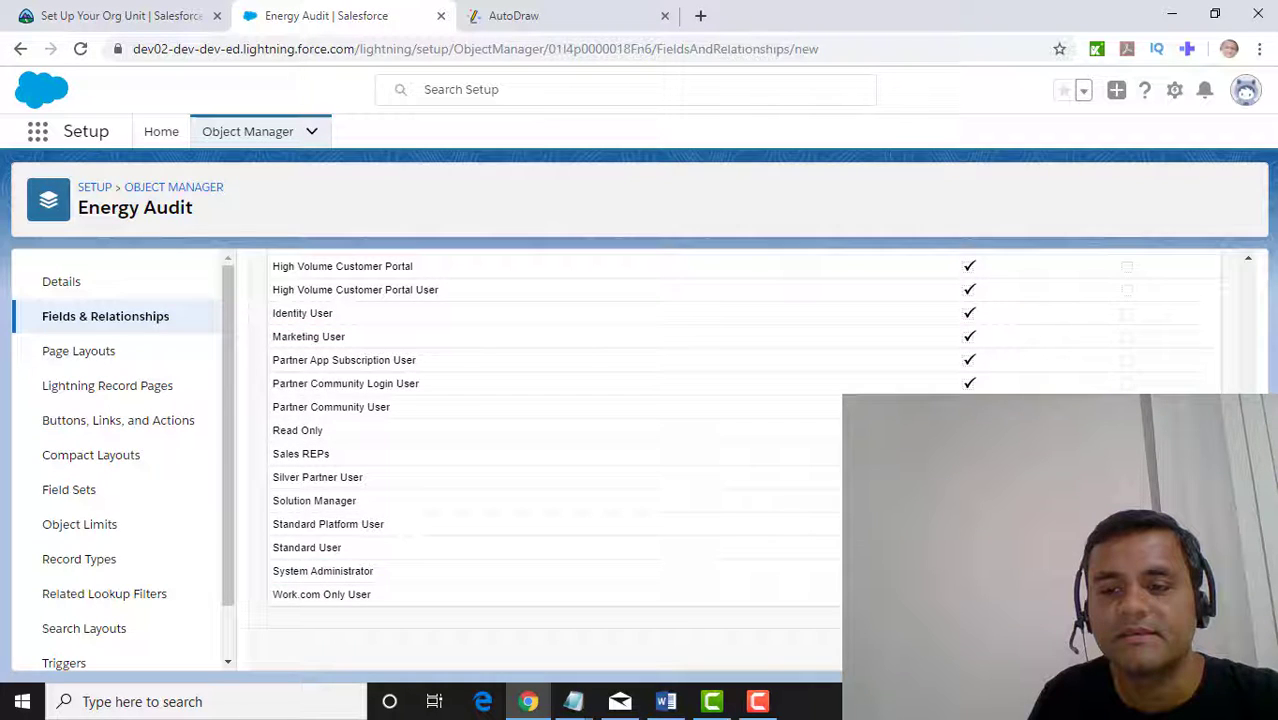
pyautogui.click(1171, 647)
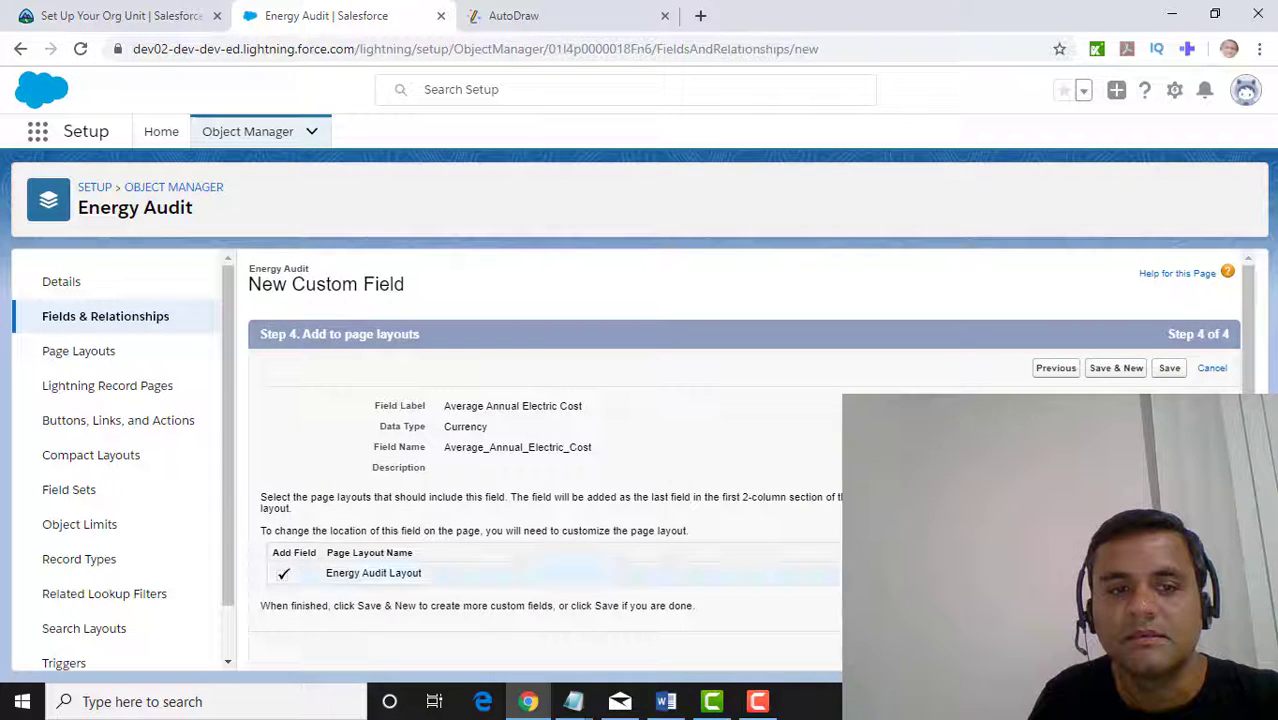
pyautogui.click(1168, 369)
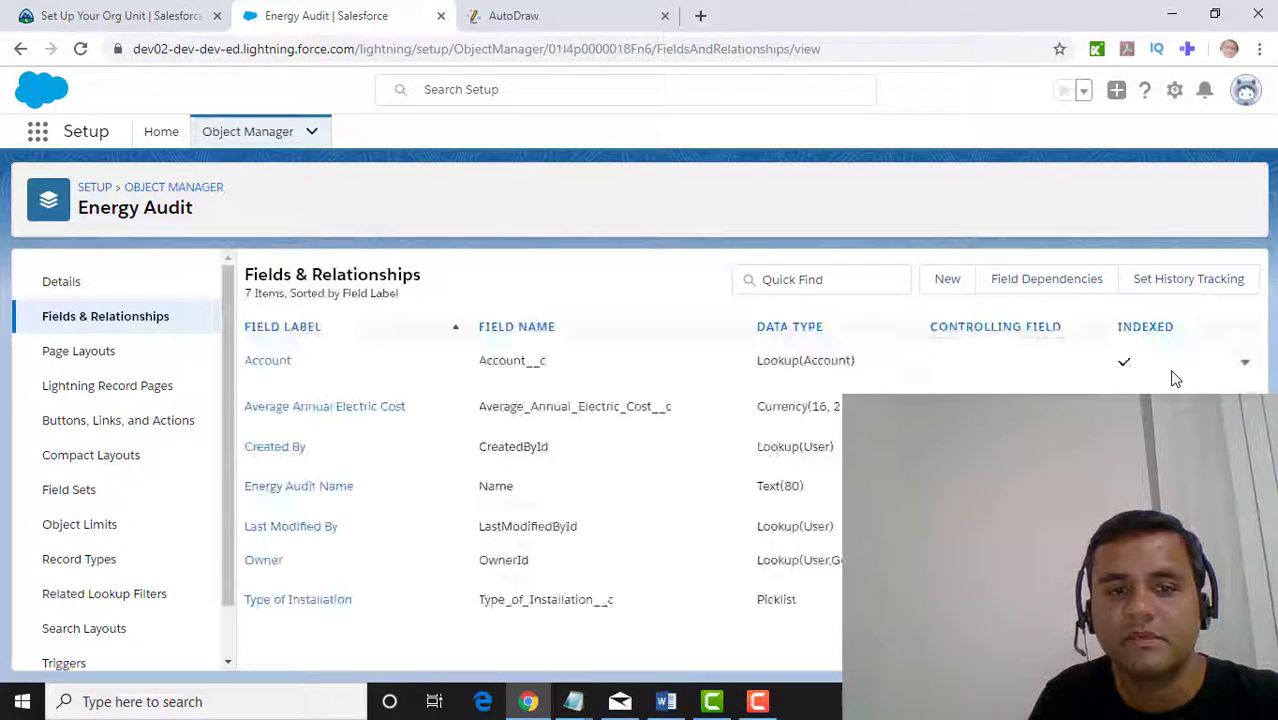
# Start a new custom field on the Energy Audit object with the Number data type and proceed to its details
pyautogui.click(948, 282)
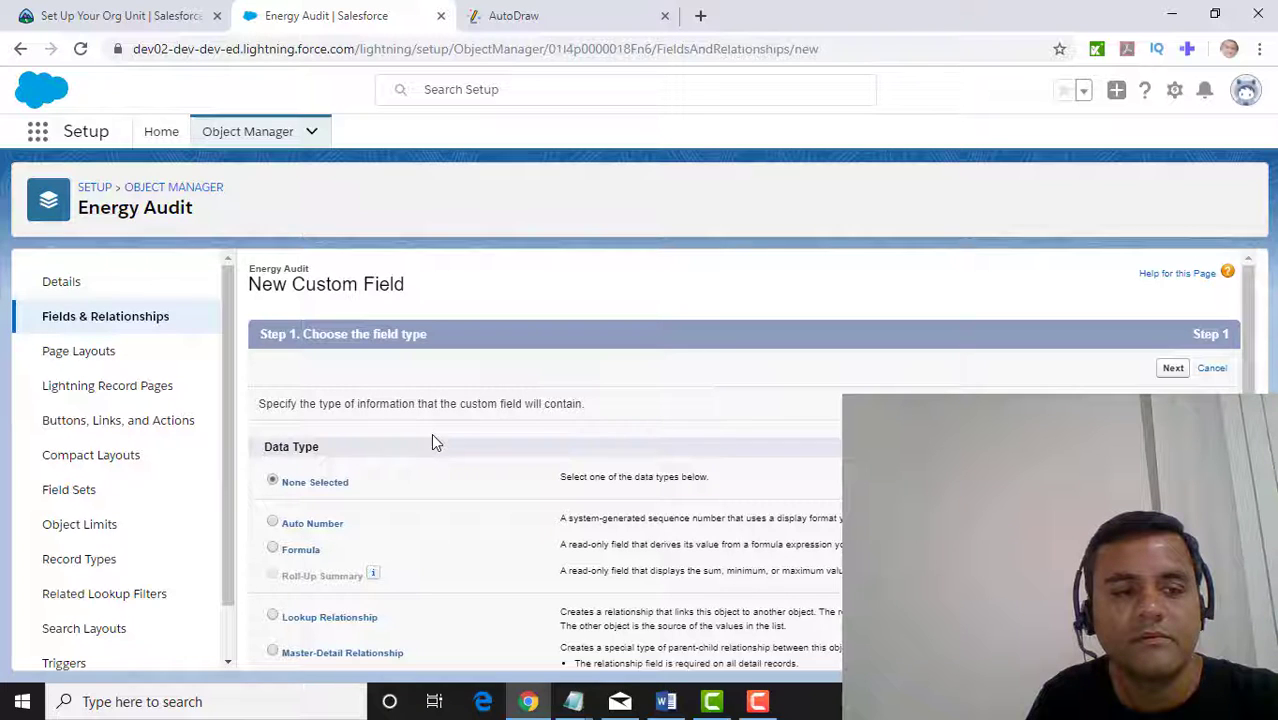
pyautogui.scroll(-2, 355, 540)
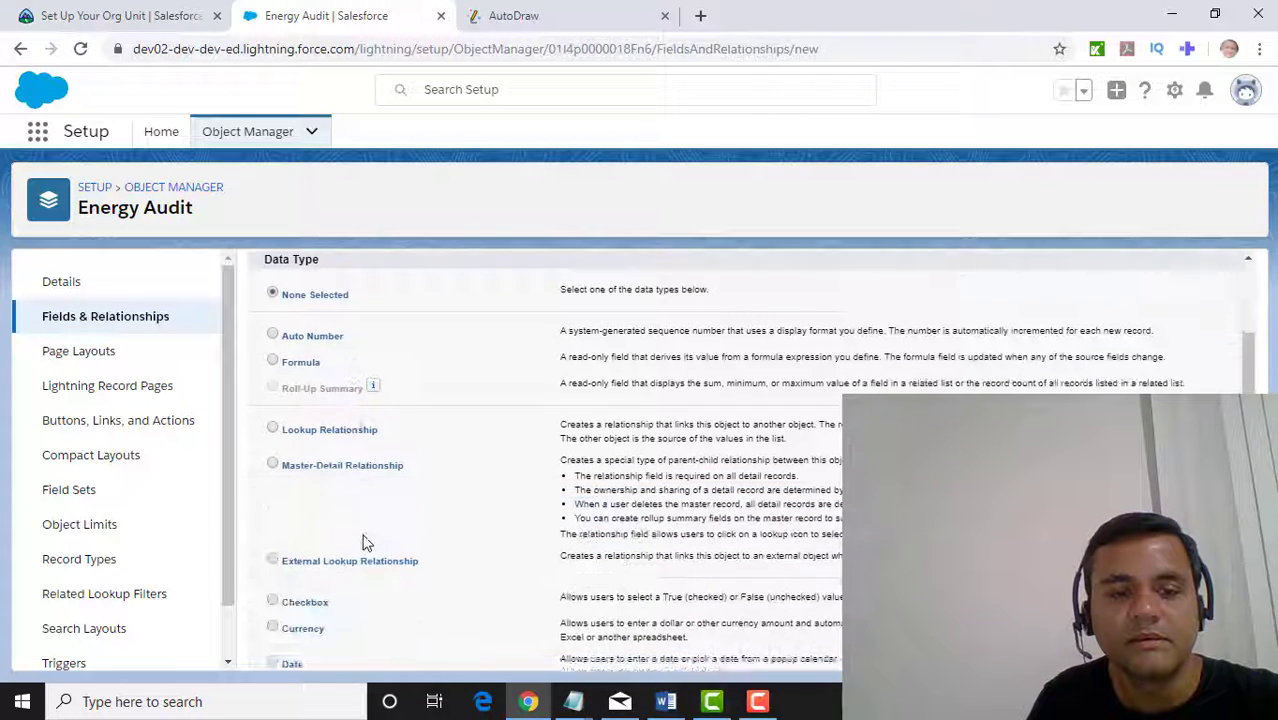
pyautogui.scroll(-3, 363, 542)
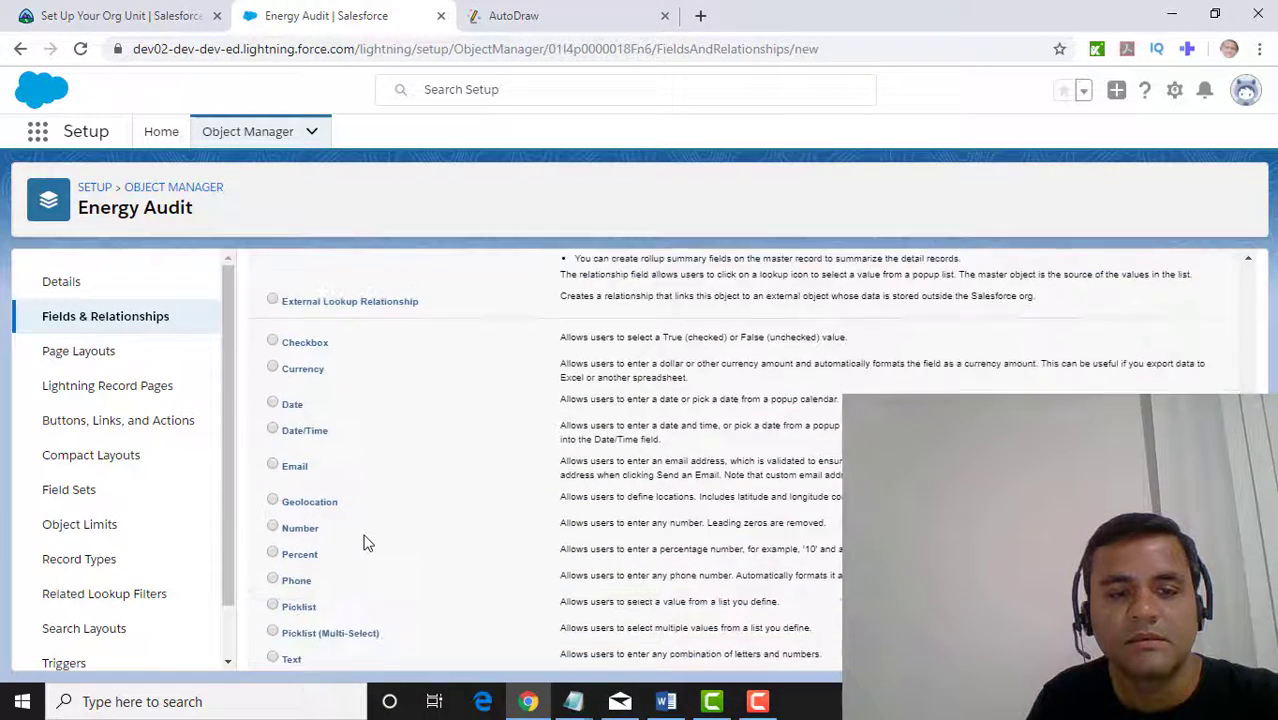
pyautogui.scroll(-1, 272, 508)
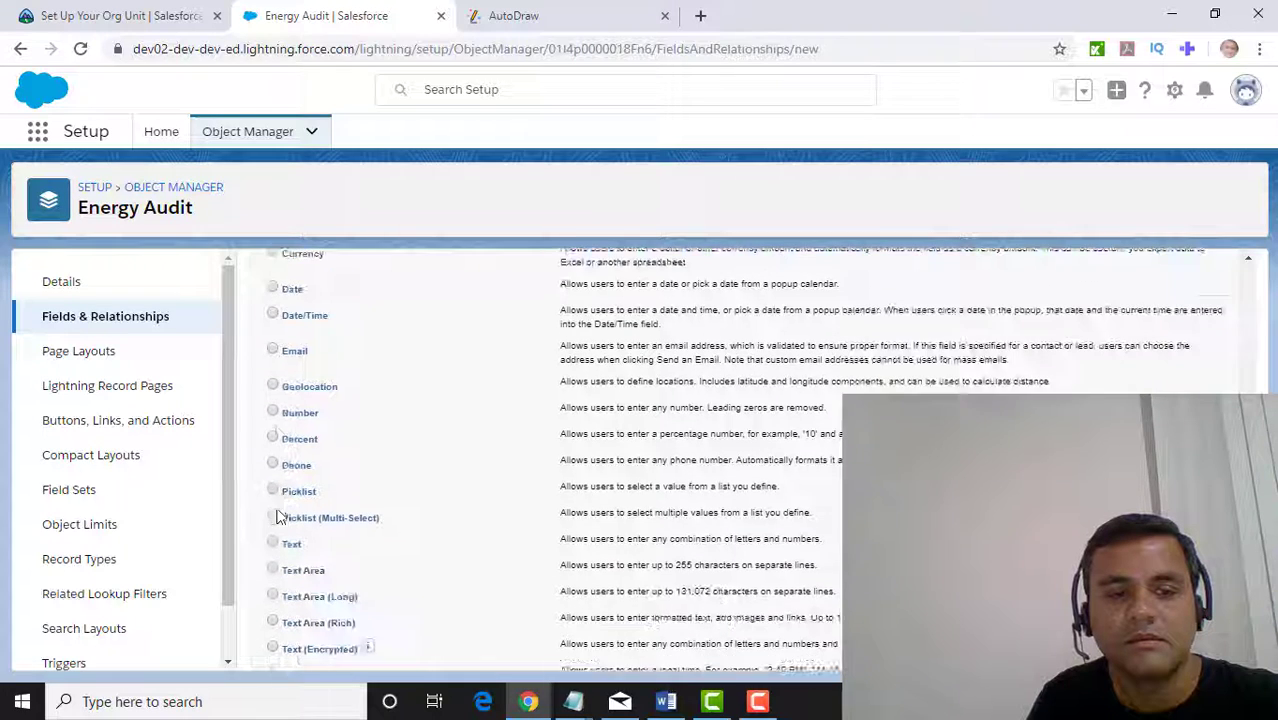
pyautogui.click(272, 411)
pyautogui.scroll(-1, 900, 540)
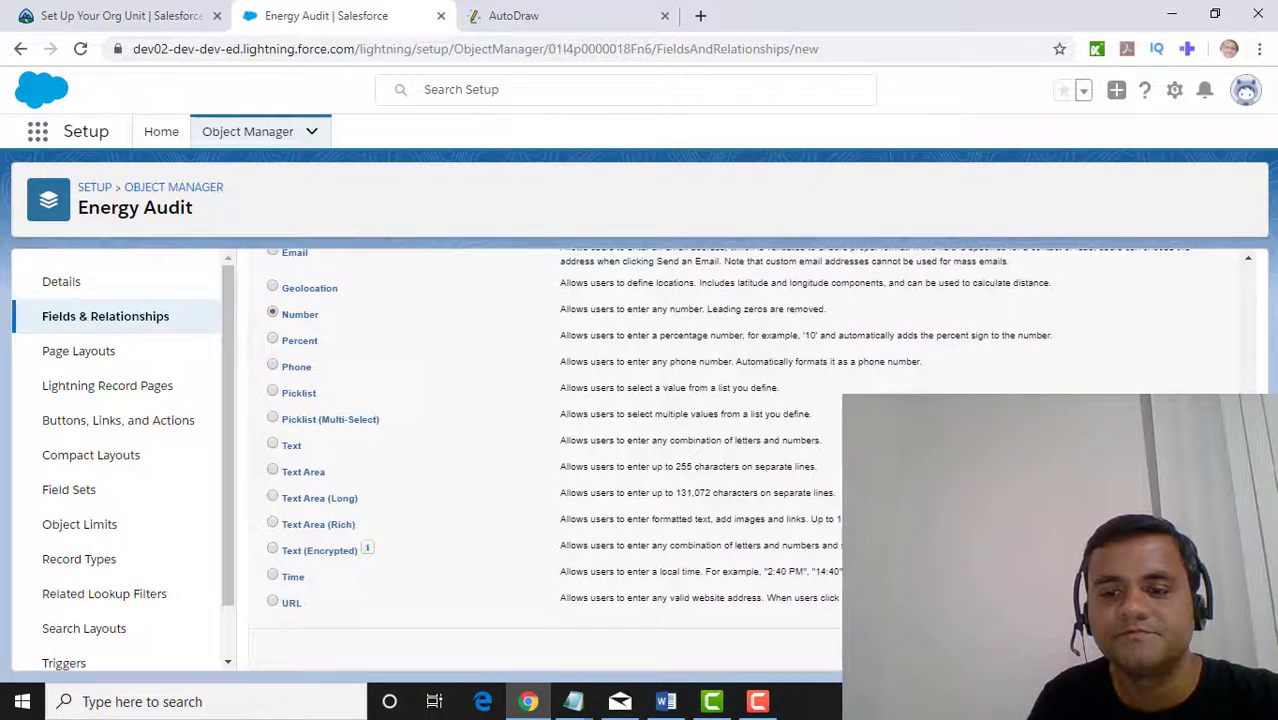
pyautogui.click(1173, 646)
# Label the new number field "Annual Energy Usage (kWh)" and let its field name fill in from the label
pyautogui.click(543, 410)
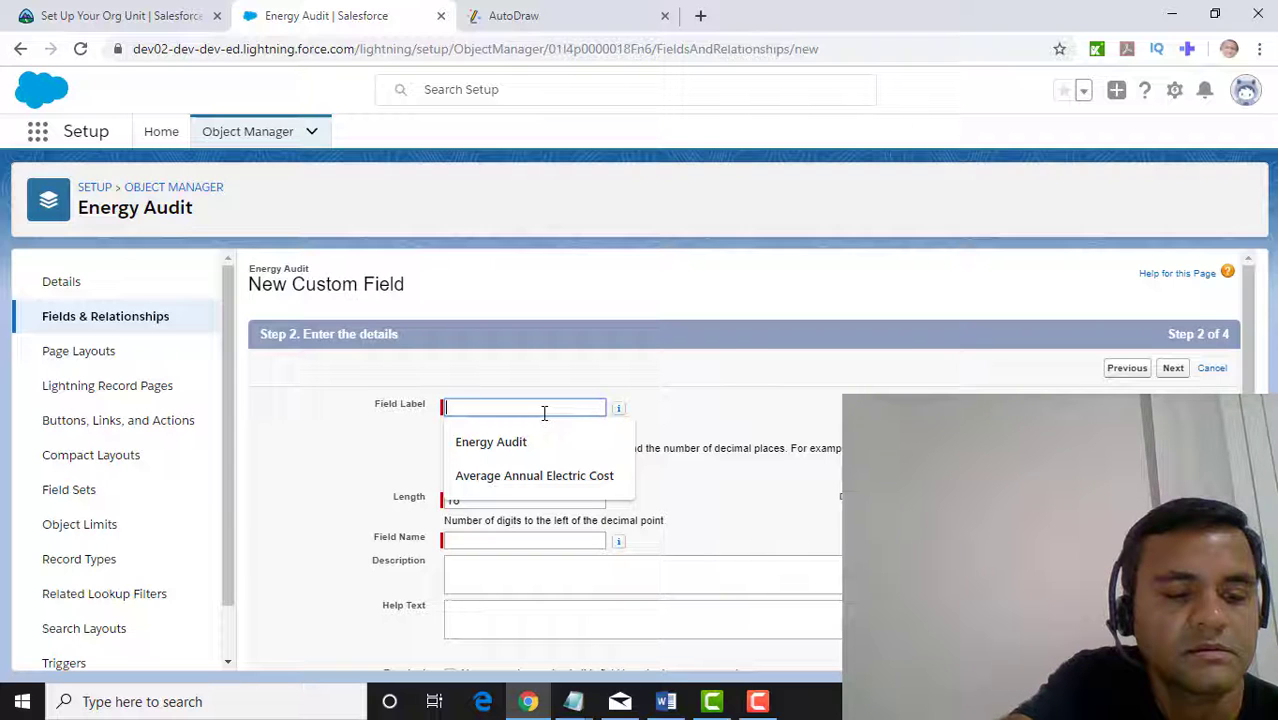
pyautogui.write('A')
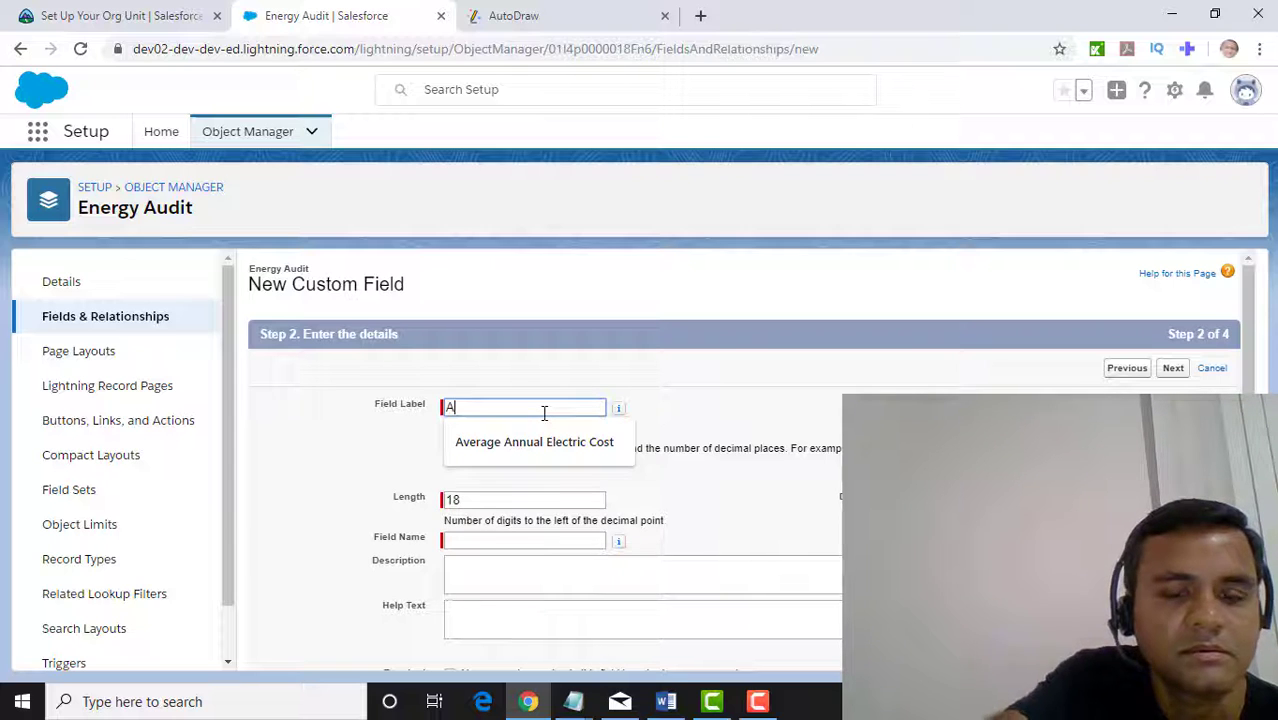
pyautogui.write('nnual')
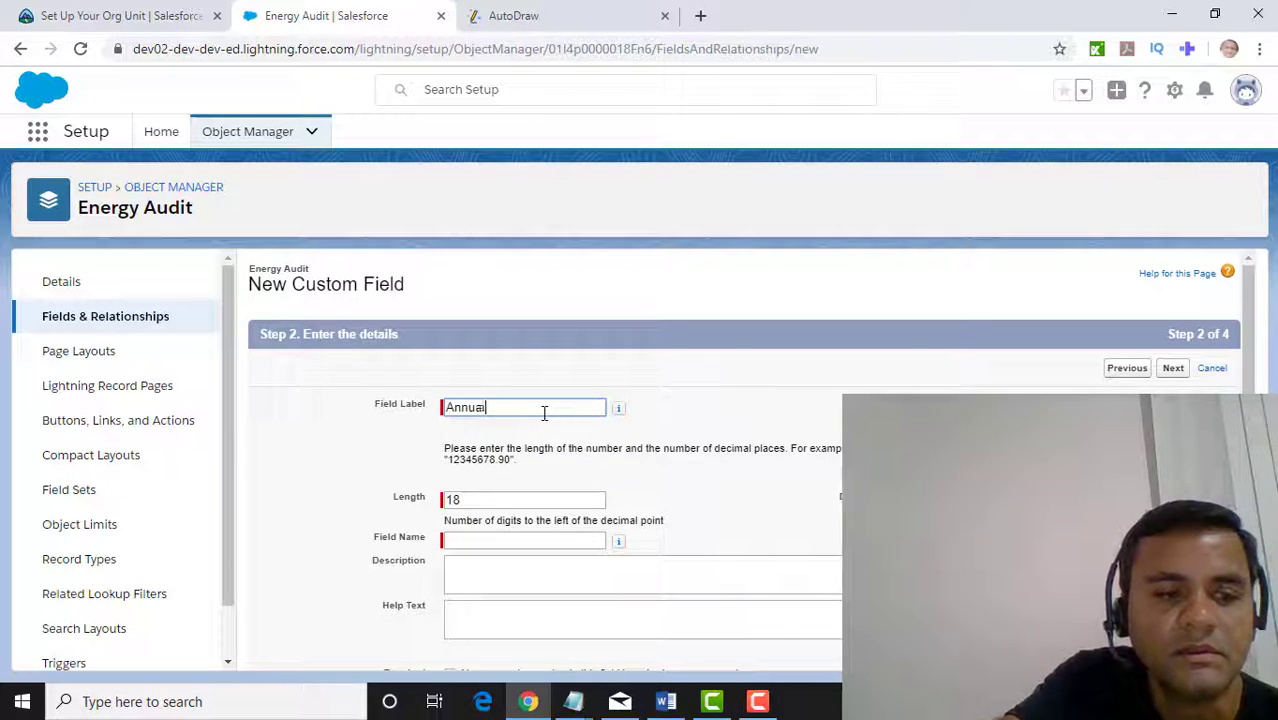
pyautogui.write(' E')
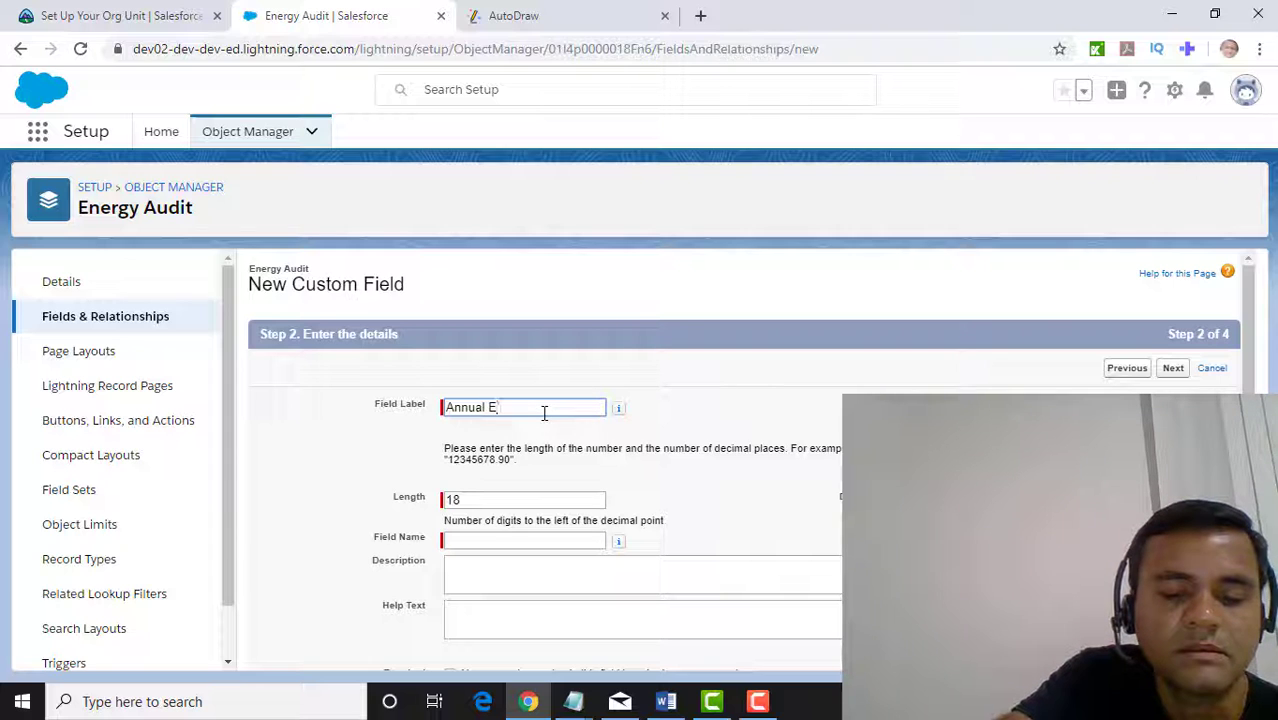
pyautogui.write('nerfgy ')
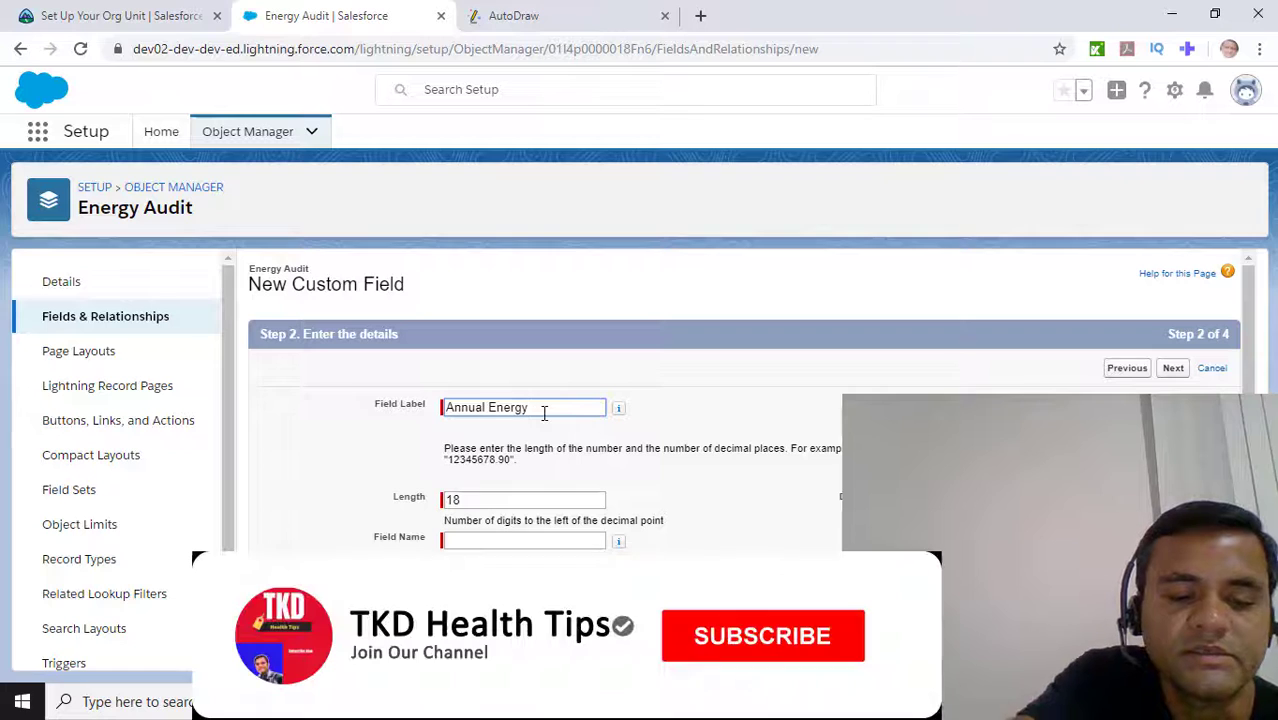
pyautogui.write('Usage ')
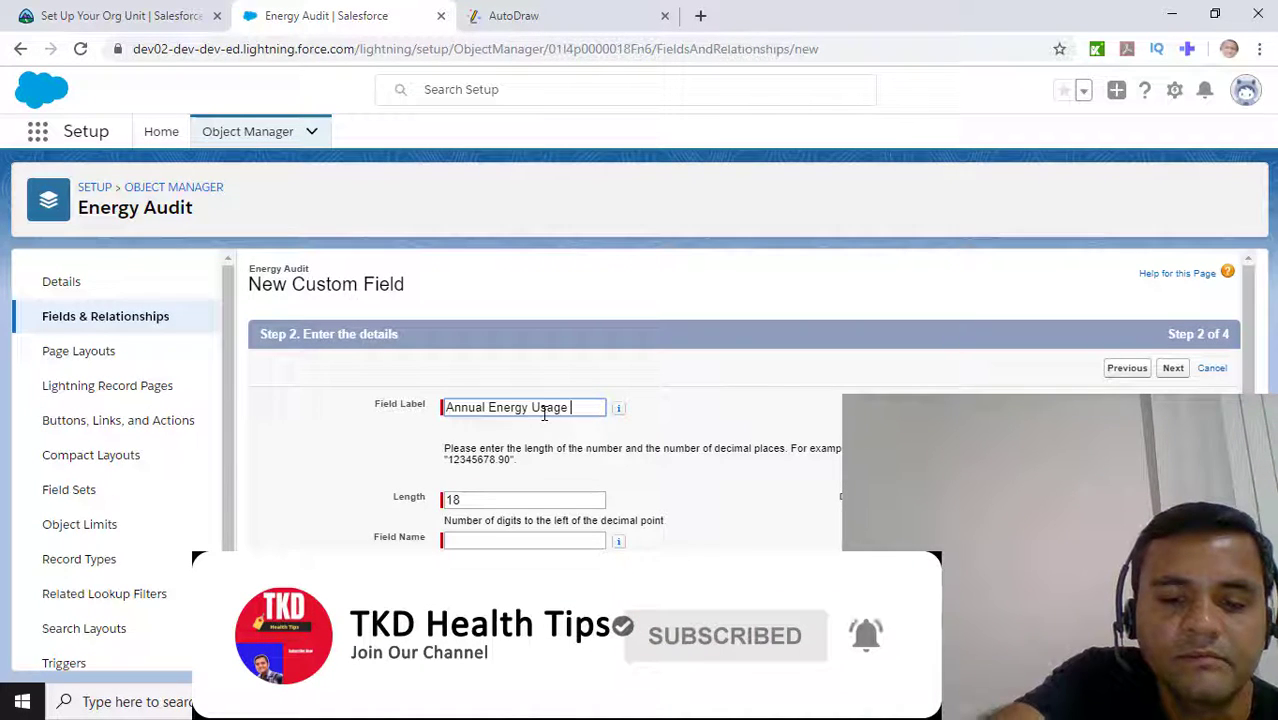
pyautogui.write('(k')
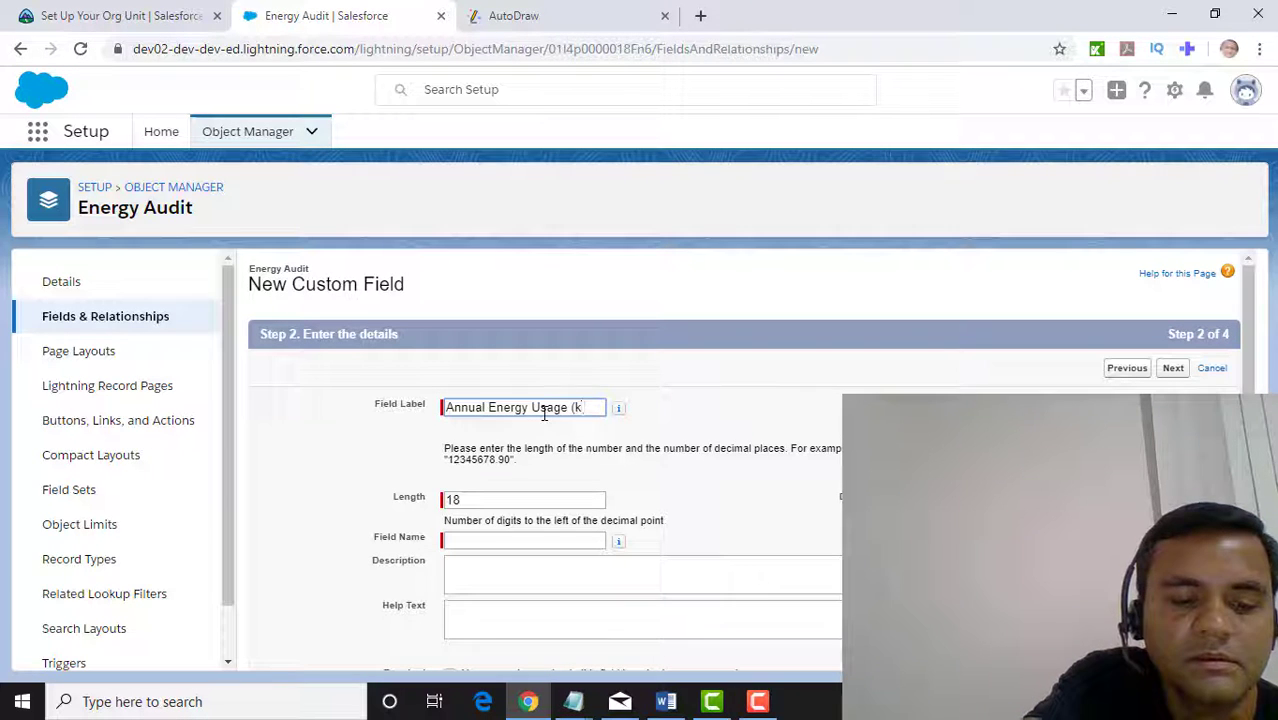
pyautogui.write('Wh')
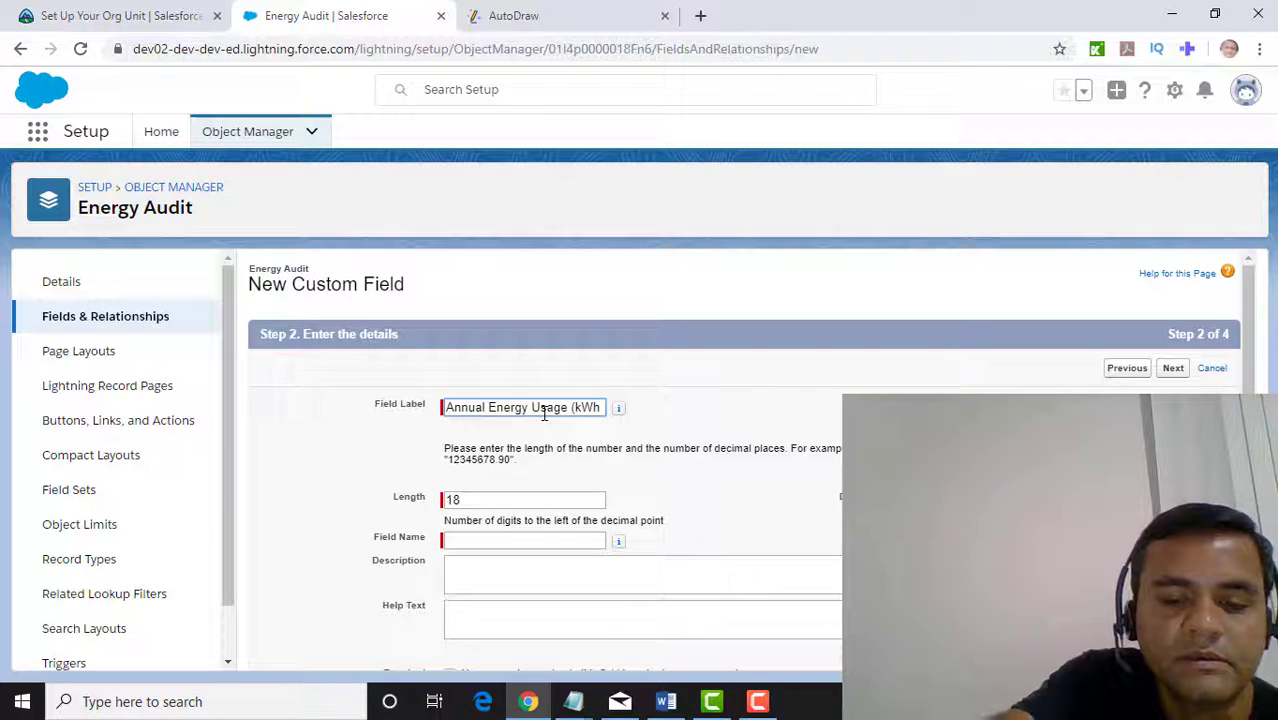
pyautogui.write(')')
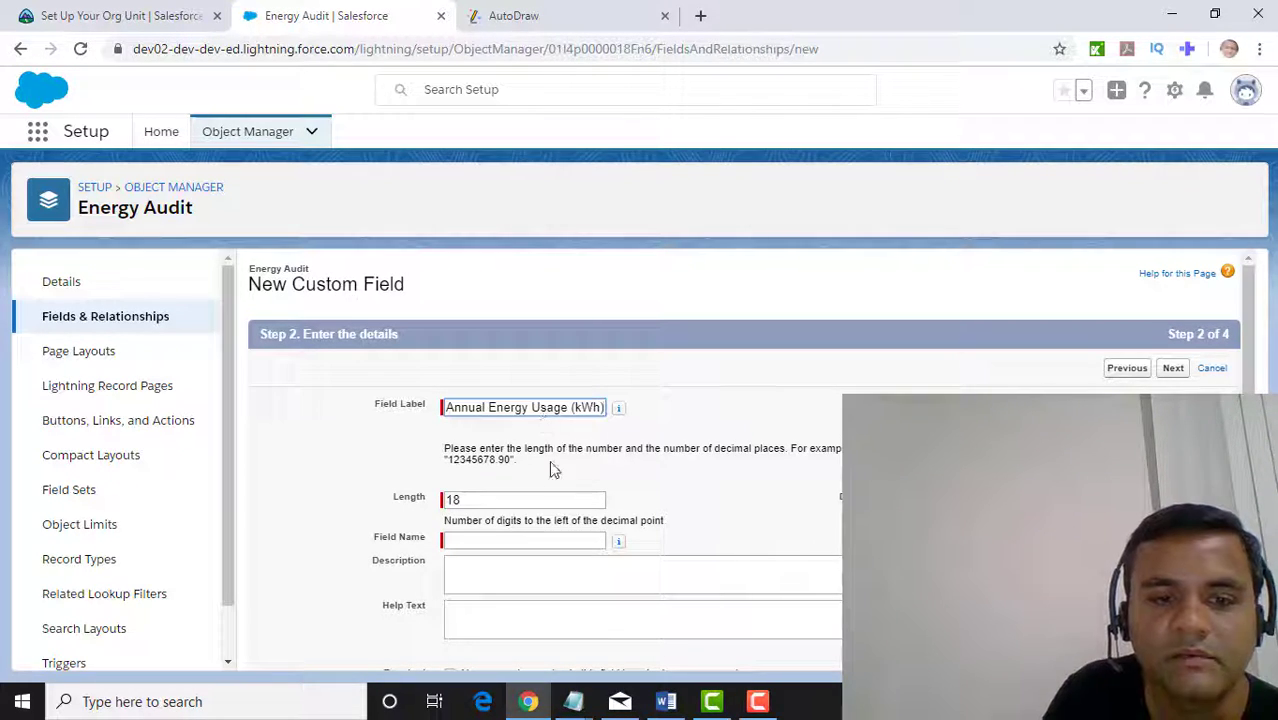
pyautogui.click(511, 505)
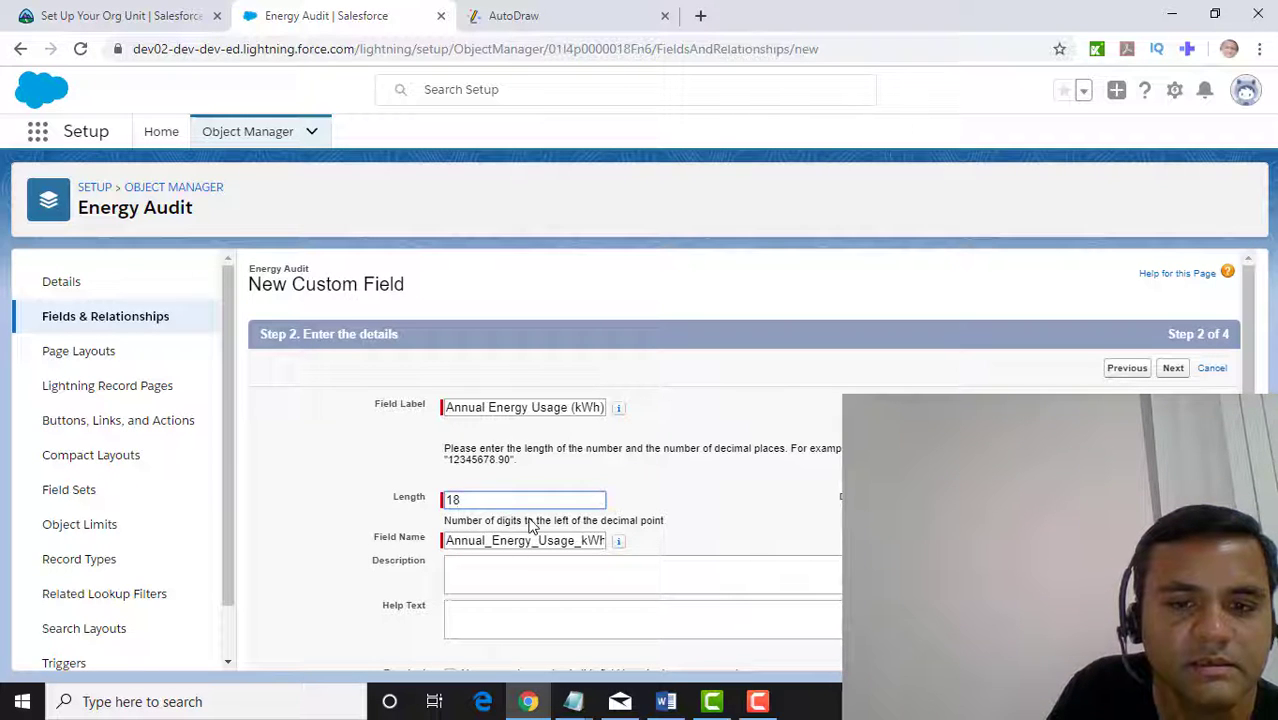
# Make the Annual Energy Usage (kWh) field always required and save it with the default profile access and Energy Audit Layout placement
pyautogui.scroll(-2, 565, 565)
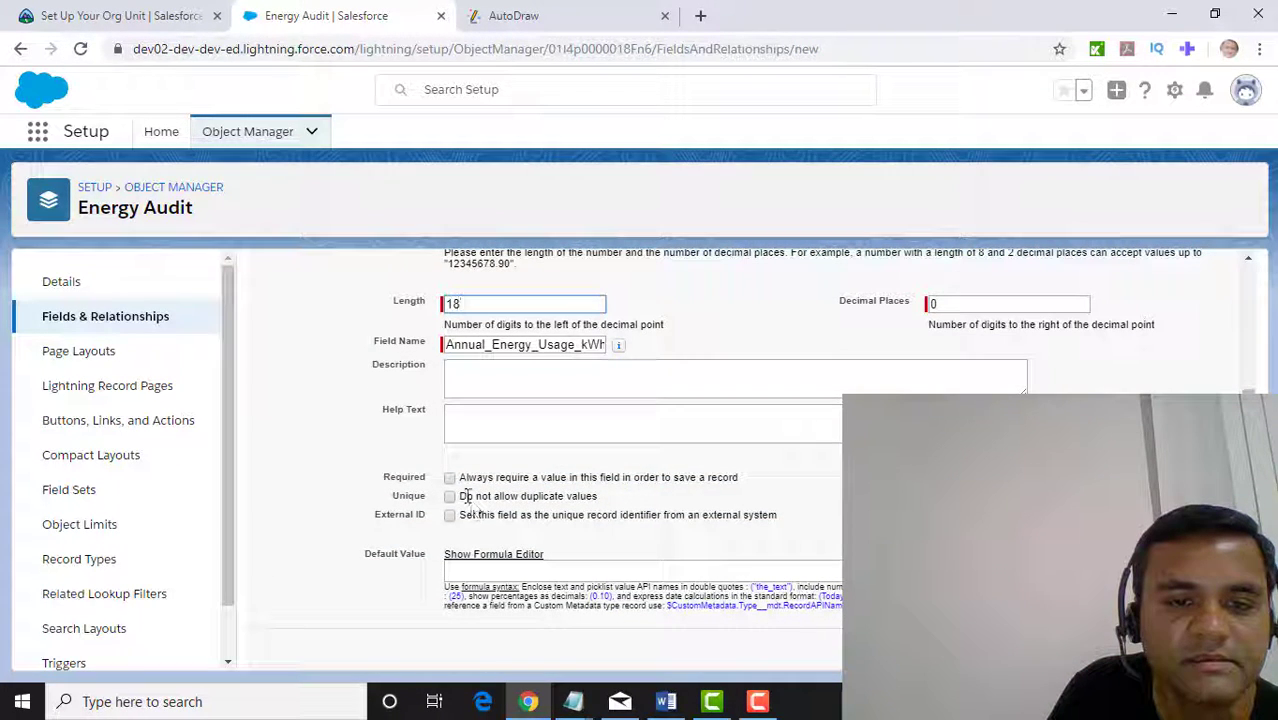
pyautogui.click(450, 480)
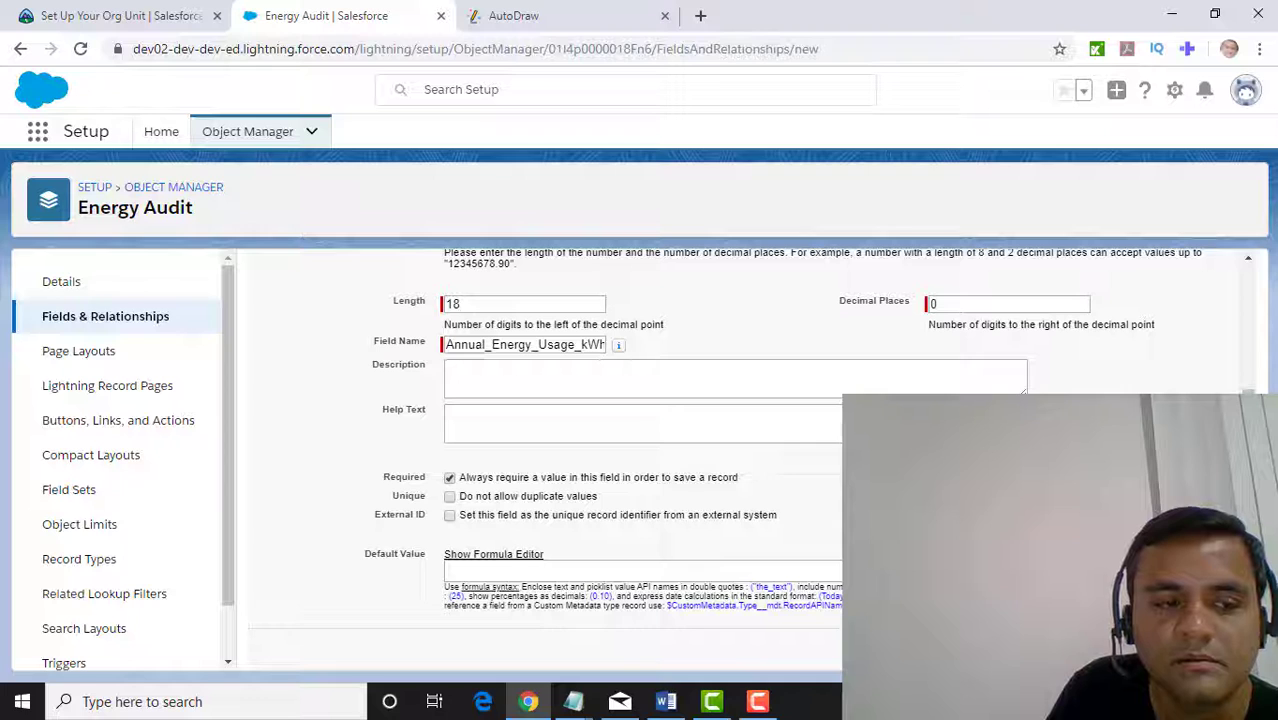
pyautogui.click(1173, 645)
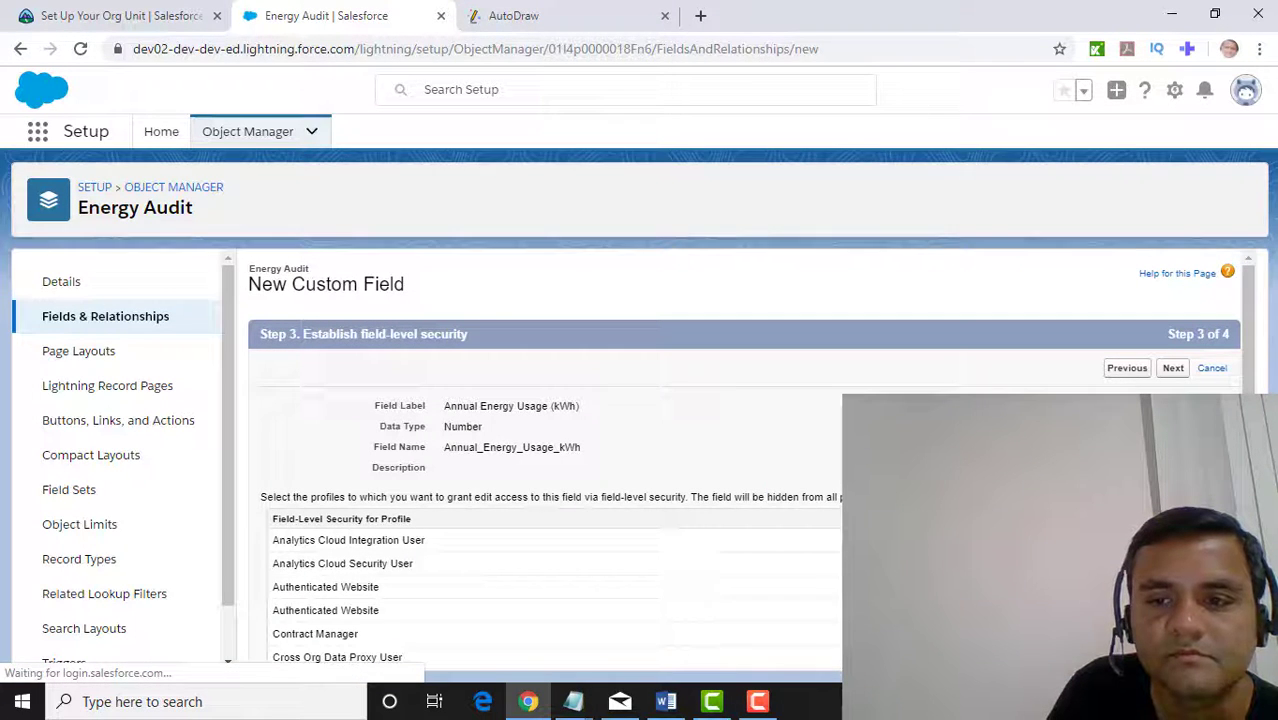
pyautogui.click(1188, 370)
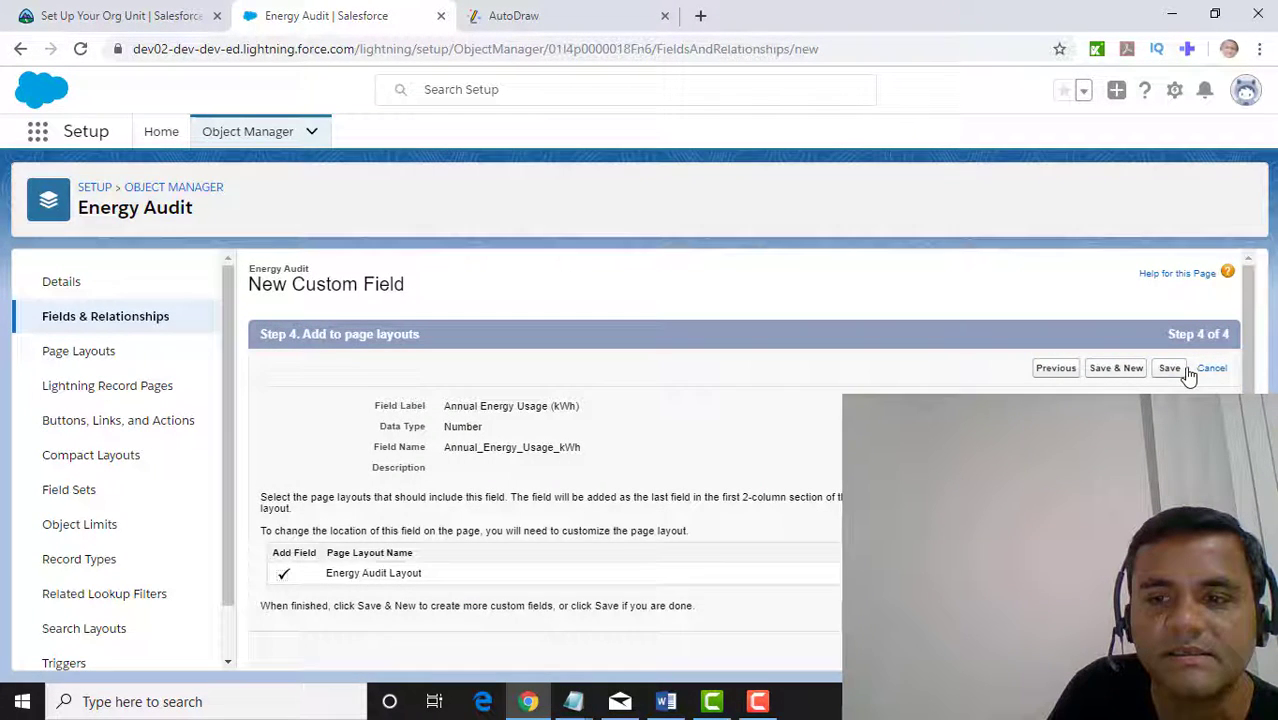
pyautogui.click(1181, 371)
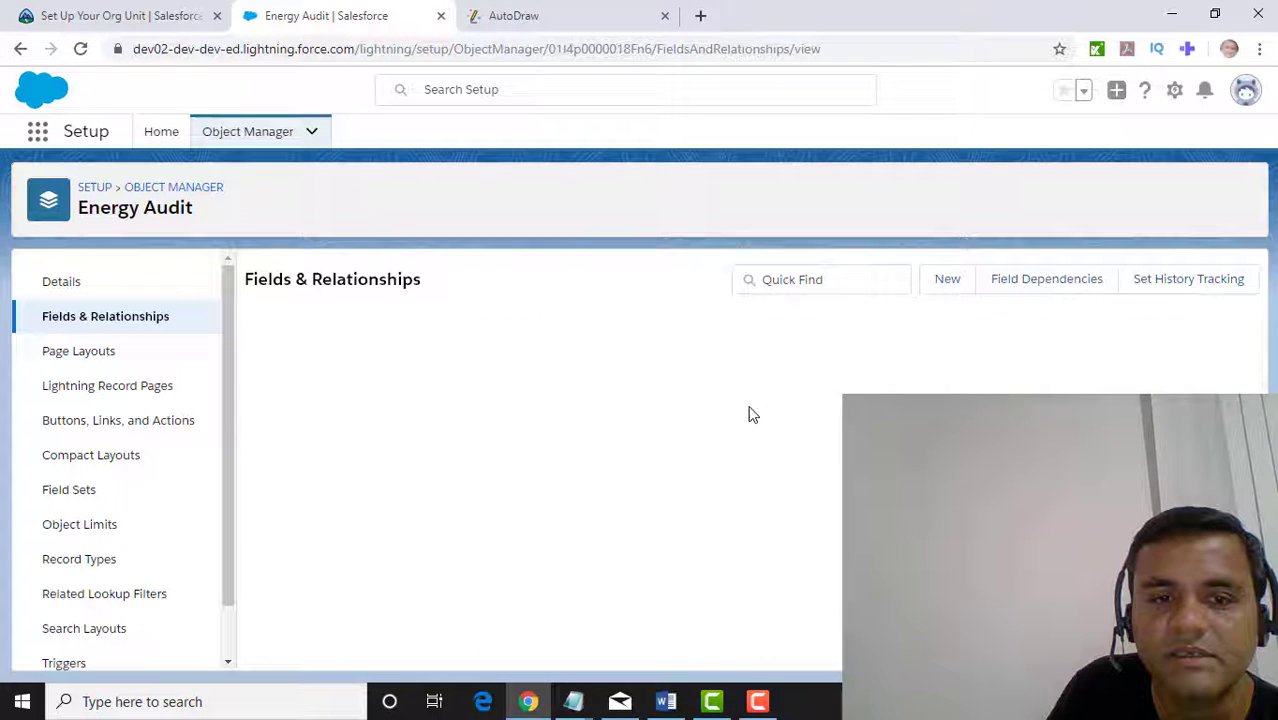
# Start another custom field on the Energy Audit object with the Text Area data type and proceed to its details
pyautogui.click(952, 288)
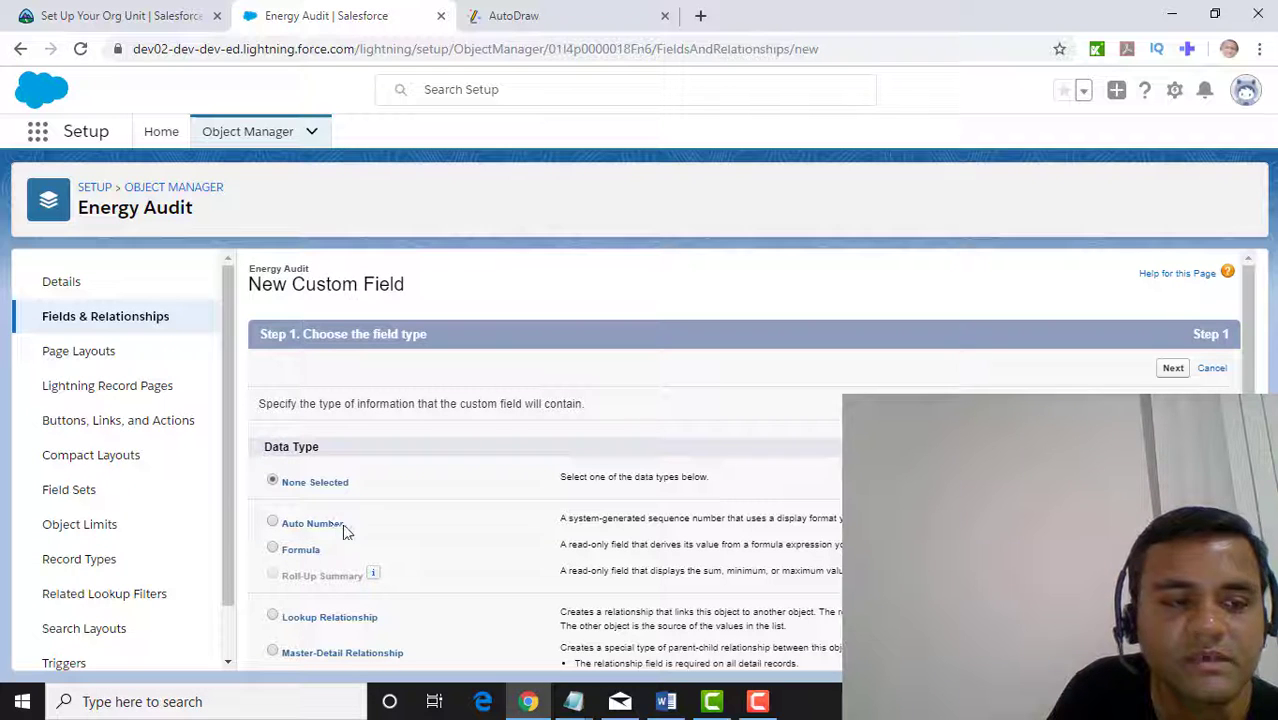
pyautogui.scroll(-2, 445, 542)
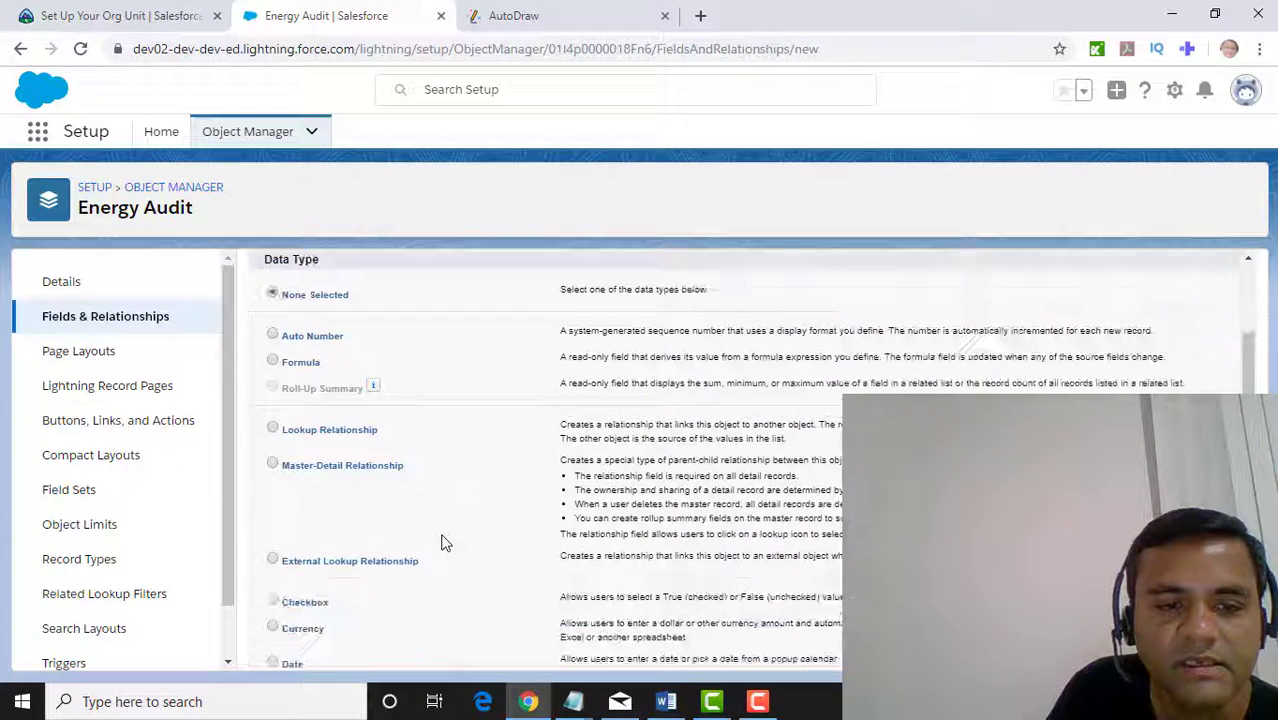
pyautogui.scroll(-1, 445, 542)
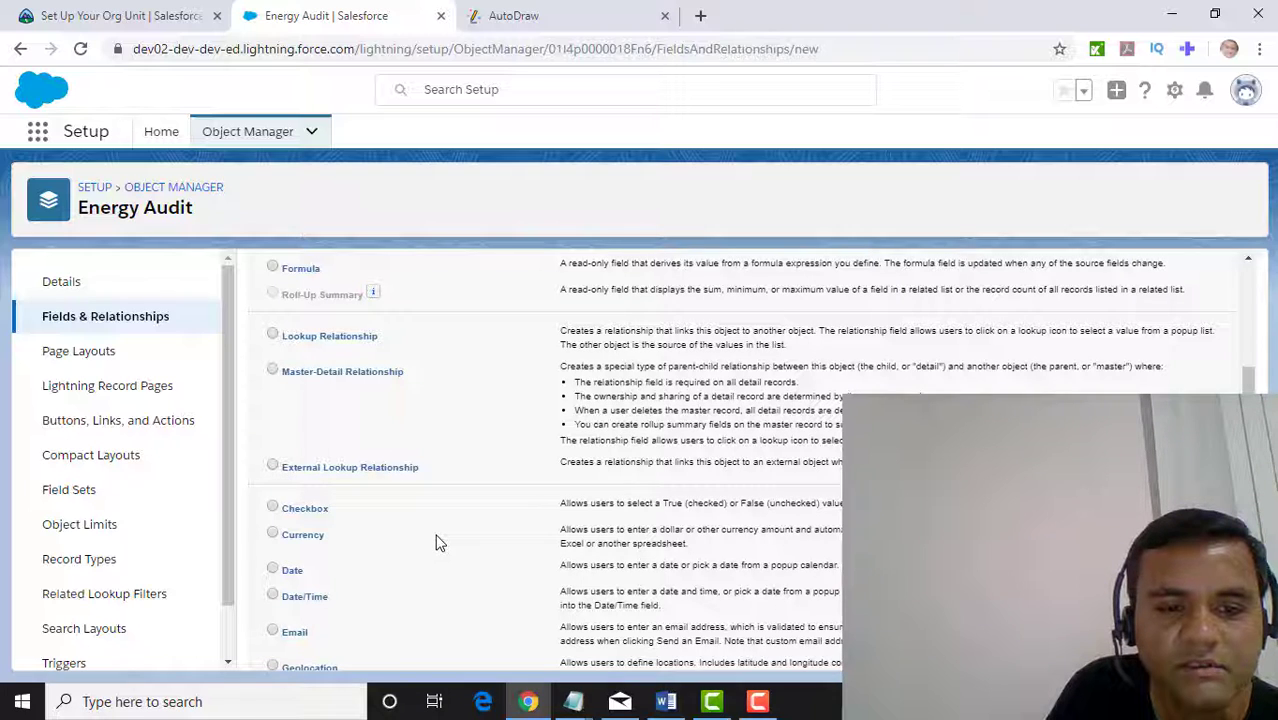
pyautogui.scroll(-4, 437, 542)
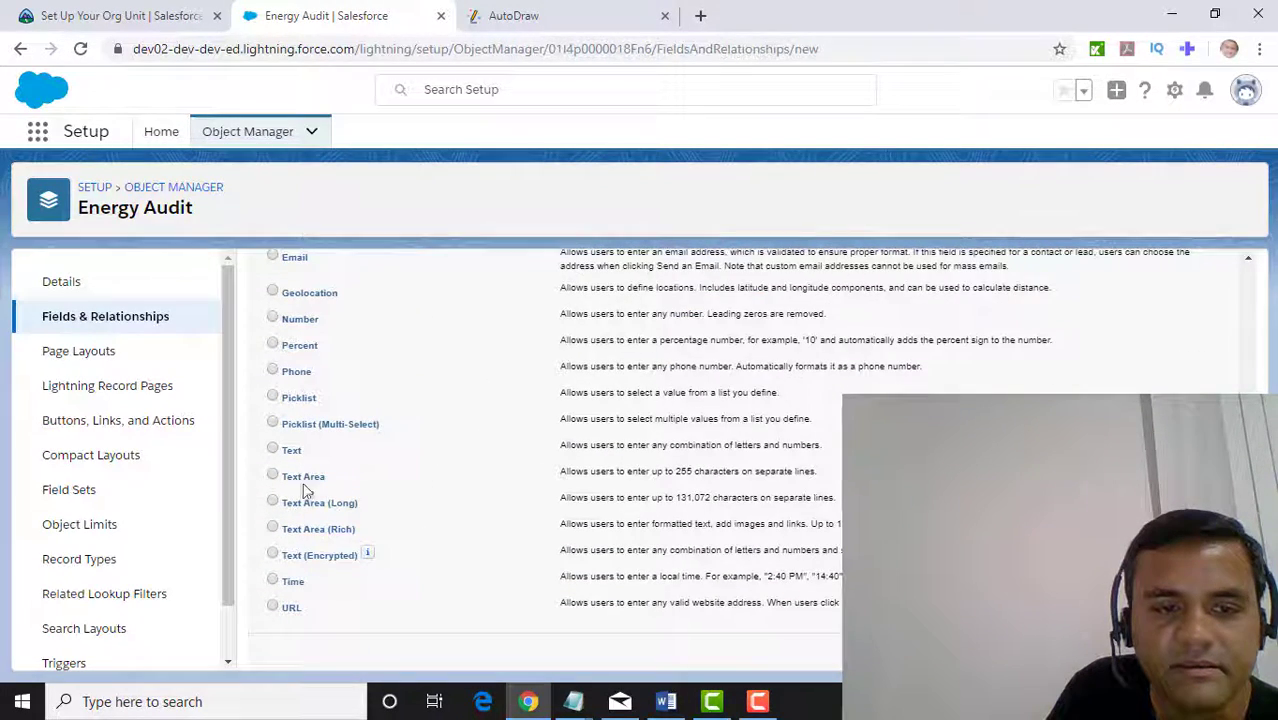
pyautogui.click(272, 476)
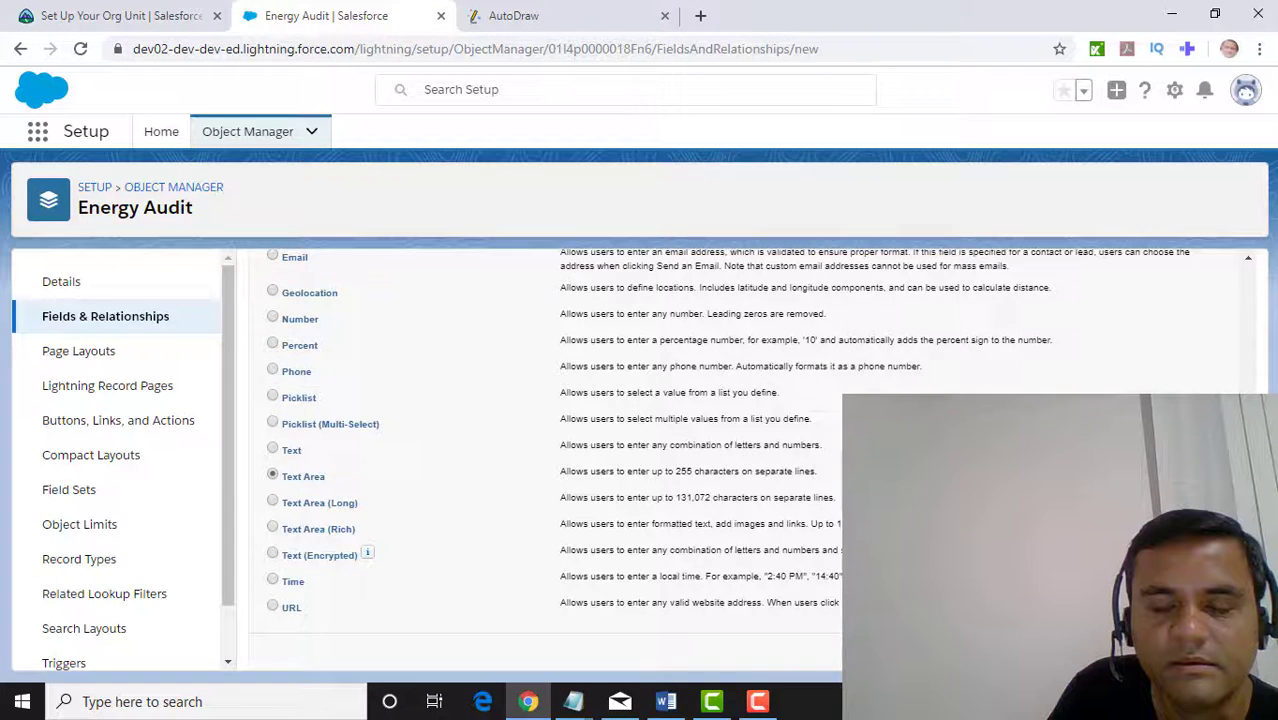
pyautogui.click(1173, 651)
# Label the new text area field "Audit Notes" and let its field name fill in from the label
pyautogui.click(563, 411)
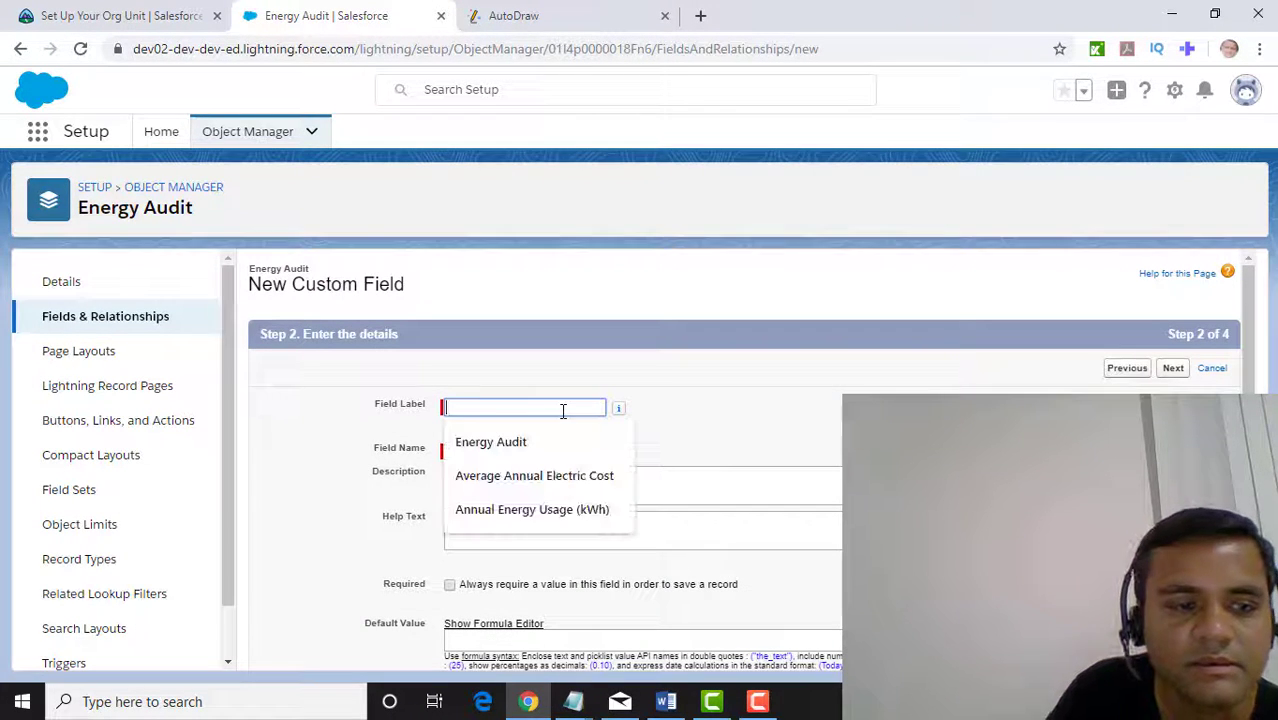
pyautogui.write('A')
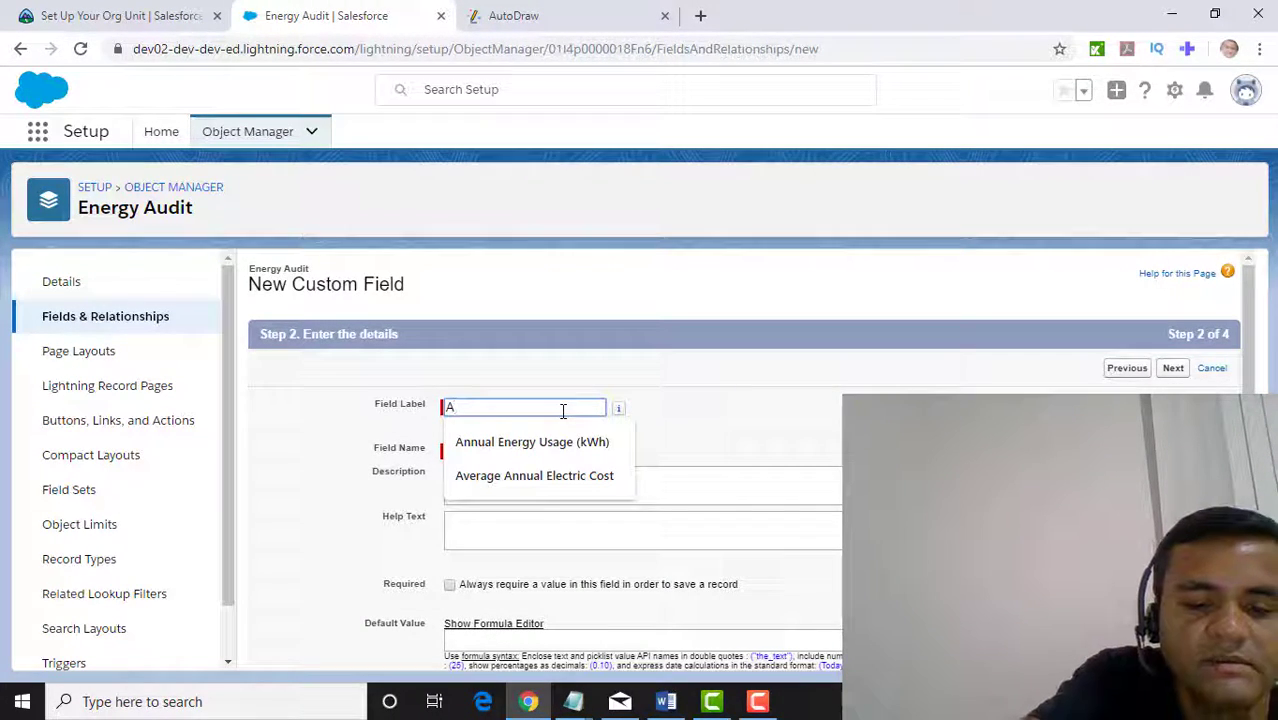
pyautogui.write('udit')
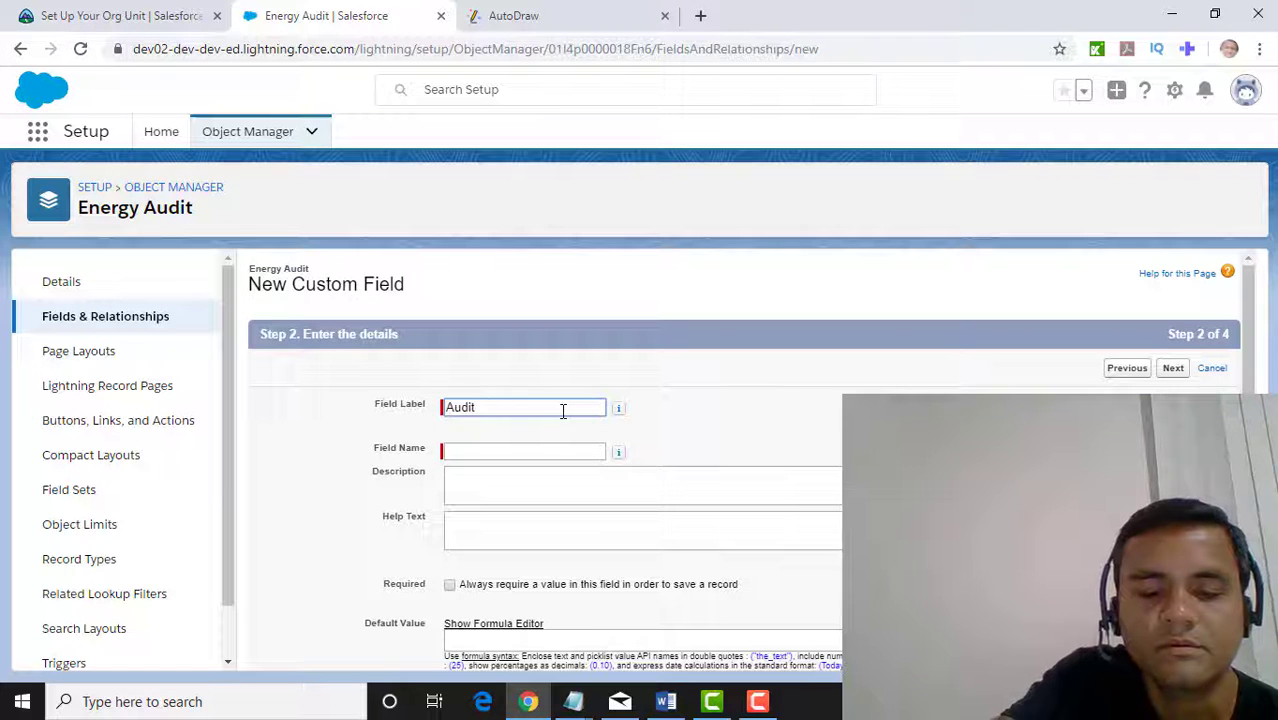
pyautogui.write(' Notes')
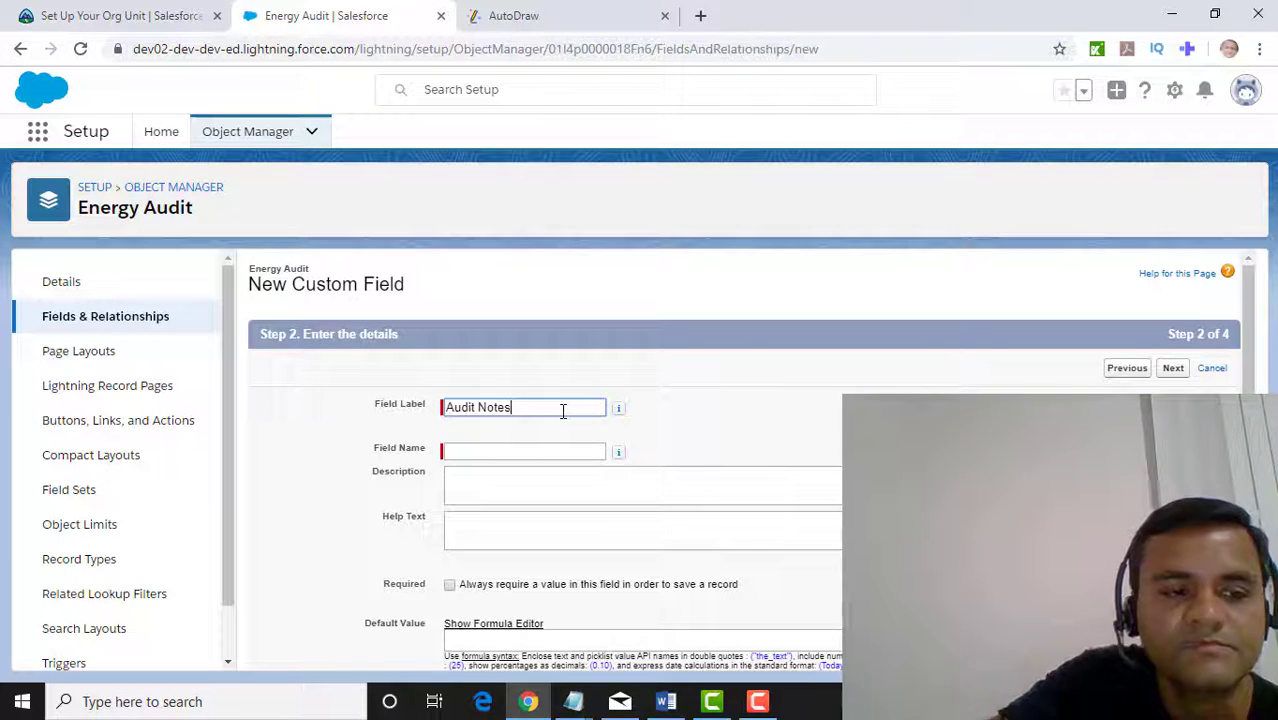
pyautogui.click(553, 451)
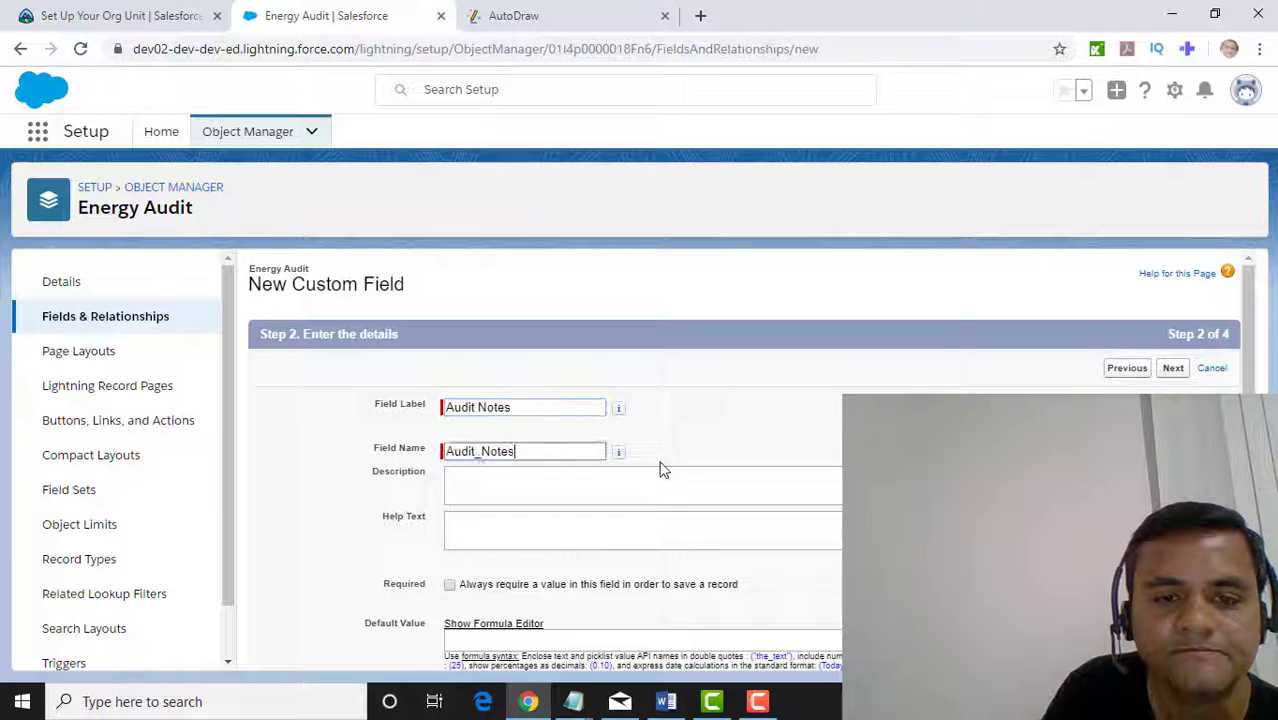
# Accept the default field-level security and Energy Audit Layout placement for the Audit Notes field, and save it
pyautogui.scroll(-1, 679, 472)
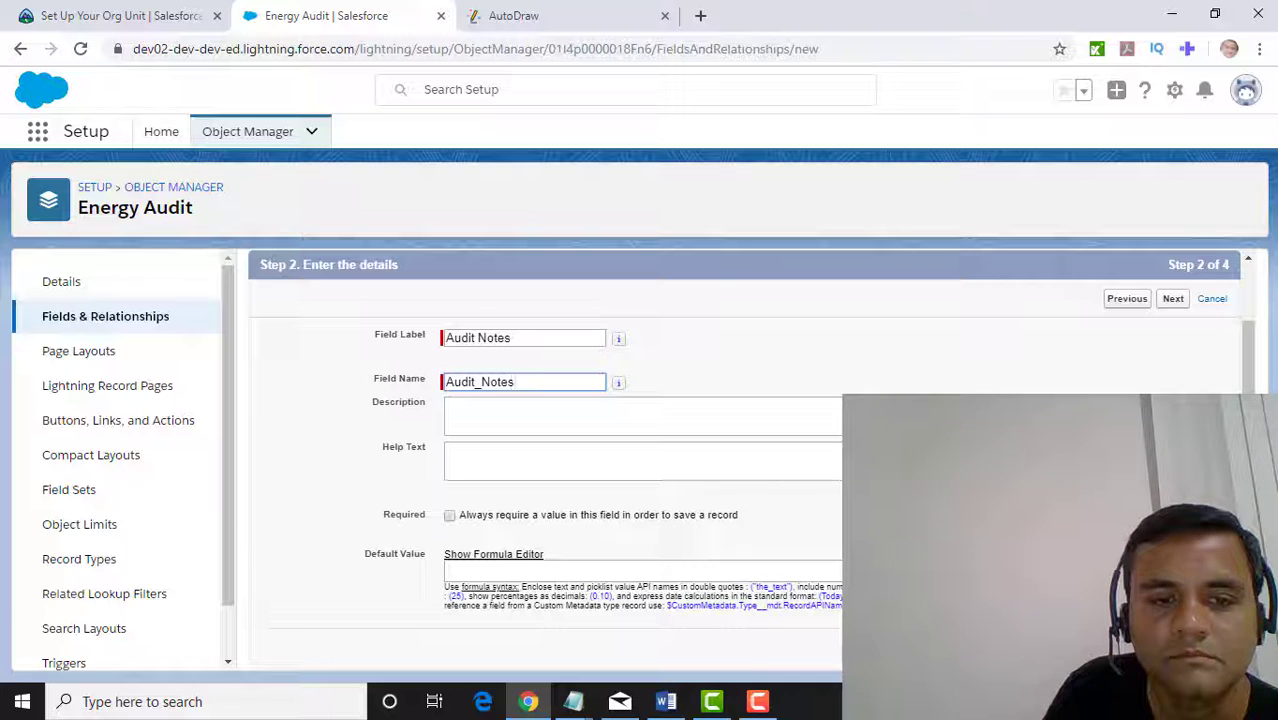
pyautogui.press('Return')
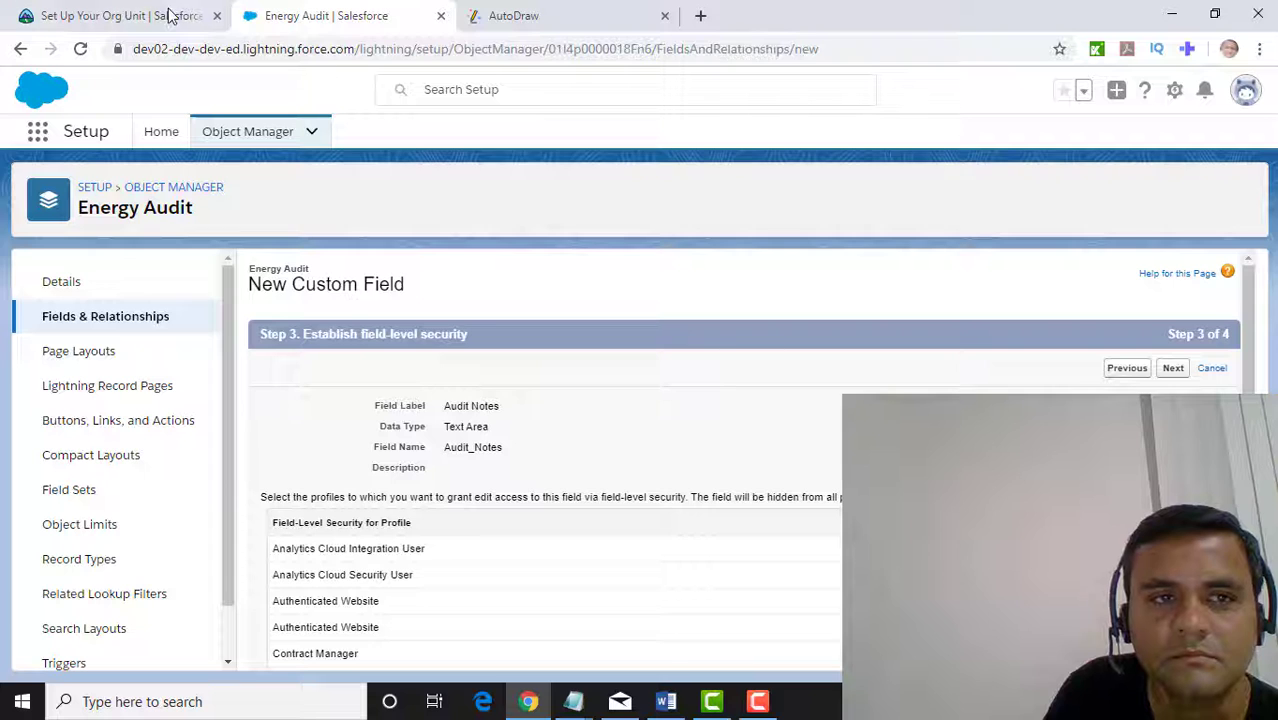
pyautogui.scroll(-9, 745, 460)
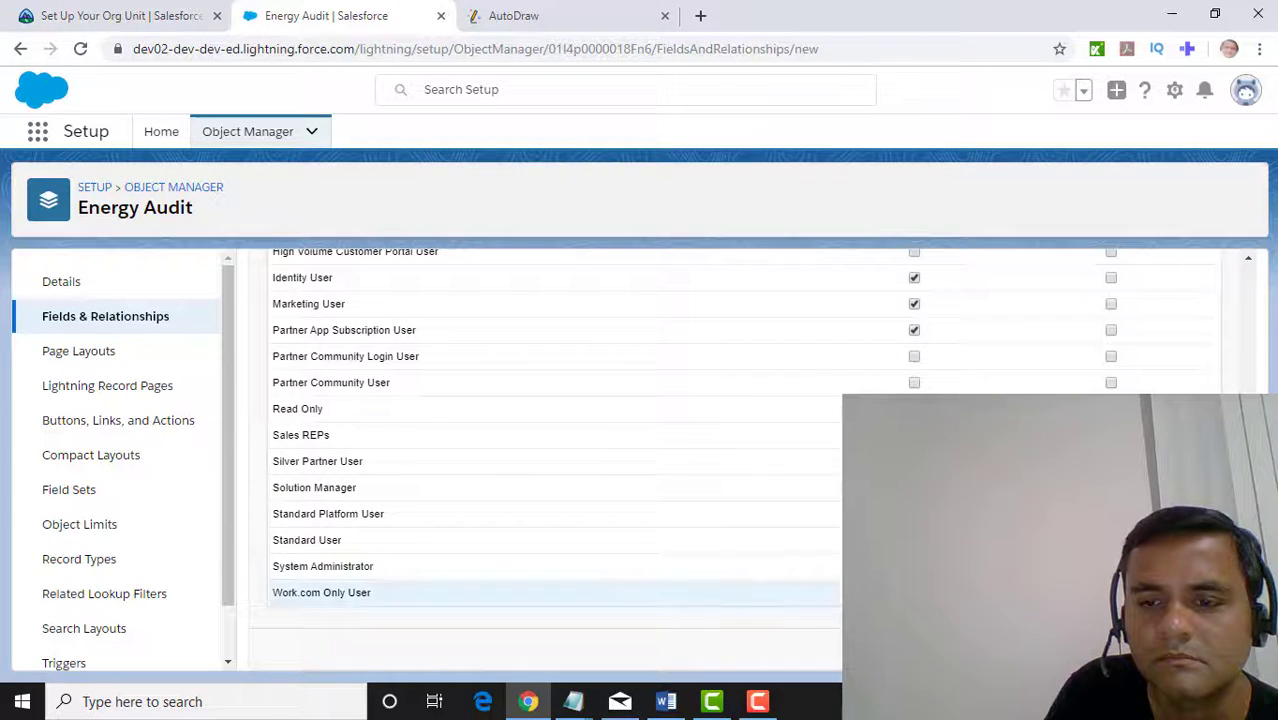
pyautogui.click(1168, 645)
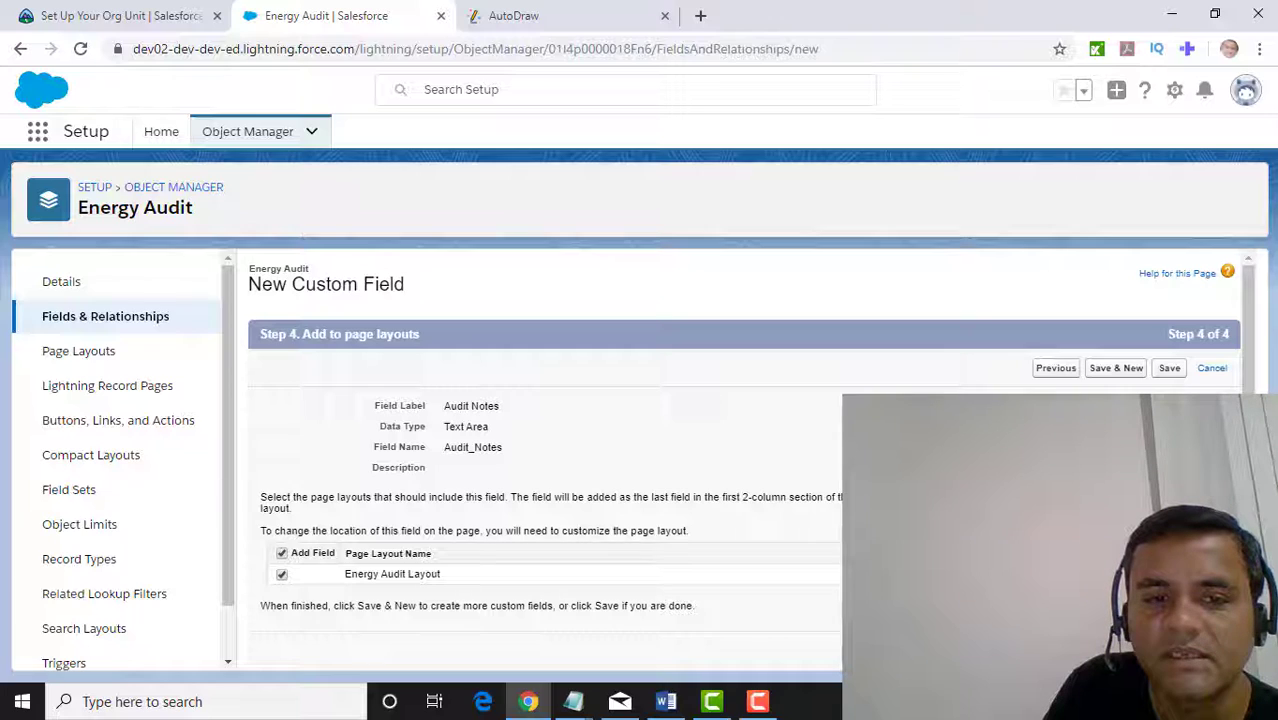
pyautogui.click(1169, 647)
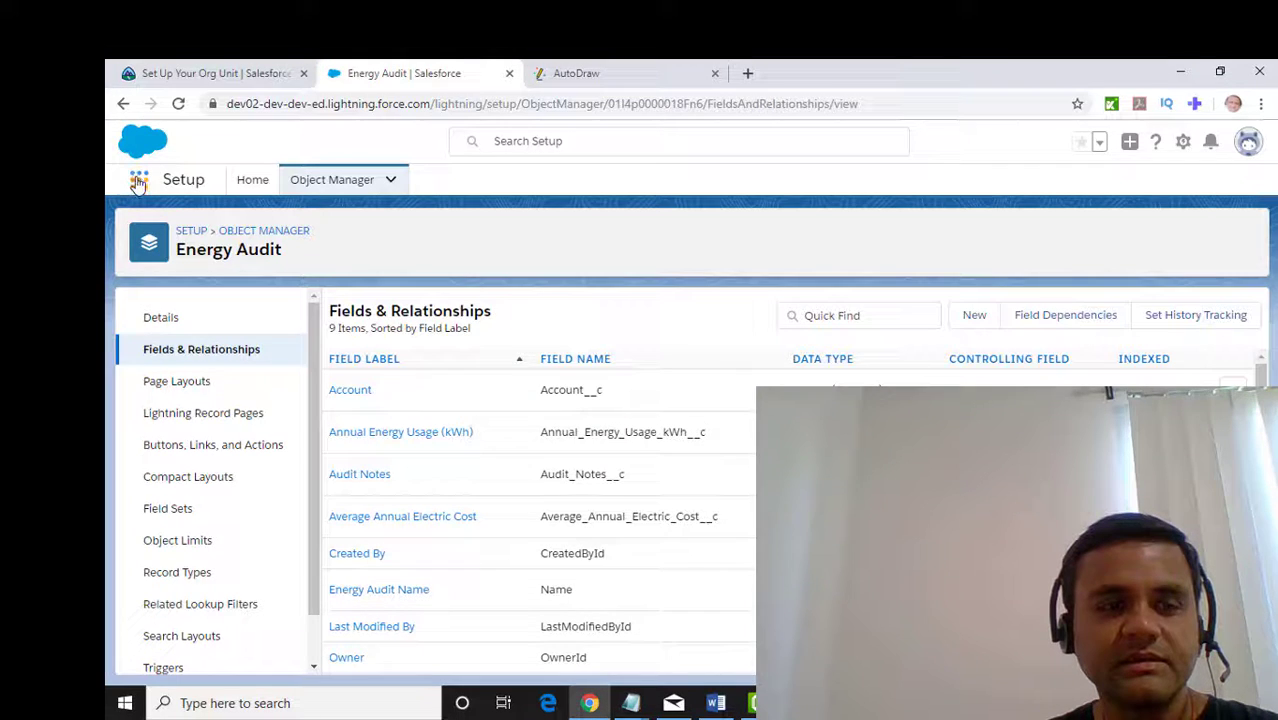
# Search the App Launcher for "energy" and open the Energy Audit item
pyautogui.click(140, 184)
pyautogui.click(588, 194)
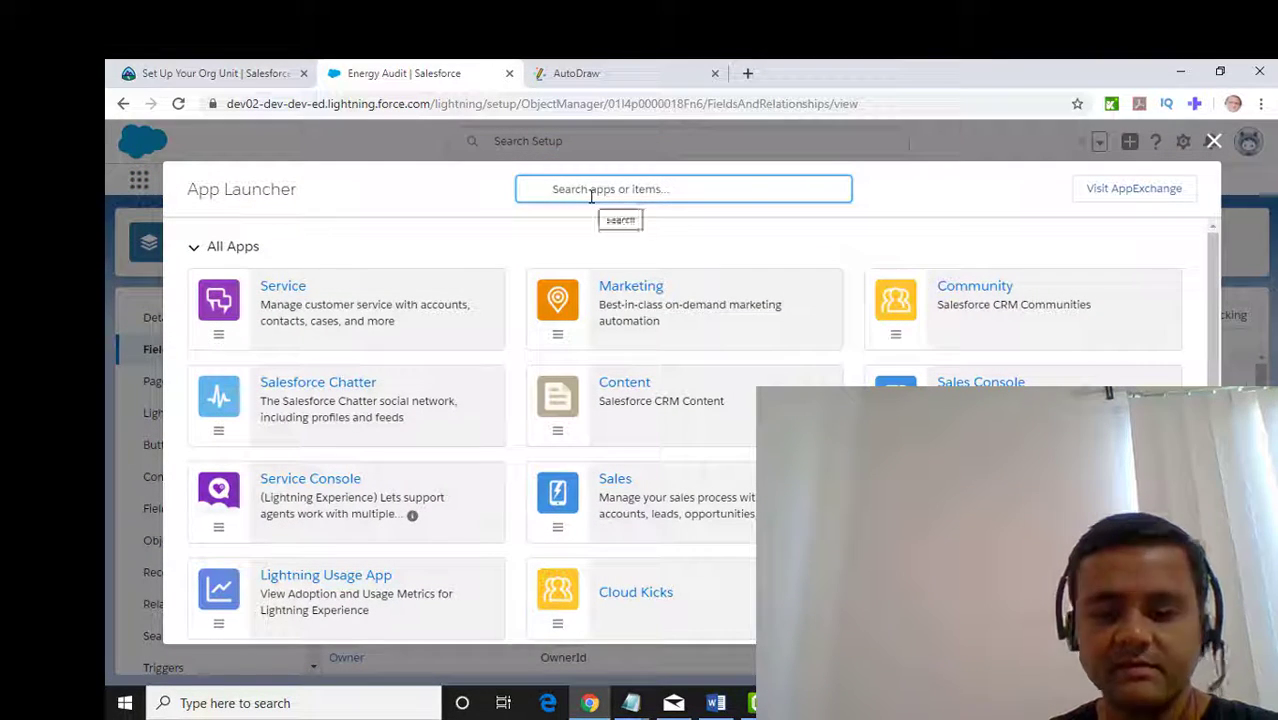
pyautogui.write('ener')
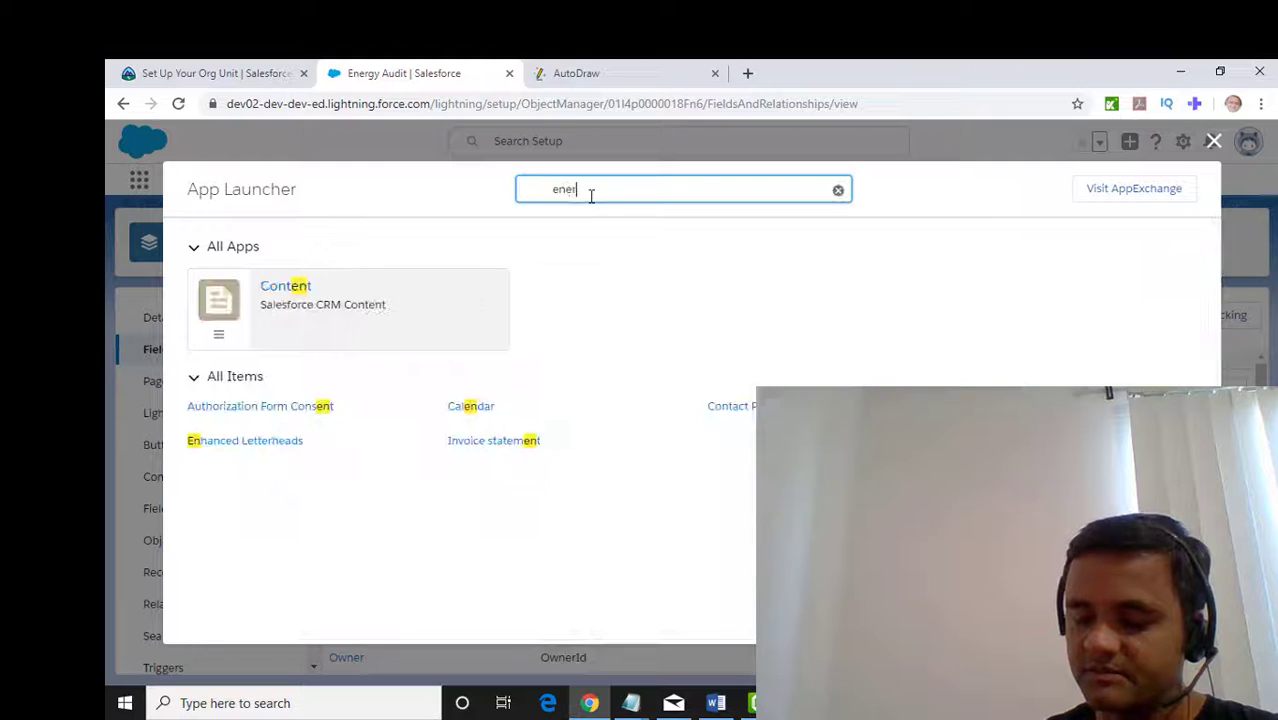
pyautogui.write('gy')
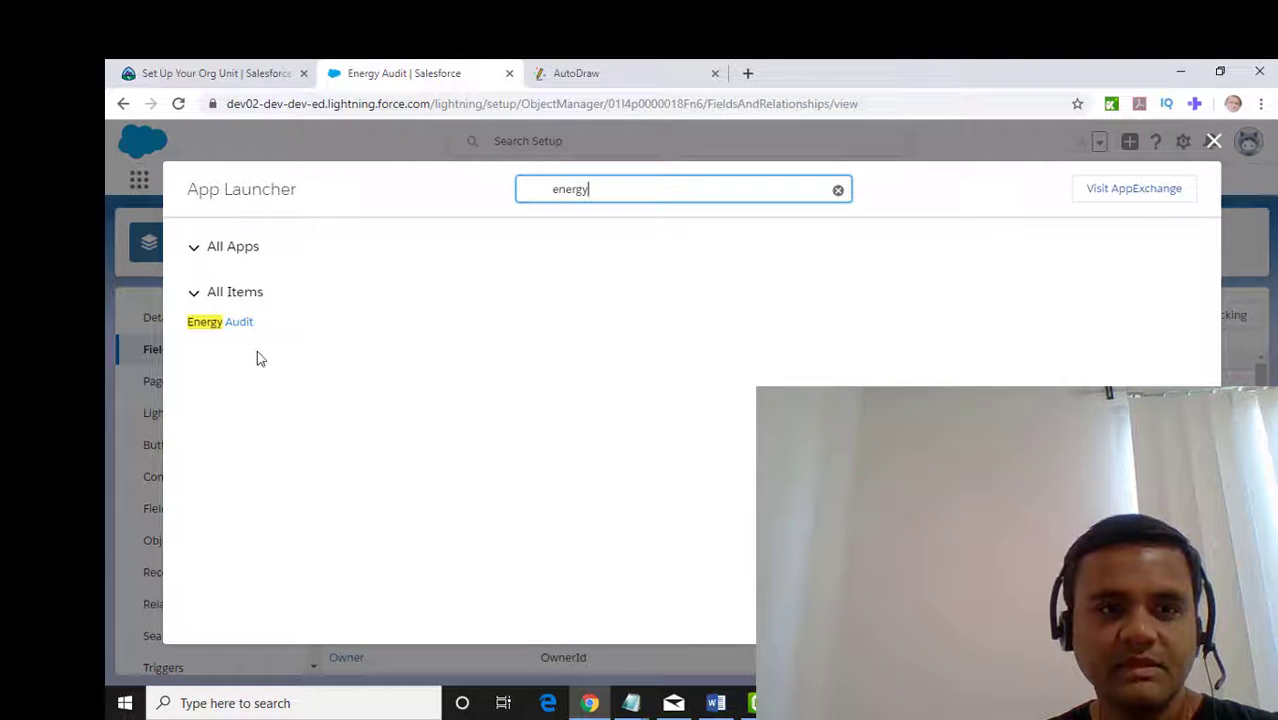
pyautogui.click(243, 331)
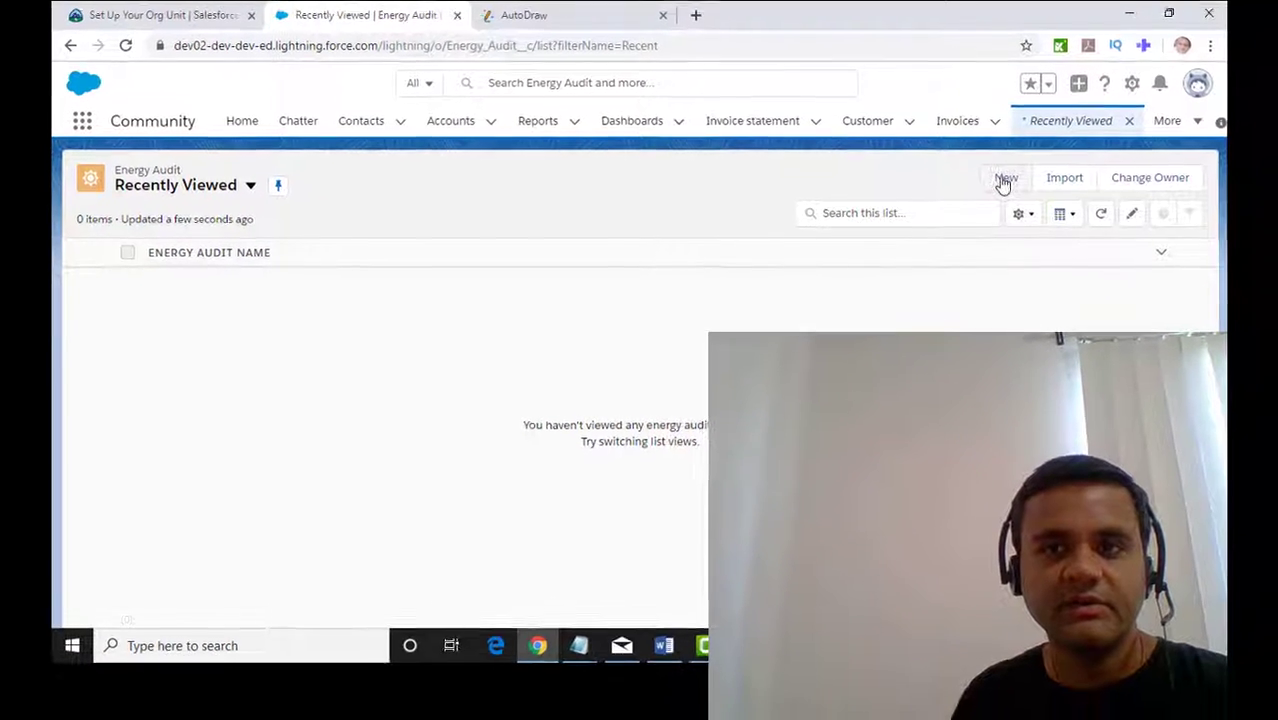
# Start a new Energy Audit record and name it "Reliance Major evaluation"
pyautogui.click(1056, 237)
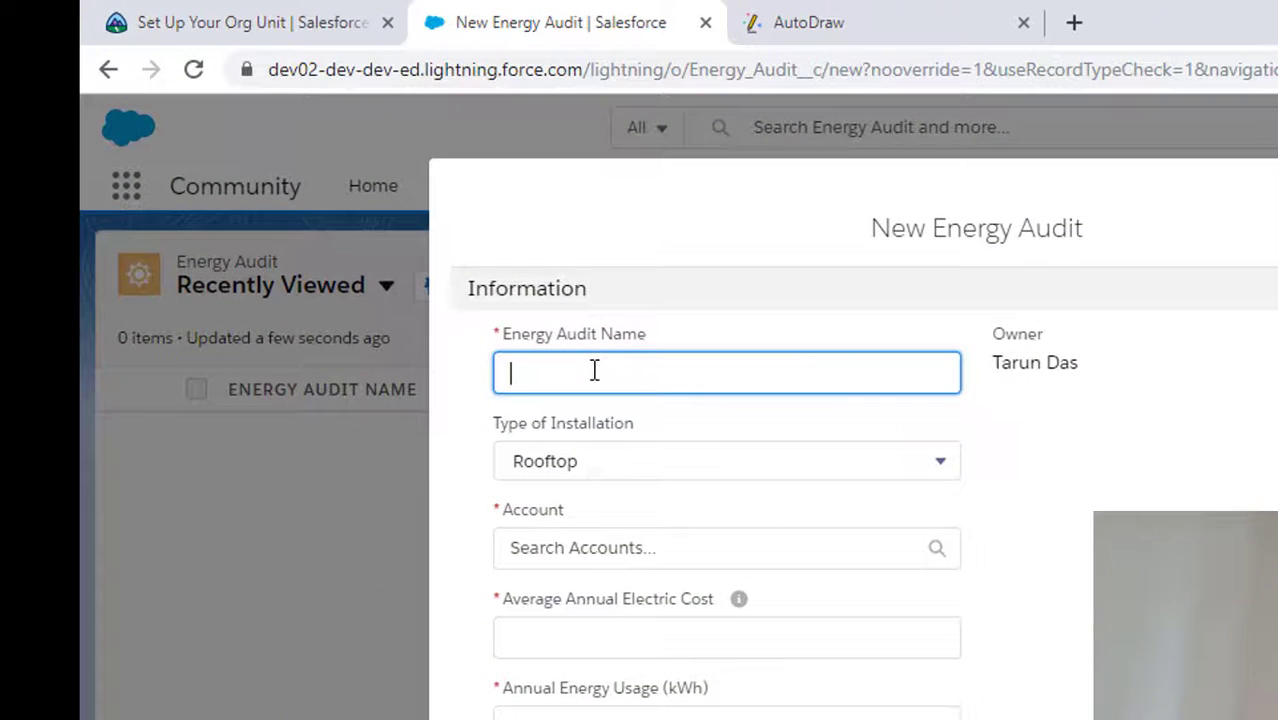
pyautogui.write('Reliance Major')
pyautogui.write('eva')
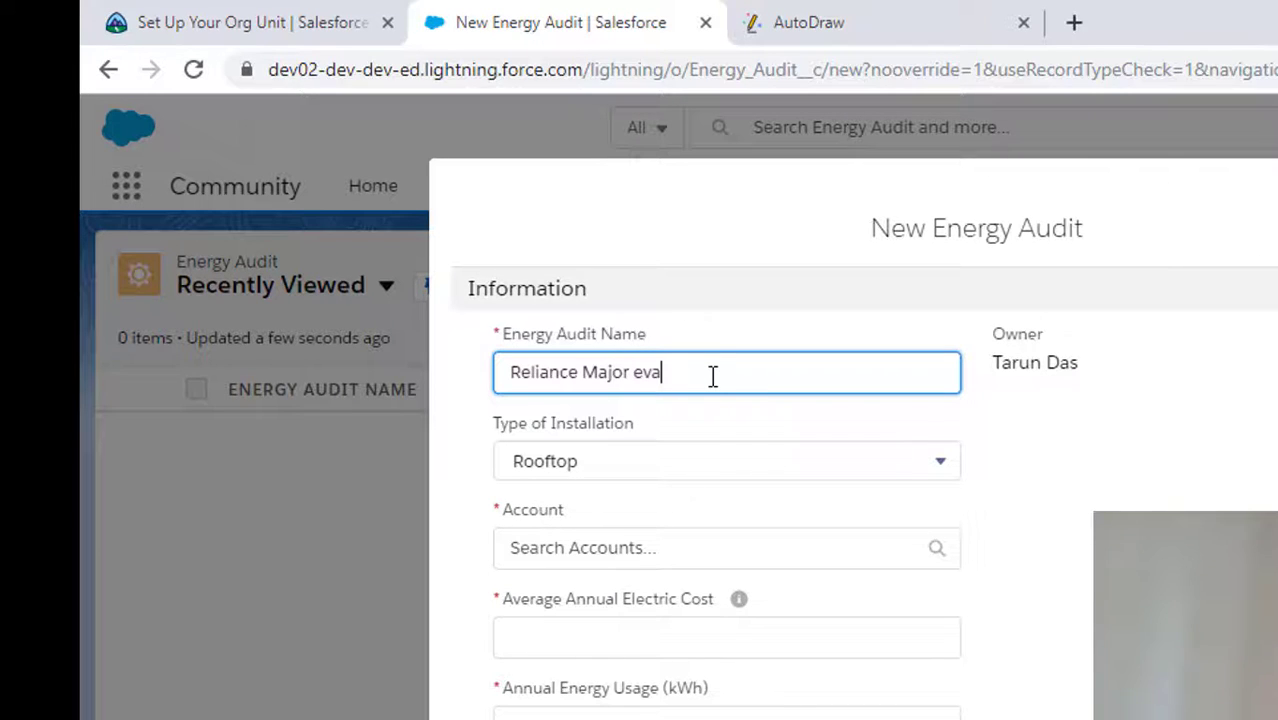
pyautogui.write('luation')
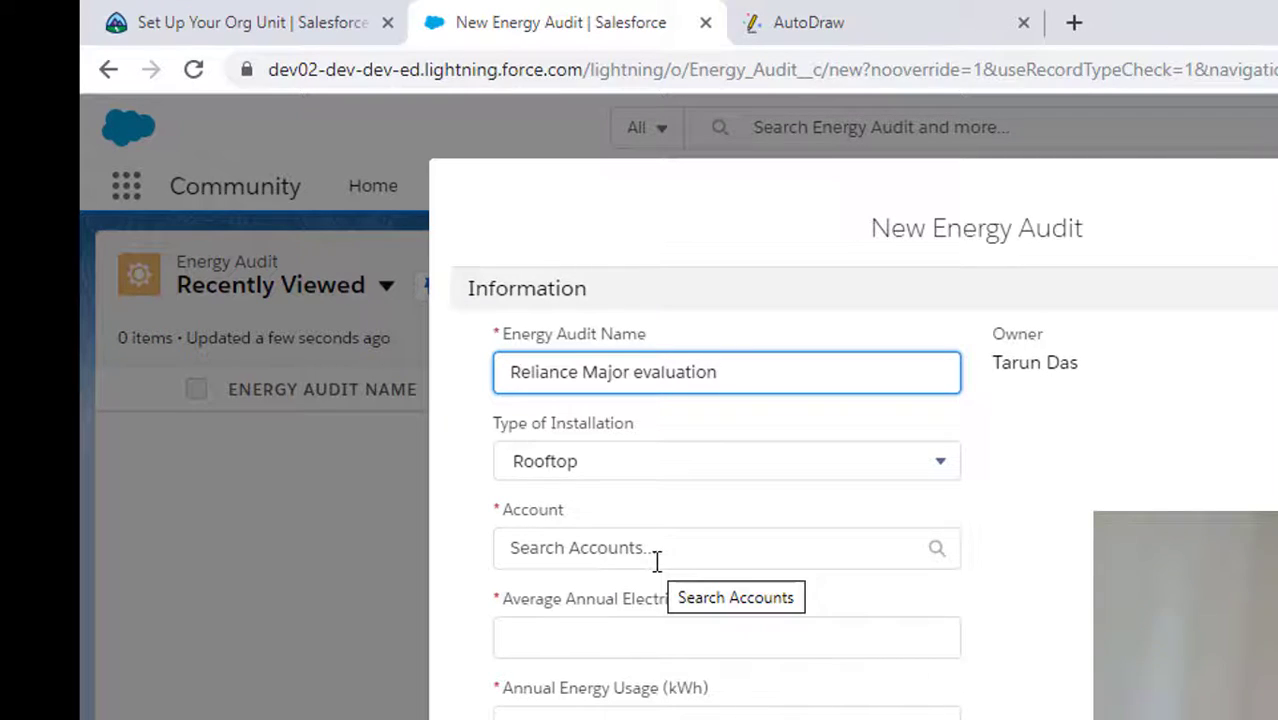
# Enter 1.86 as the Average Annual Electric Cost and 23 as the Annual Energy Usage (kWh)
pyautogui.click(658, 638)
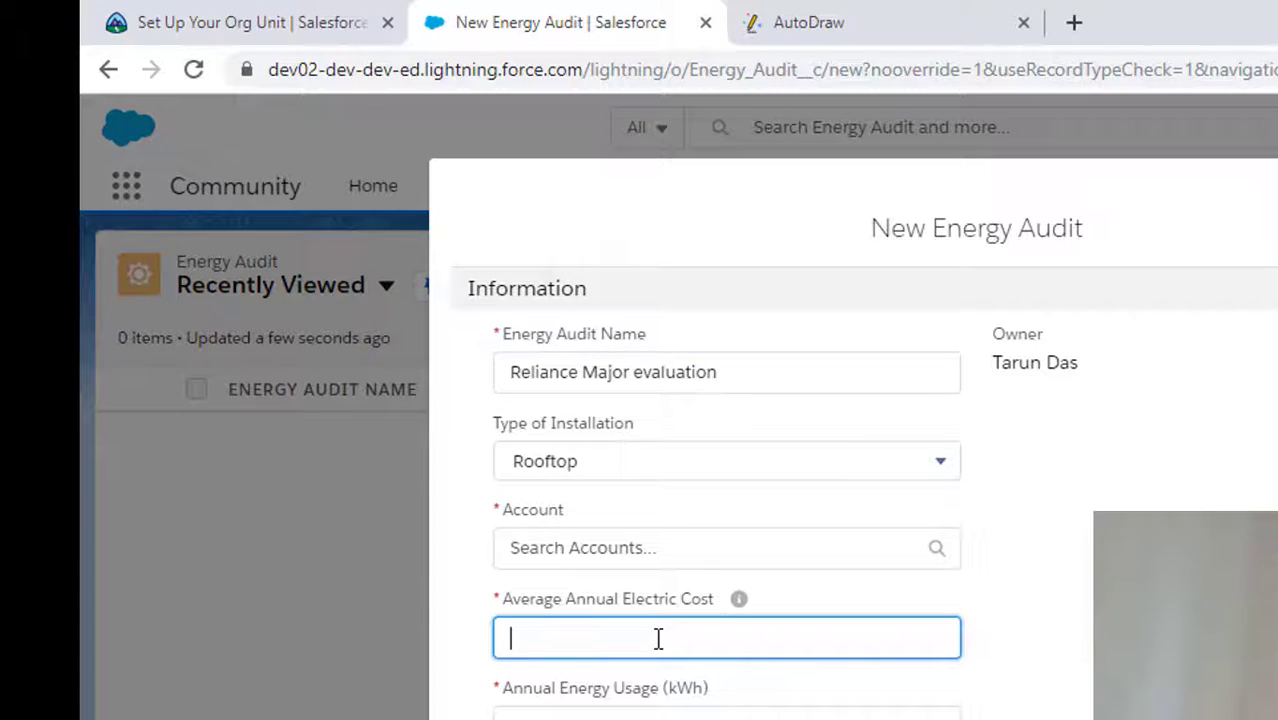
pyautogui.write('1.8')
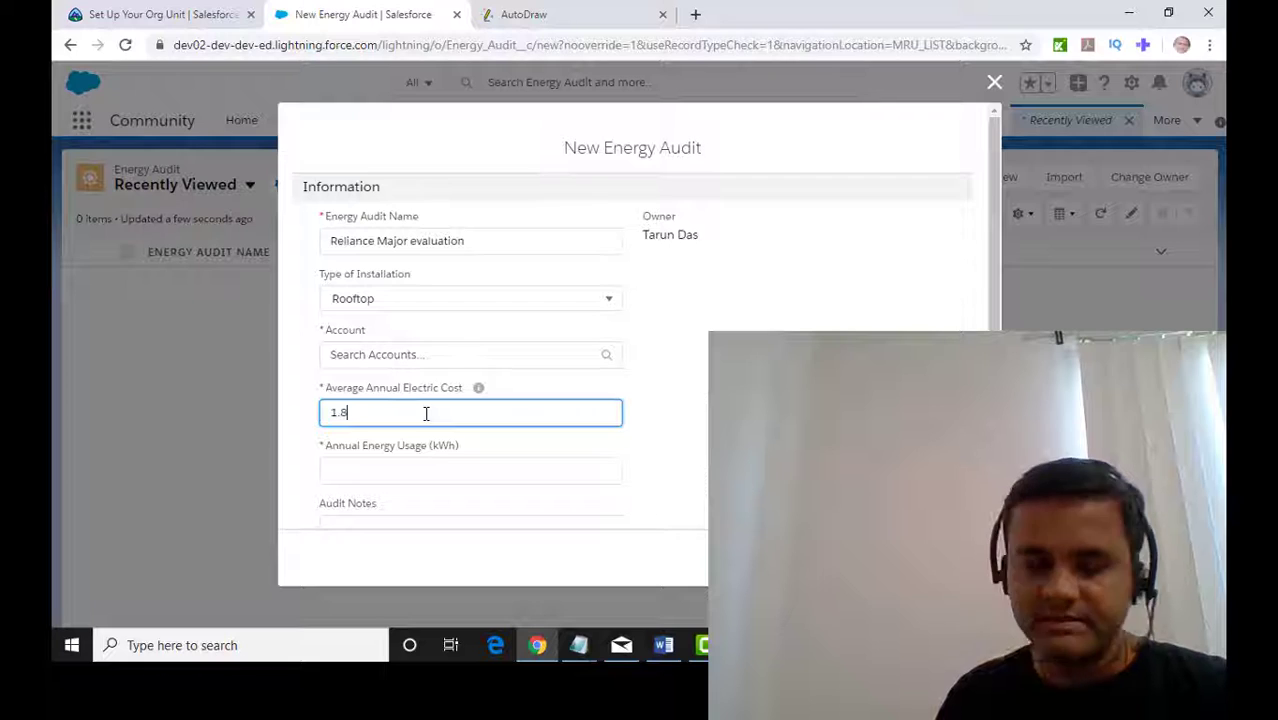
pyautogui.write('6')
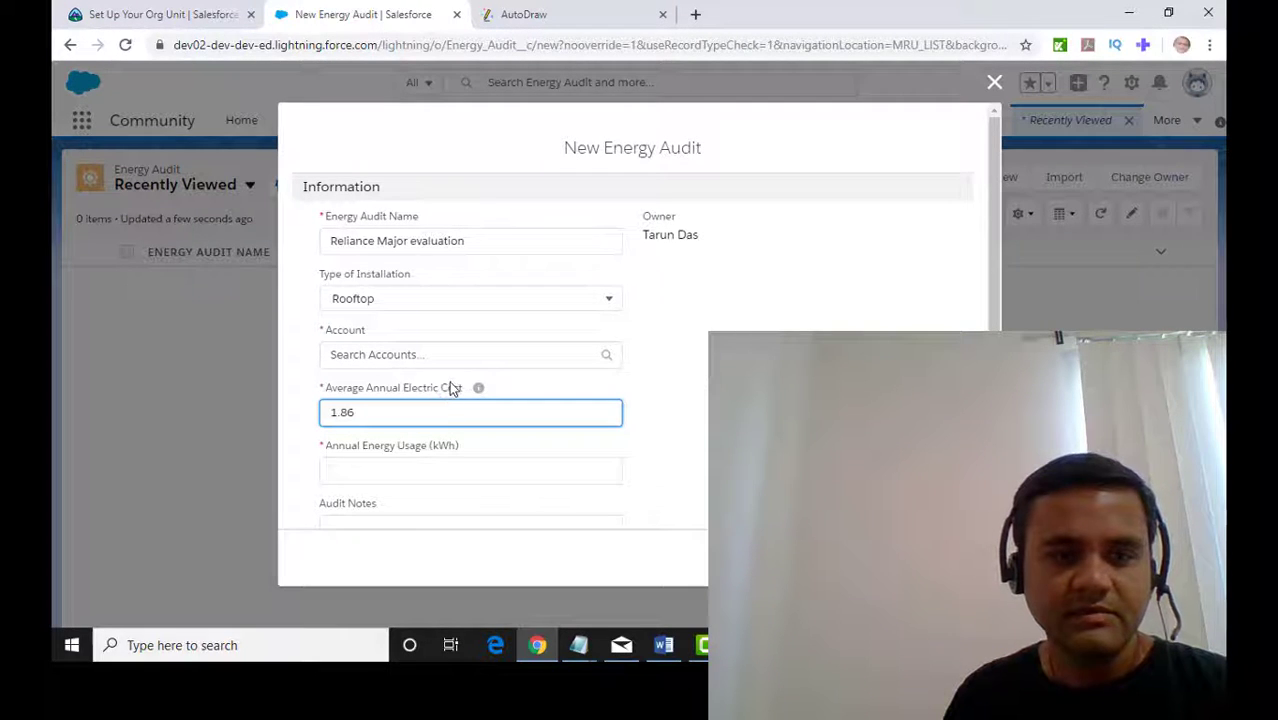
pyautogui.scroll(-1, 440, 395)
pyautogui.click(430, 398)
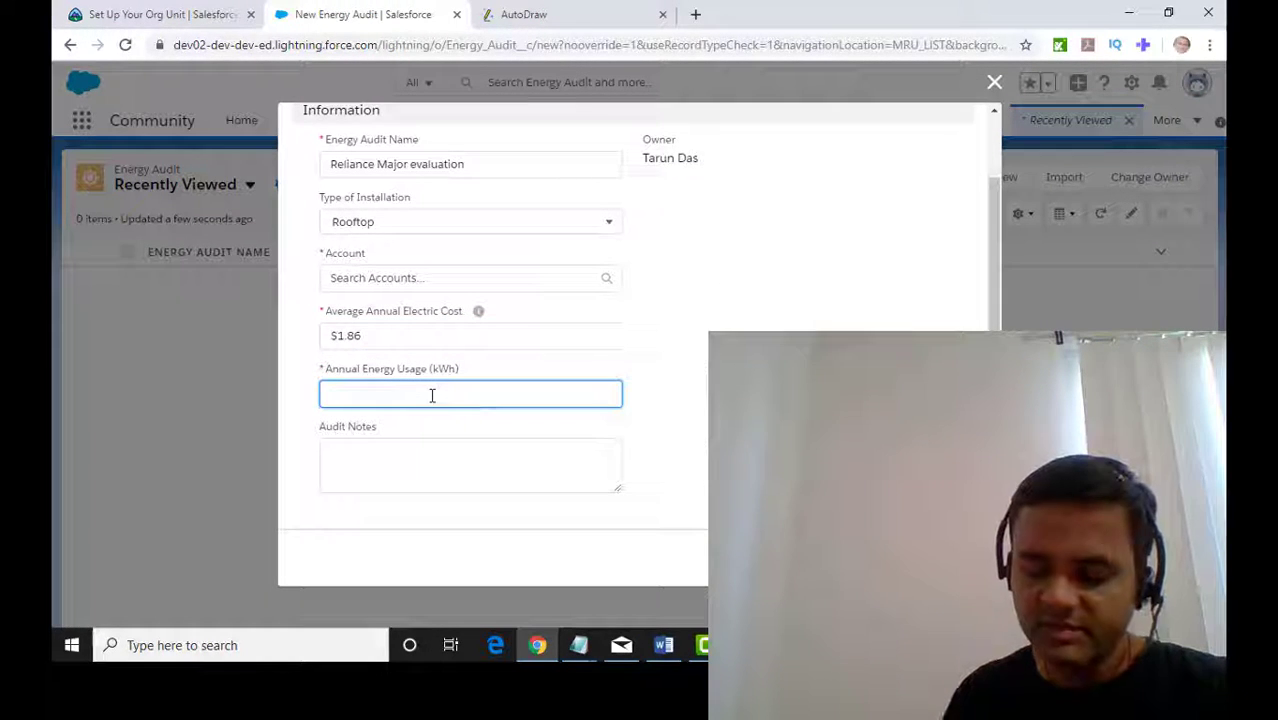
pyautogui.write('23')
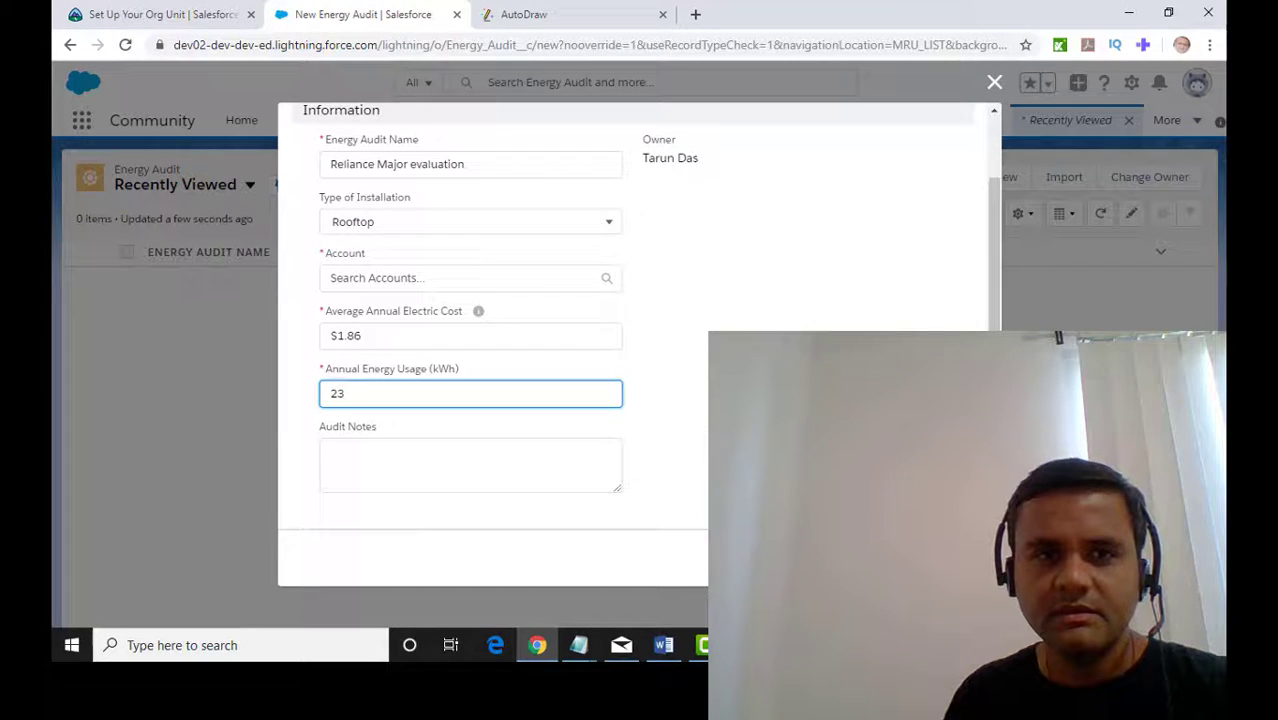
# Try to save the Reliance energy audit with its Account field left empty
pyautogui.scroll(1, 555, 316)
pyautogui.click(494, 242)
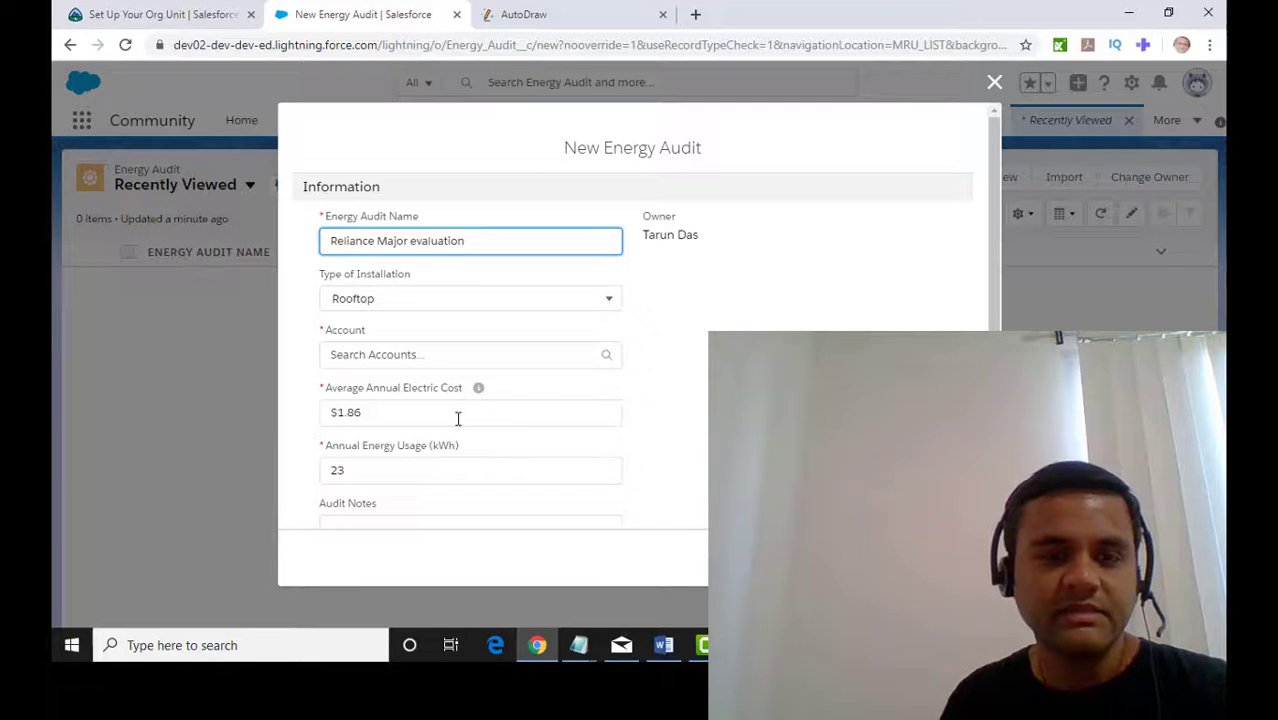
pyautogui.click(407, 474)
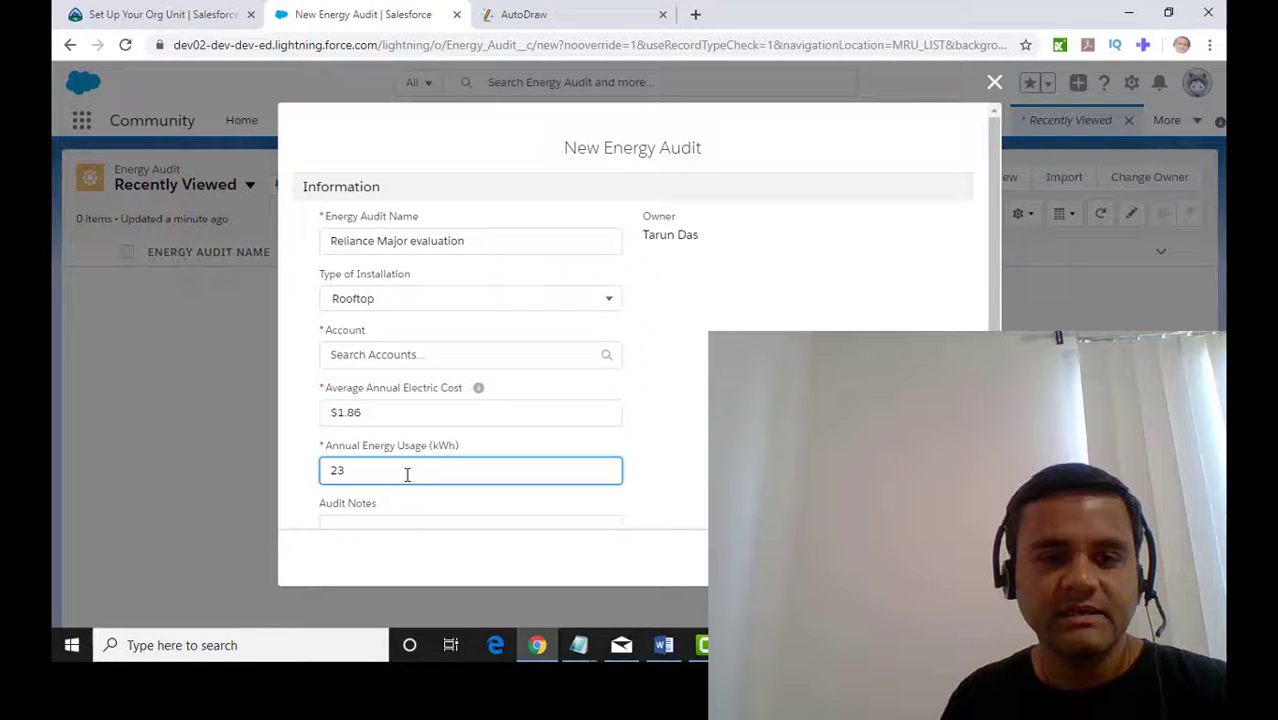
pyautogui.press('Return')
# Create a new Reliance energy account from the audit's Account lookup and save the energy audit with it
pyautogui.click(485, 365)
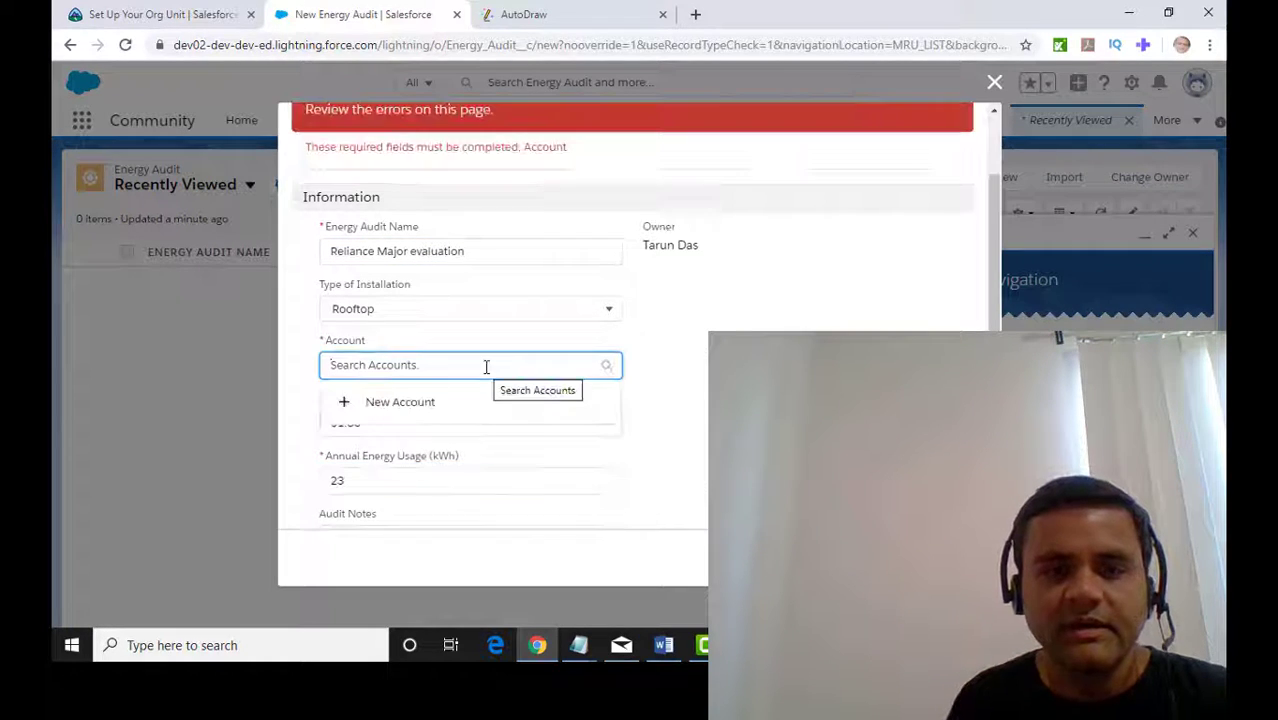
pyautogui.click(418, 404)
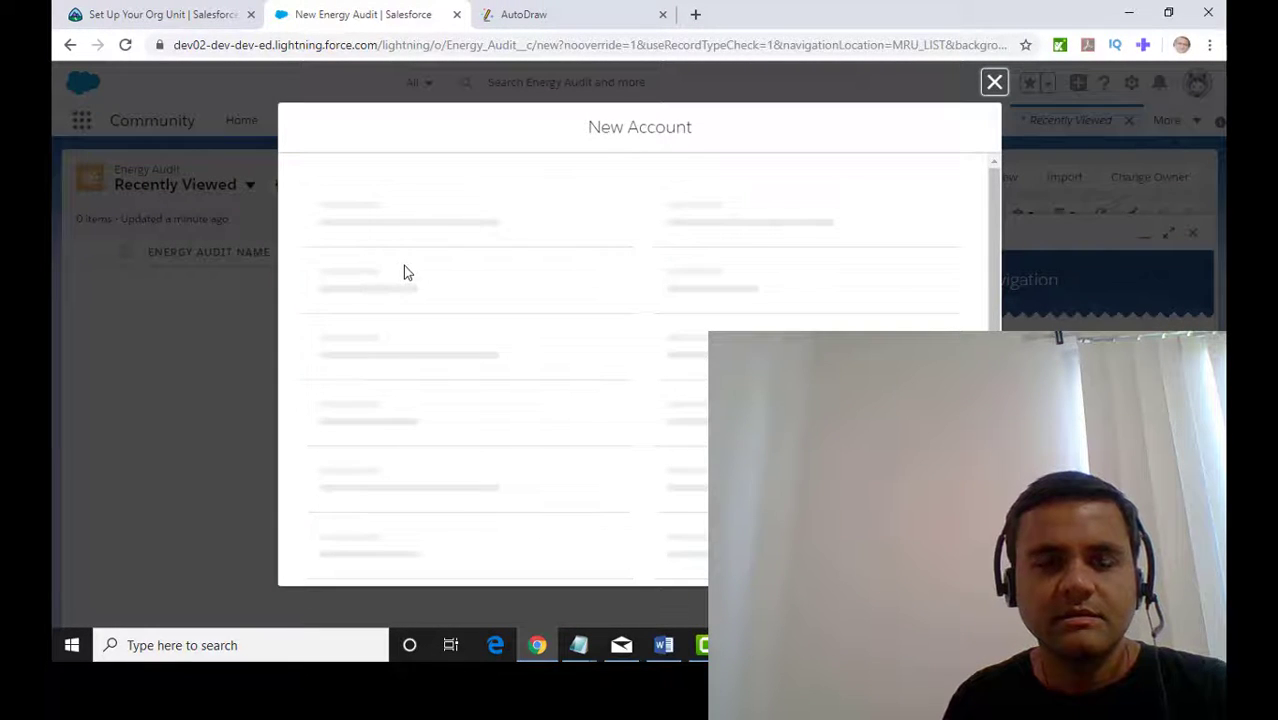
pyautogui.click(383, 305)
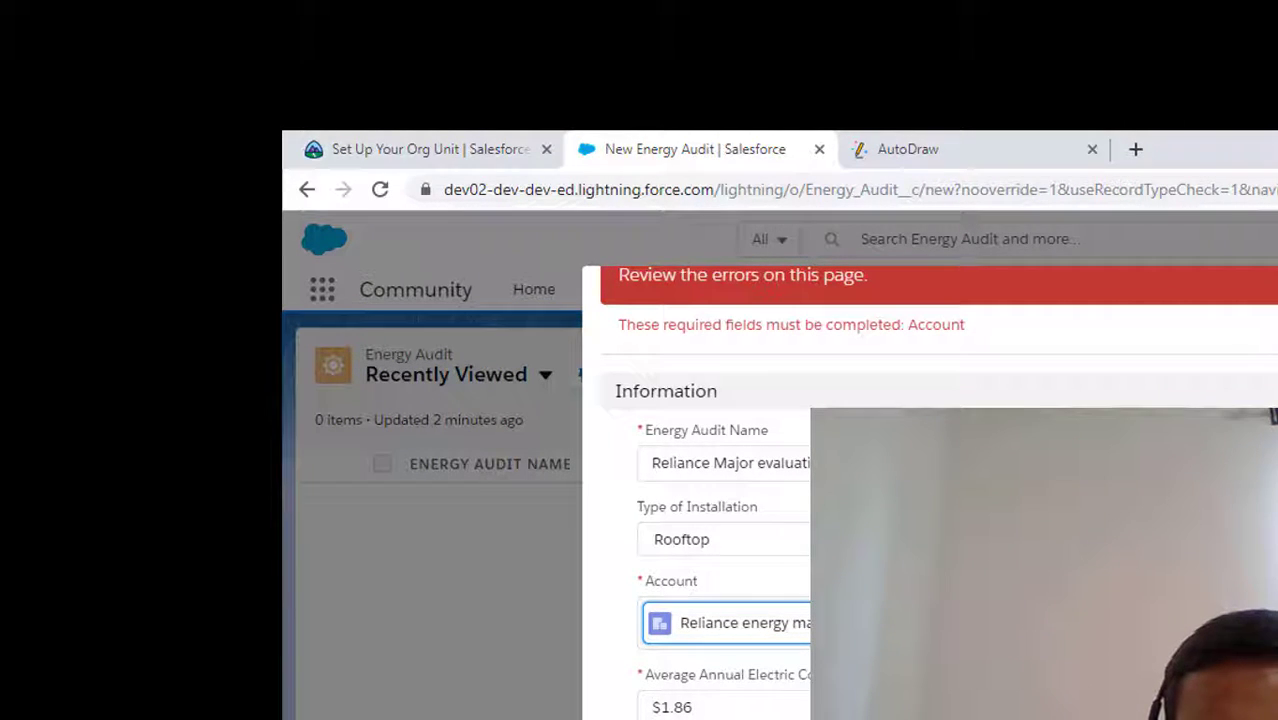
pyautogui.hotkey('ctrl', 's')
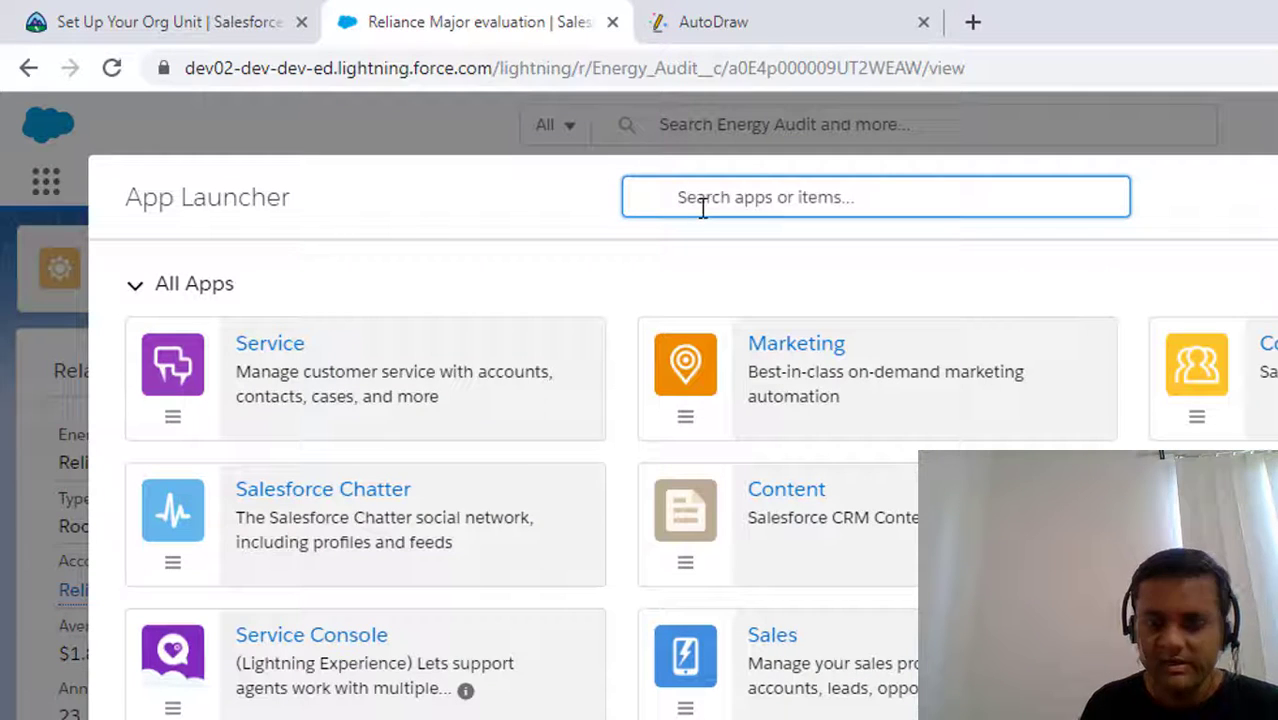
# Reopen the Energy Audit list and start a second Carport audit named "Salesforce eval" with a new account of the same name
pyautogui.write('energy')
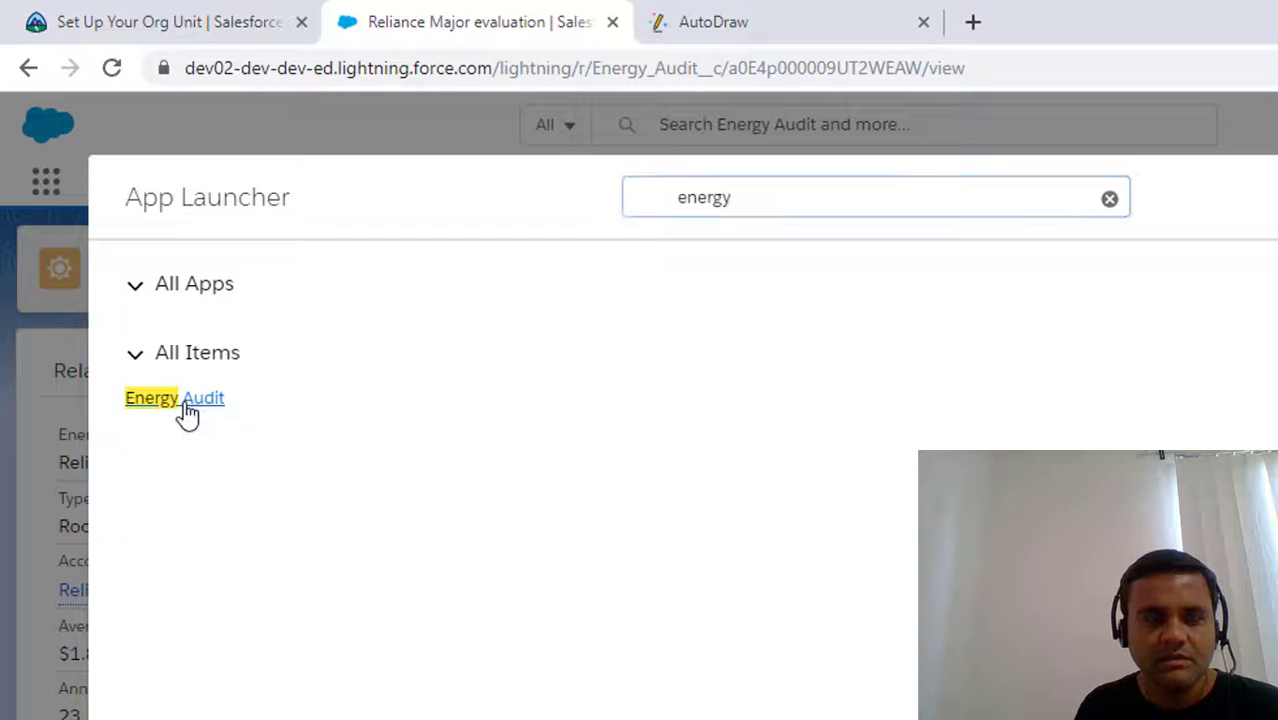
pyautogui.click(186, 401)
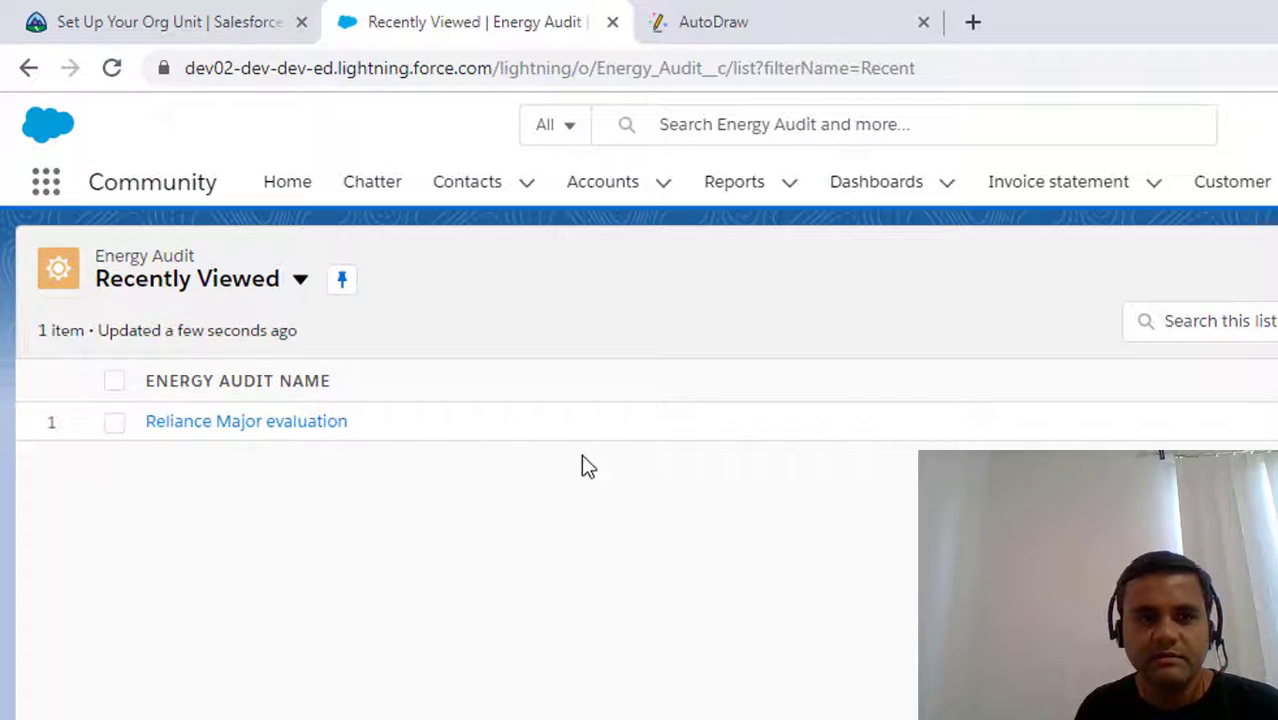
pyautogui.click(1044, 191)
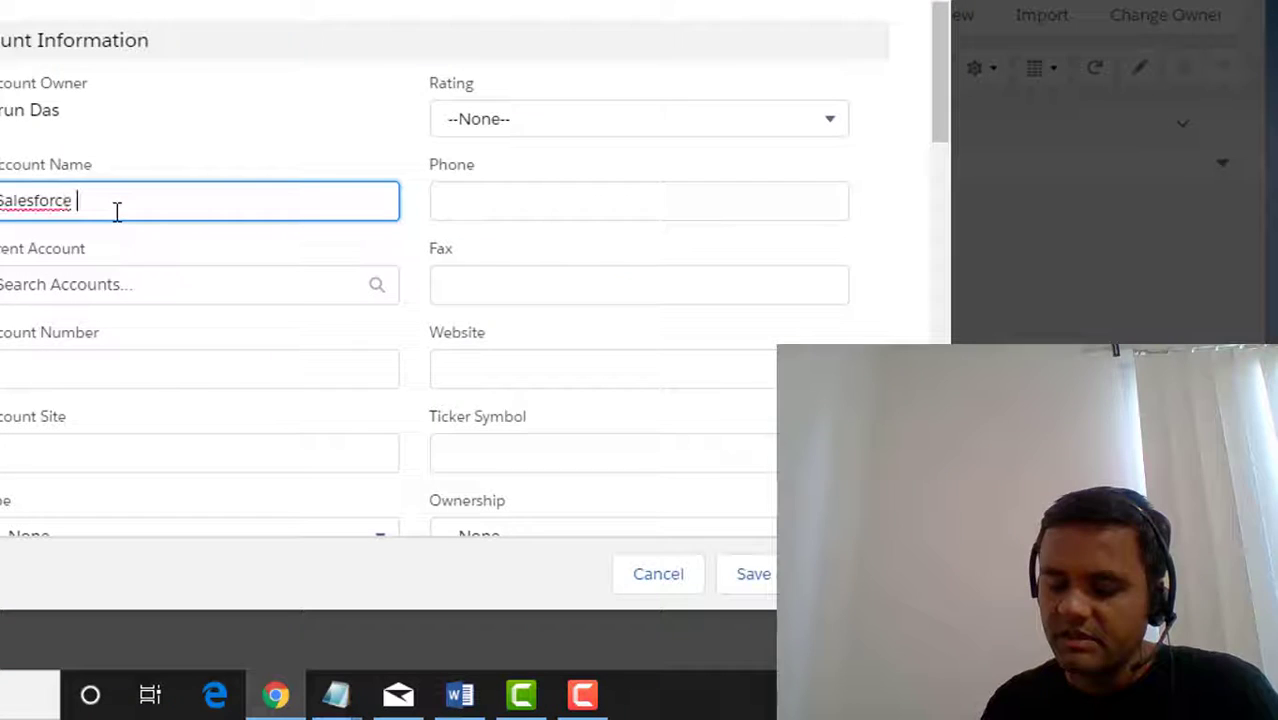
pyautogui.write('eval')
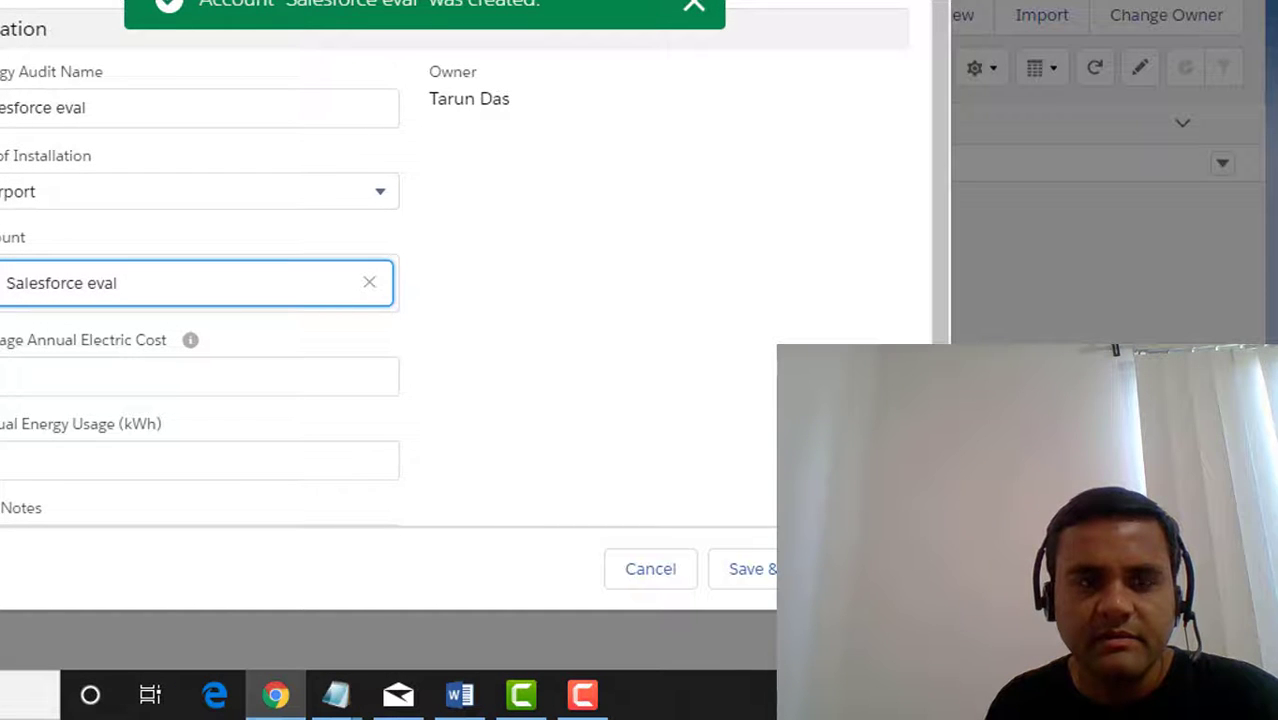
# Set the Salesforce audit's Average Annual Electric Cost to 78, fill in its Annual Energy Usage (kWh), and save the record
pyautogui.click(888, 569)
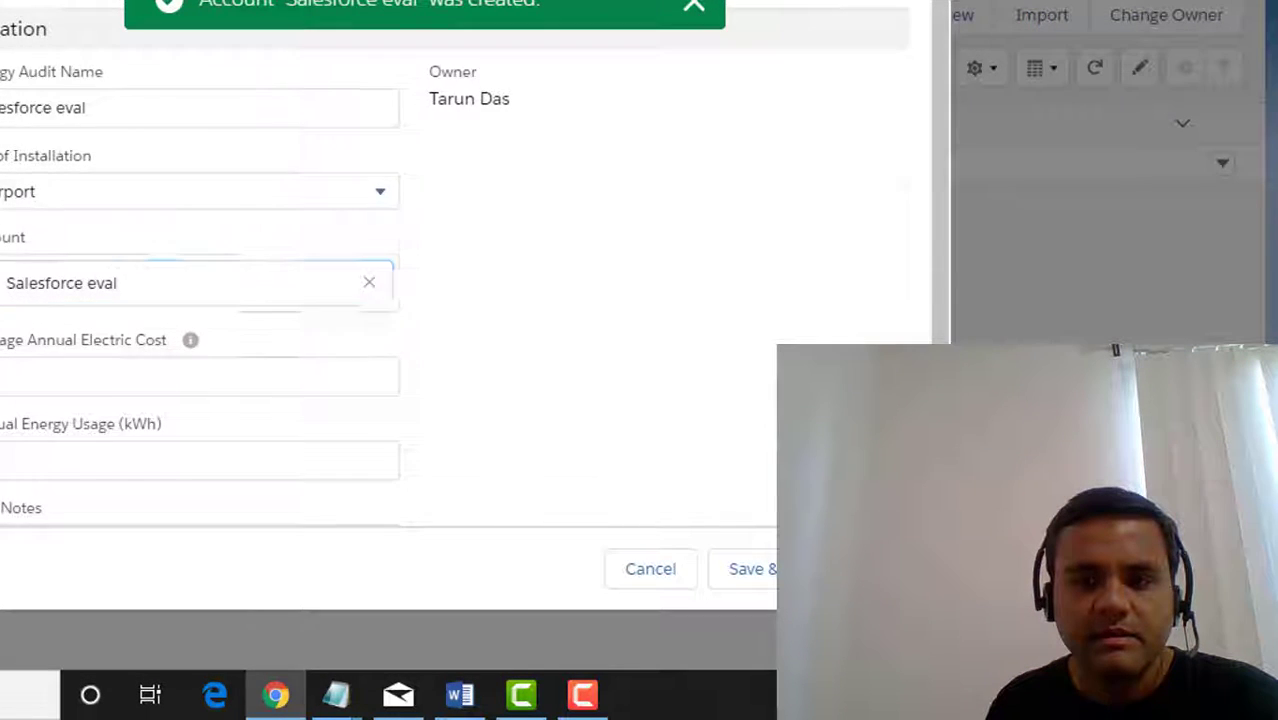
pyautogui.scroll(-3, 237, 498)
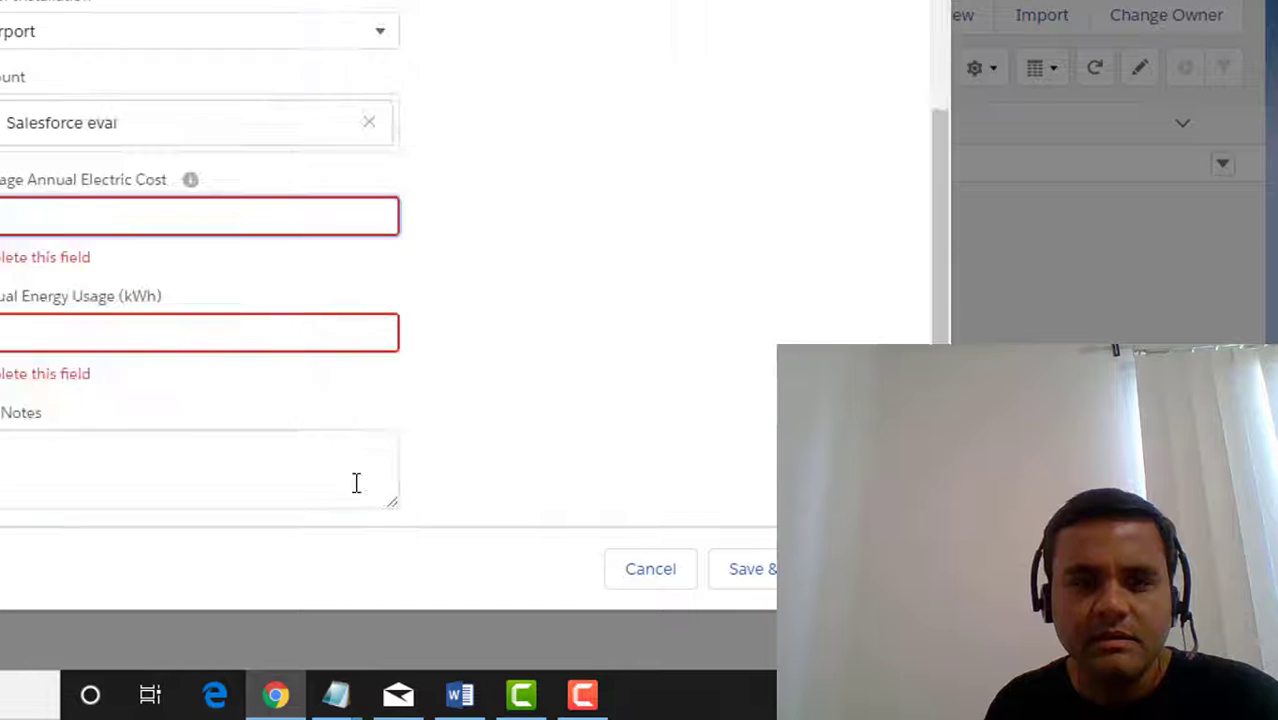
pyautogui.click(233, 216)
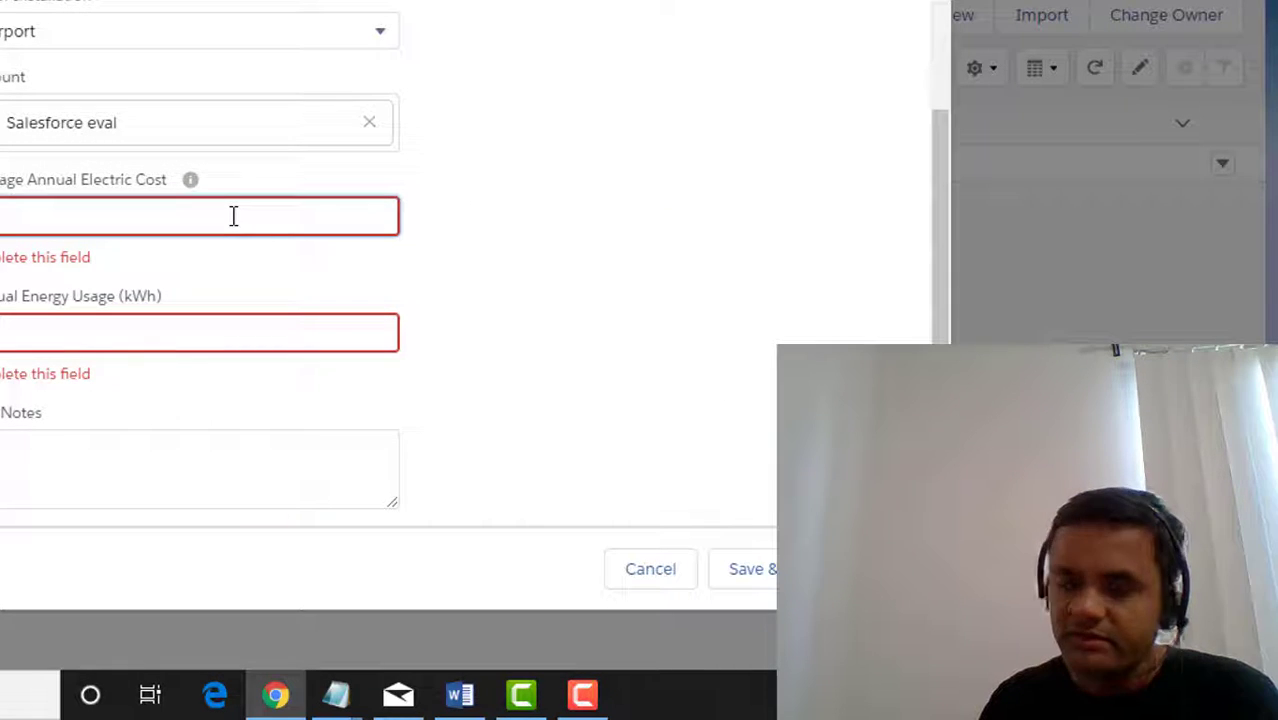
pyautogui.write('6')
pyautogui.press('BackSpace')
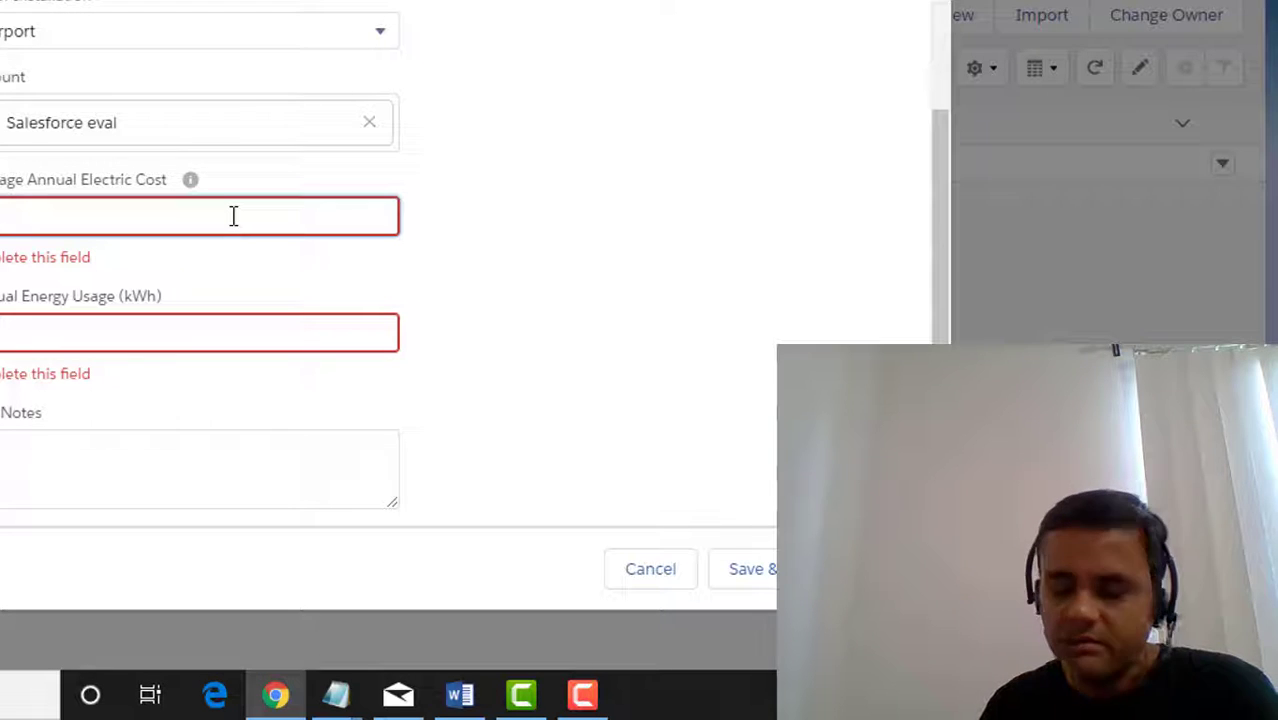
pyautogui.write('78')
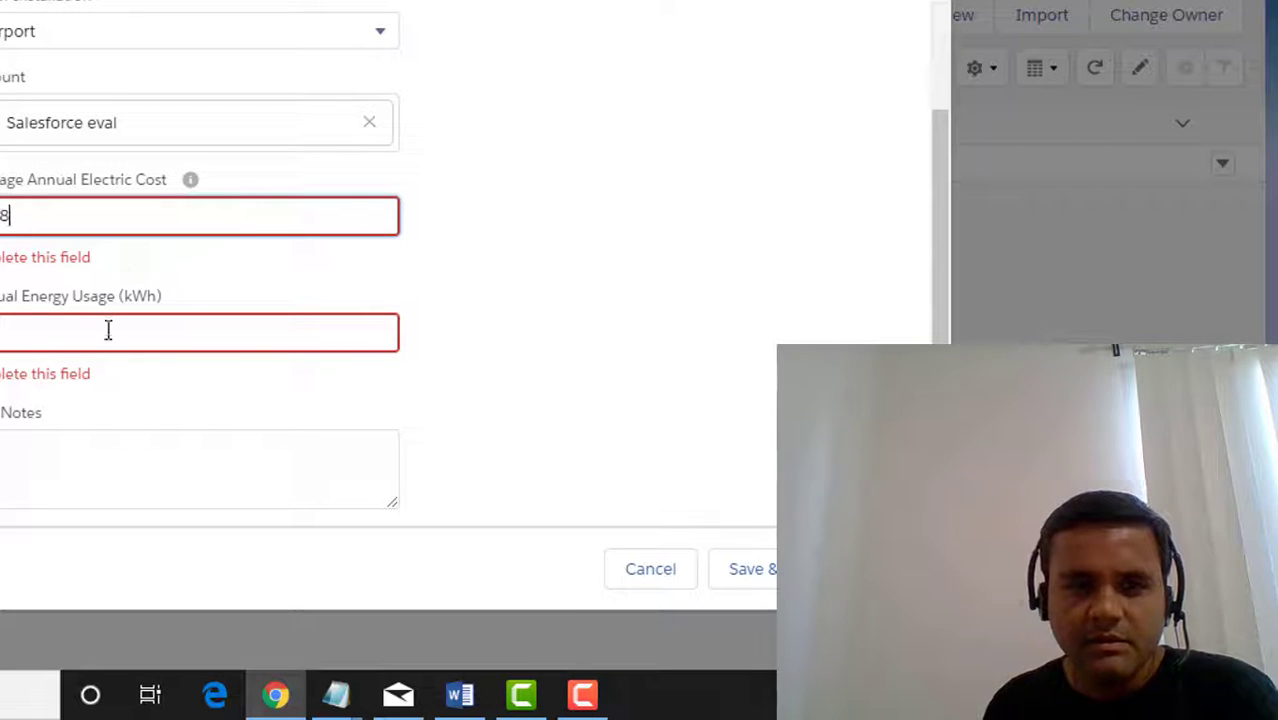
pyautogui.click(108, 330)
pyautogui.write('3')
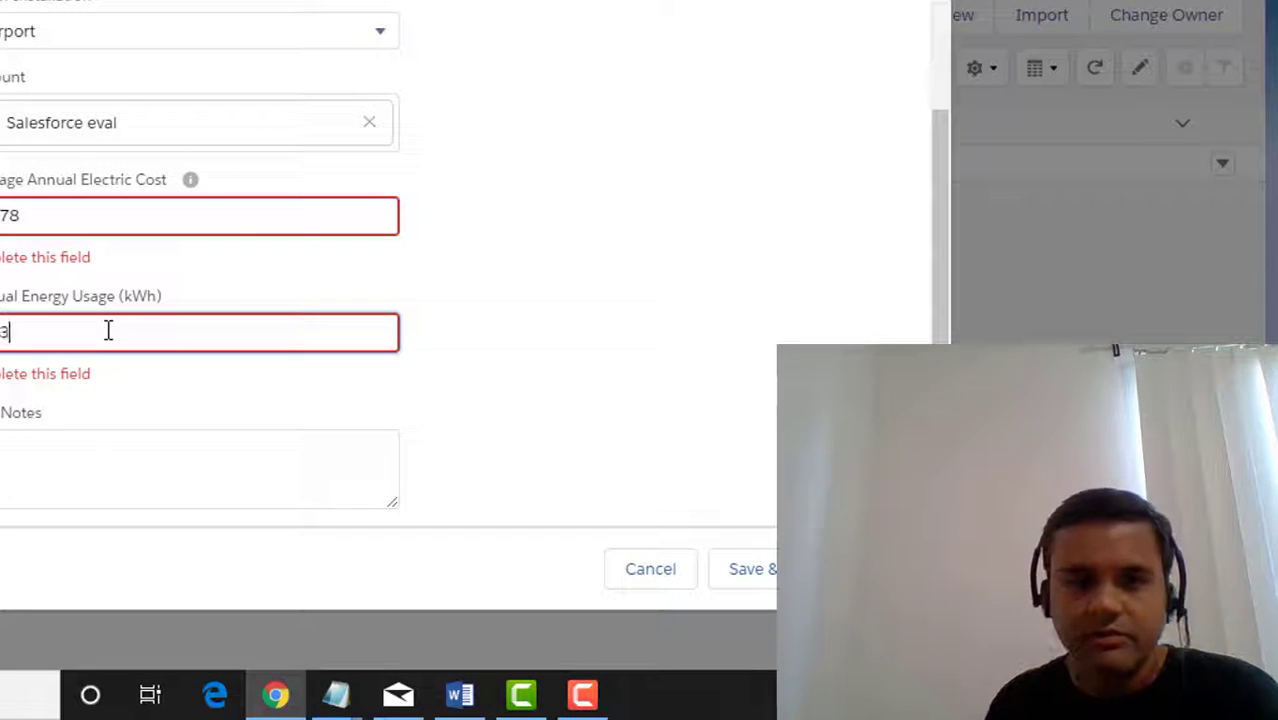
pyautogui.press('Return')
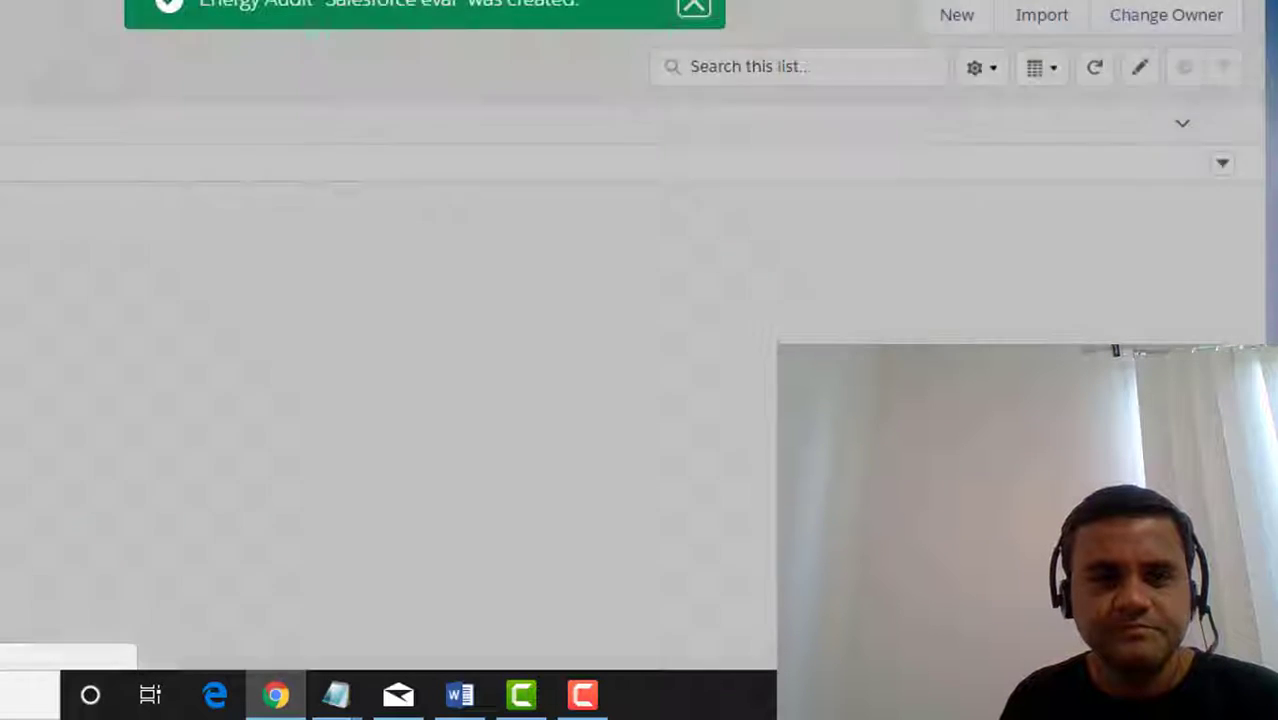